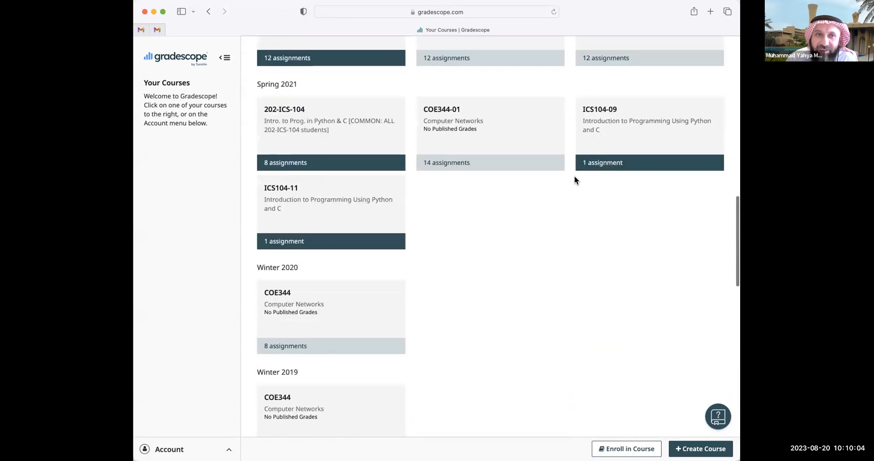
Look through the course list from Spring 2023 back to the oldest terms
{"action": "scroll", "coordinate": [575, 176], "scroll_direction": "up", "scroll_amount": 10}
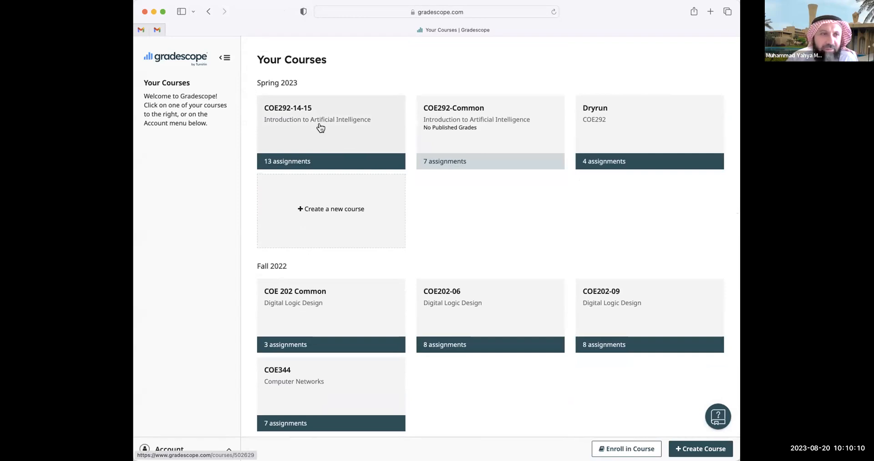
{"action": "scroll", "coordinate": [321, 127], "scroll_direction": "down", "scroll_amount": 20}
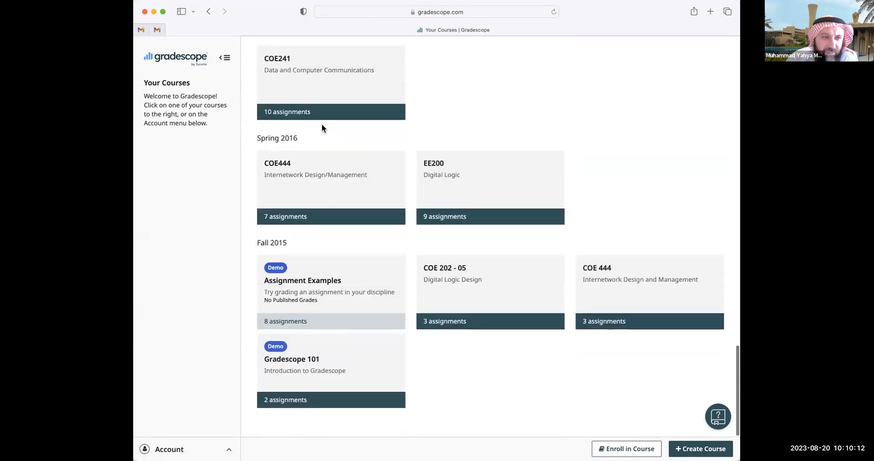
{"action": "scroll", "coordinate": [269, 241], "scroll_direction": "up", "scroll_amount": 20}
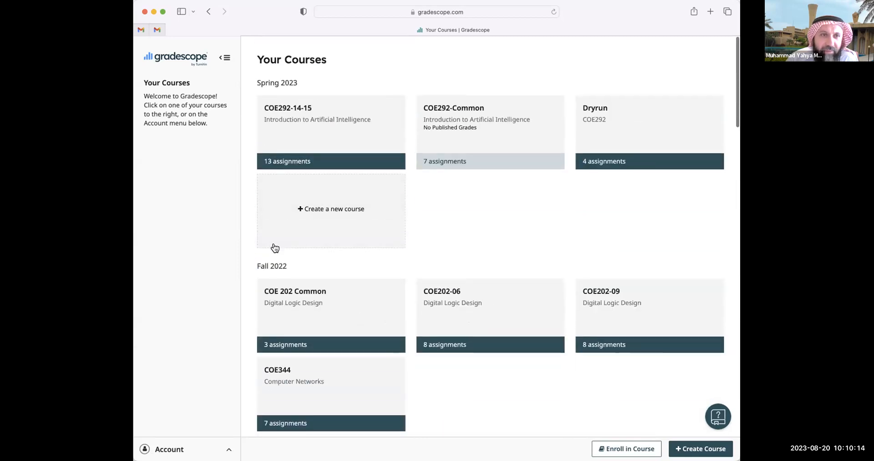
{"action": "scroll", "coordinate": [328, 176], "scroll_direction": "down", "scroll_amount": 5}
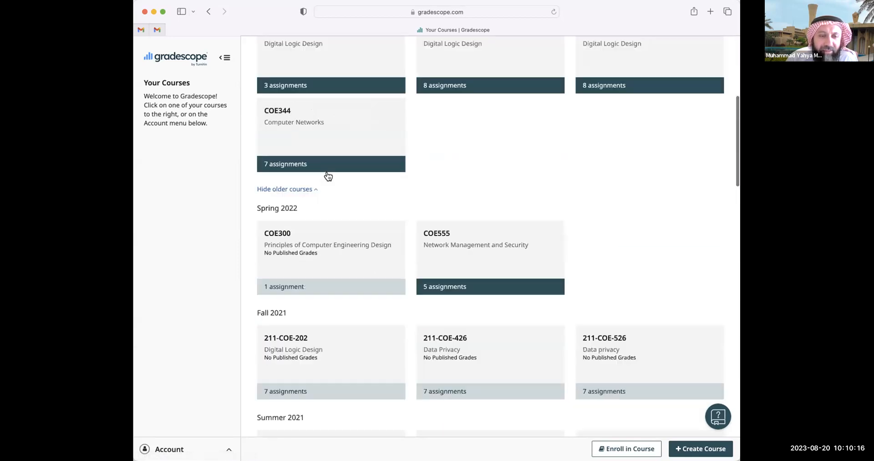
{"action": "scroll", "coordinate": [328, 175], "scroll_direction": "down", "scroll_amount": 5}
{"action": "scroll", "coordinate": [328, 175], "scroll_direction": "up", "scroll_amount": 10}
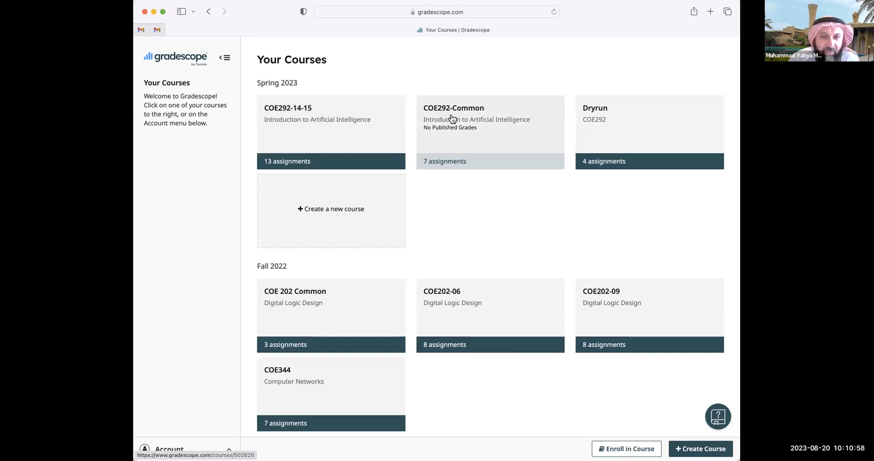
In the Spring 2023 course COE292-14-15, start a new assignment of type Exam / Quiz
{"action": "left_click", "coordinate": [458, 132]}
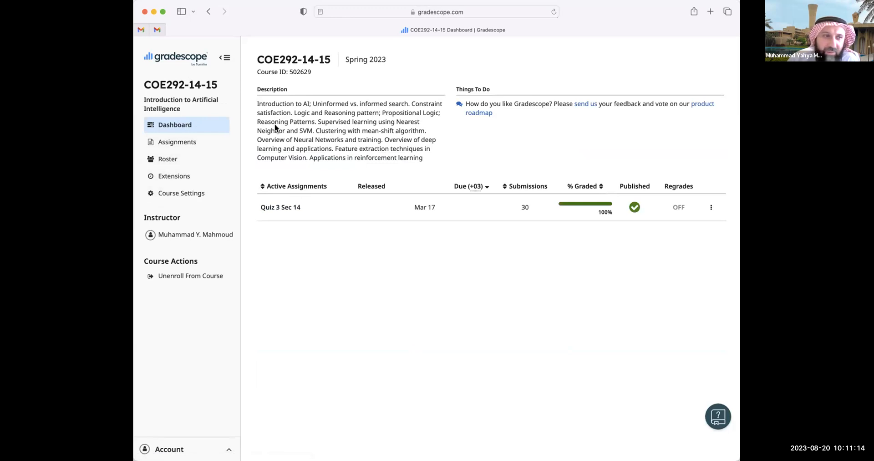
{"action": "left_click", "coordinate": [178, 145]}
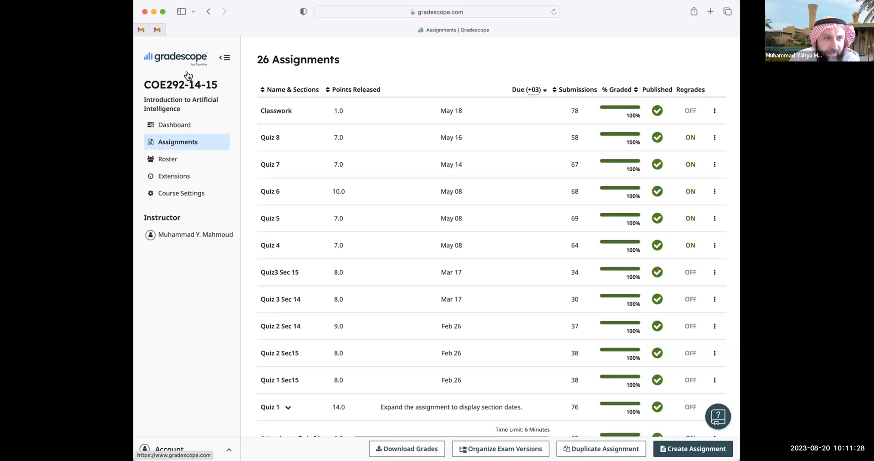
{"action": "left_click", "coordinate": [691, 449]}
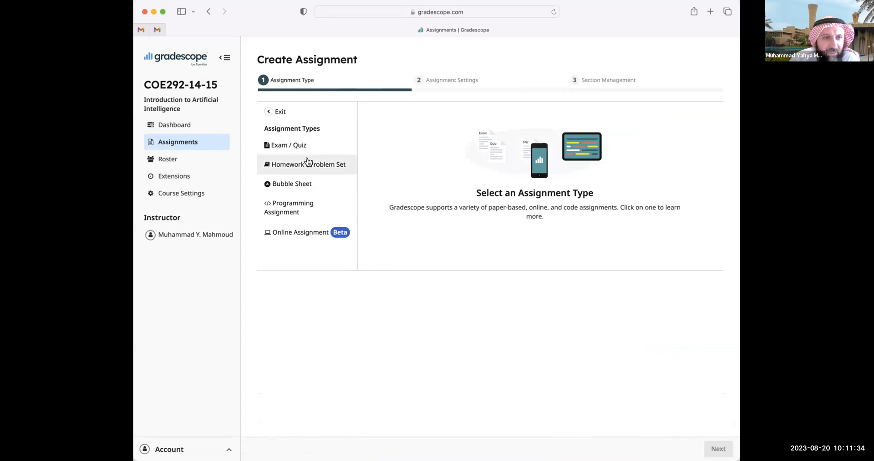
{"action": "left_click", "coordinate": [282, 146]}
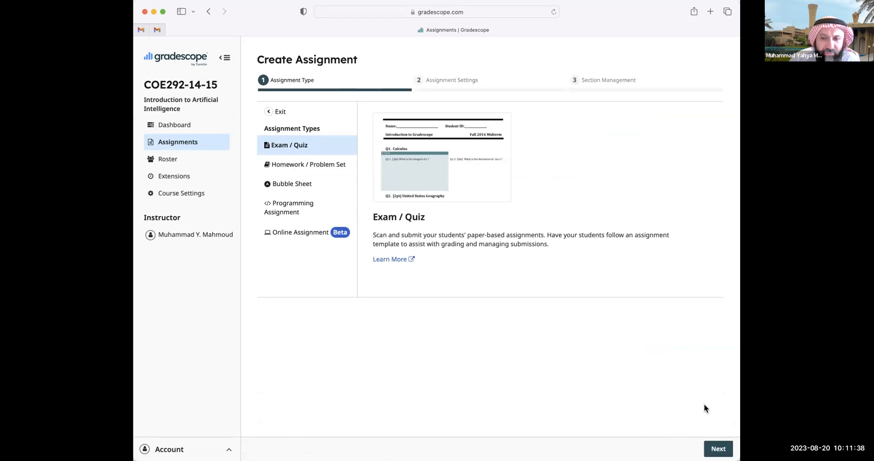
{"action": "left_click", "coordinate": [719, 448]}
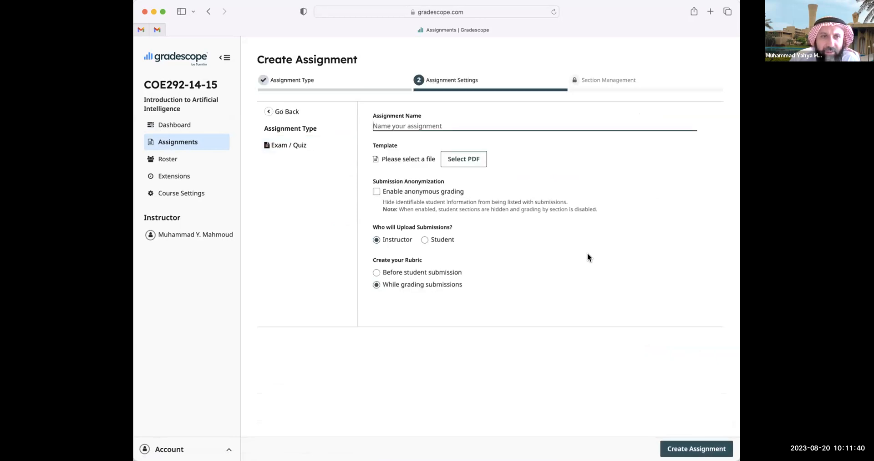
Name the assignment "Q3 Sec 14 Test", attach Quiz 3-COE 292.14-Term 222.pdf as its template, and create it
{"action": "type", "text": "Q3"}
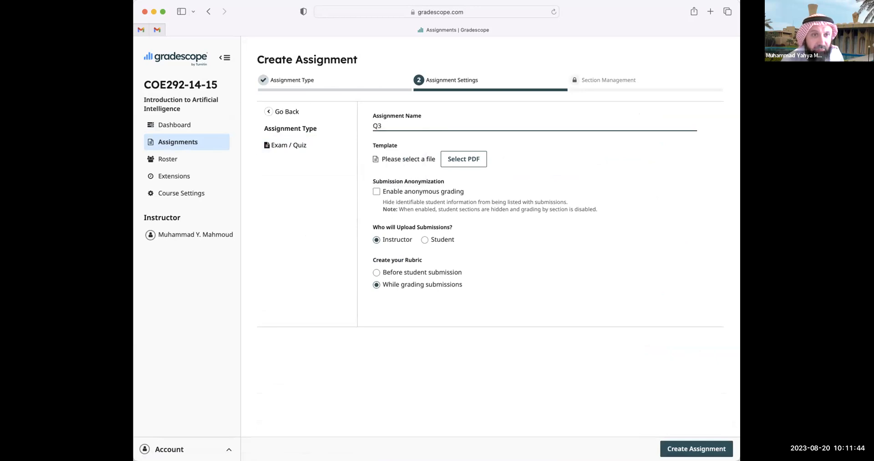
{"action": "type", "text": " Sec 14"}
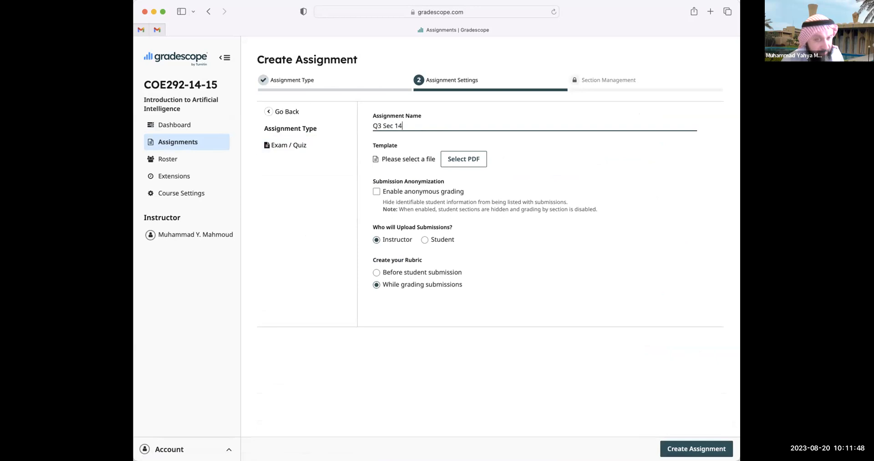
{"action": "type", "text": " Test"}
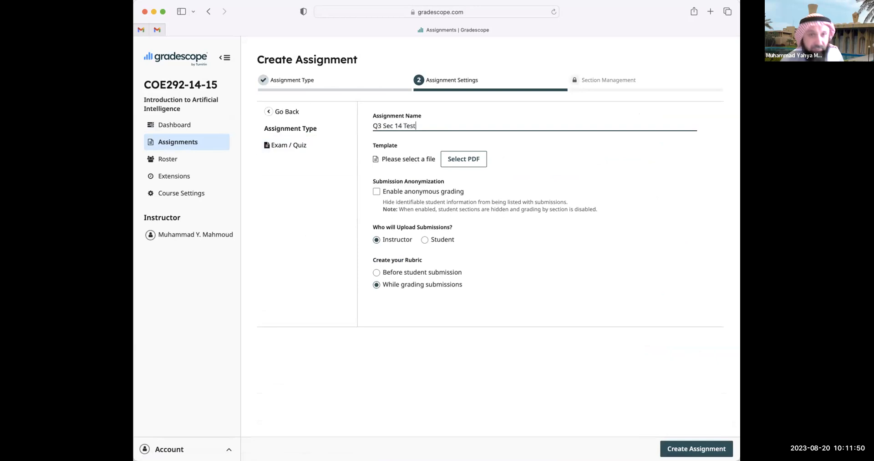
{"action": "left_click", "coordinate": [464, 159]}
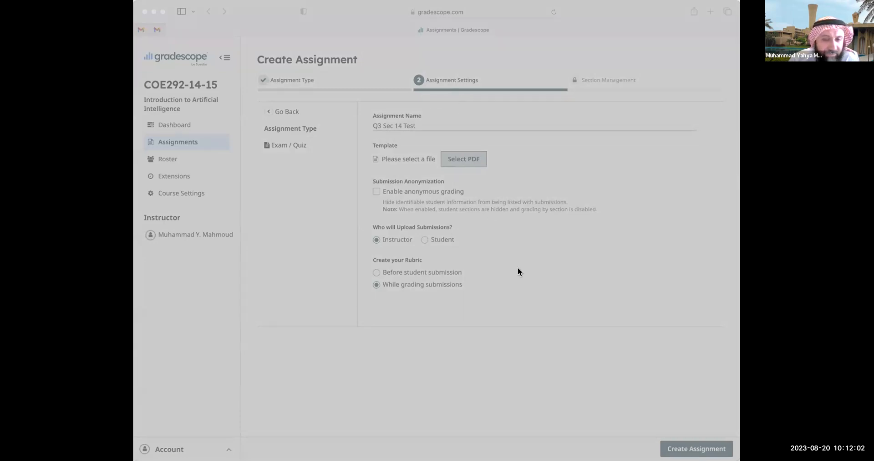
{"action": "left_click", "coordinate": [577, 371]}
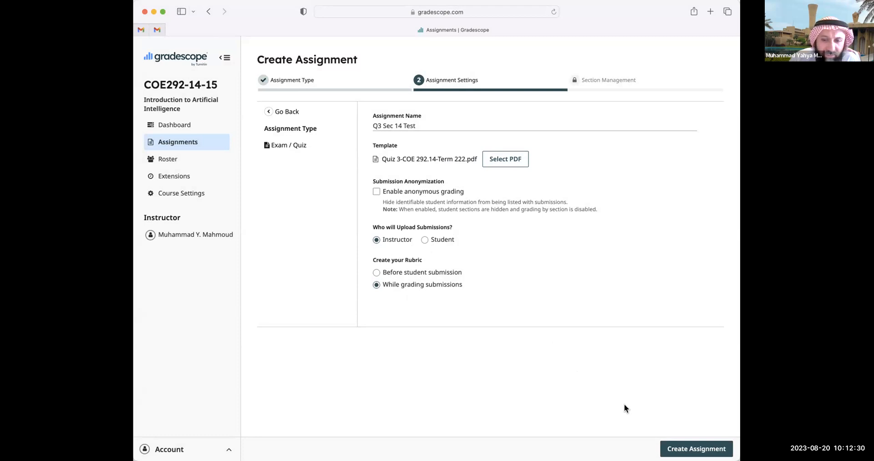
{"action": "left_click", "coordinate": [708, 442]}
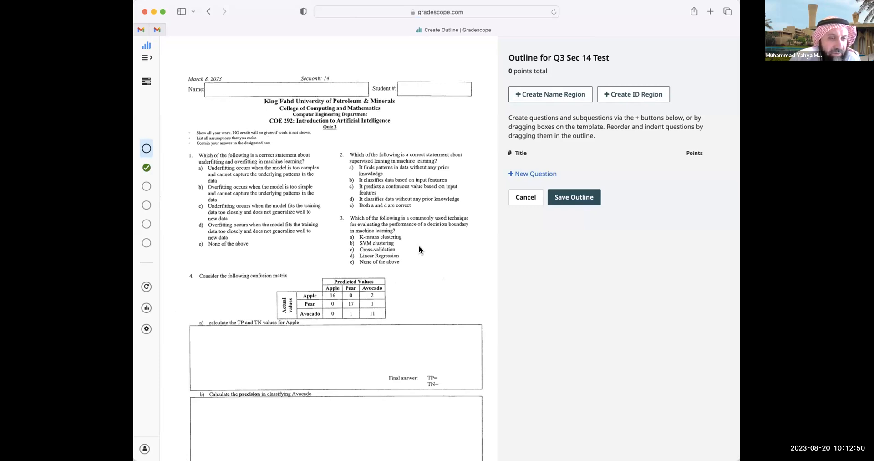
Create the name region and fit it over the Name box on the quiz template's first page
{"action": "scroll", "coordinate": [419, 245], "scroll_direction": "down", "scroll_amount": 1}
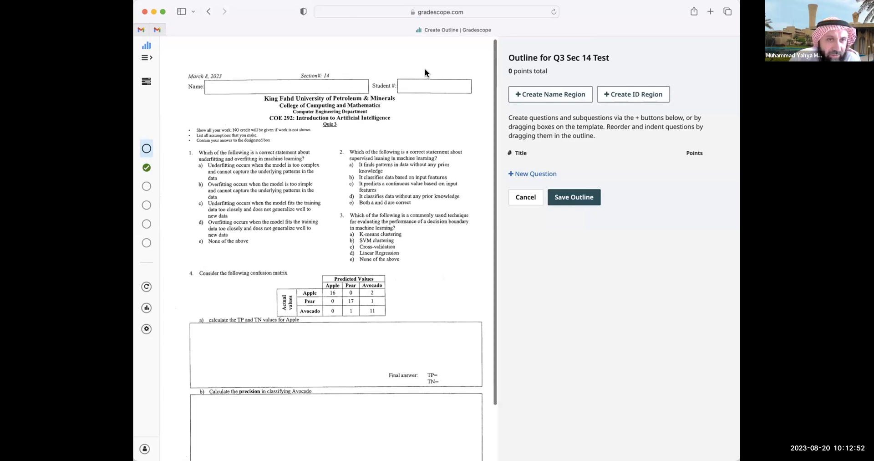
{"action": "scroll", "coordinate": [415, 257], "scroll_direction": "down", "scroll_amount": 5}
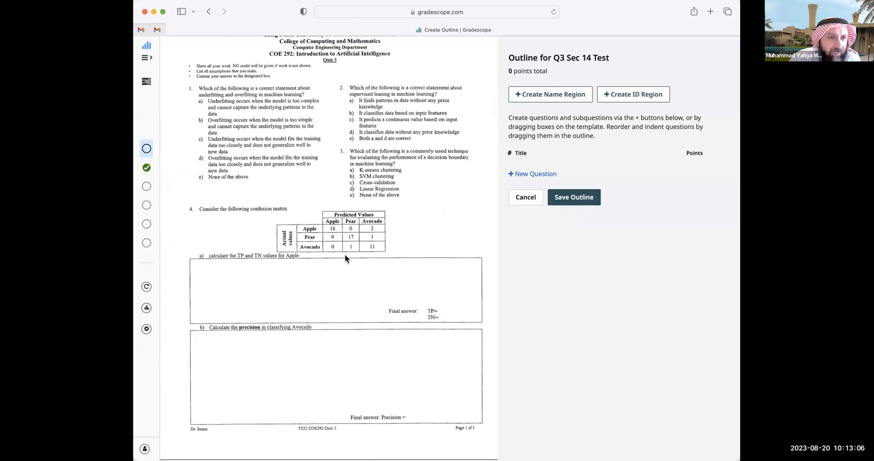
{"action": "scroll", "coordinate": [408, 276], "scroll_direction": "up", "scroll_amount": 3}
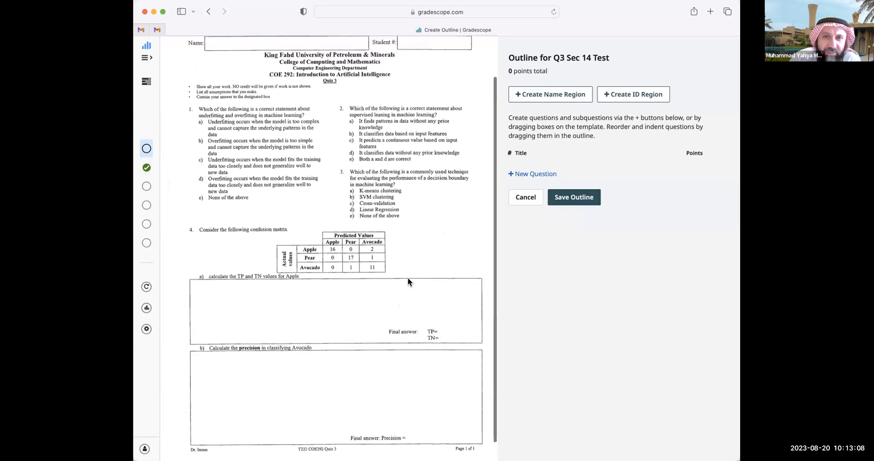
{"action": "left_click", "coordinate": [531, 97]}
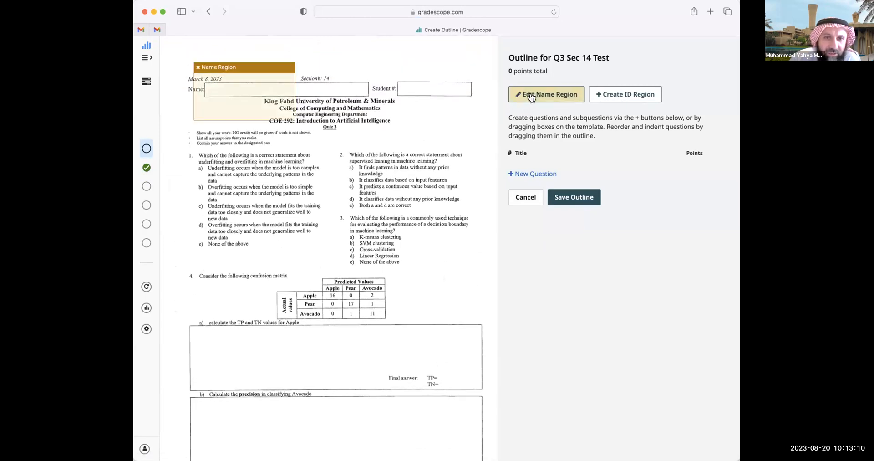
{"action": "left_click_drag", "start_coordinate": [226, 65], "coordinate": [234, 71]}
{"action": "left_click_drag", "start_coordinate": [301, 124], "coordinate": [370, 100]}
Create the ID region and fit it over the Student # box on the template
{"action": "left_click", "coordinate": [626, 95]}
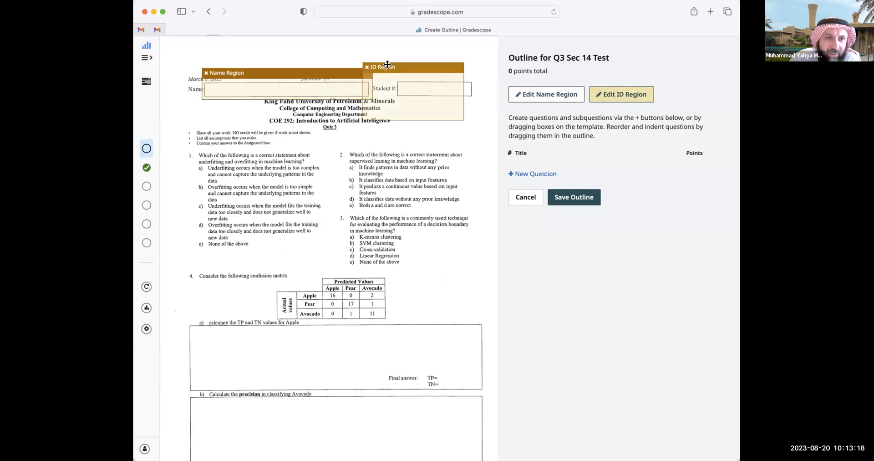
{"action": "left_click_drag", "start_coordinate": [391, 63], "coordinate": [424, 68]}
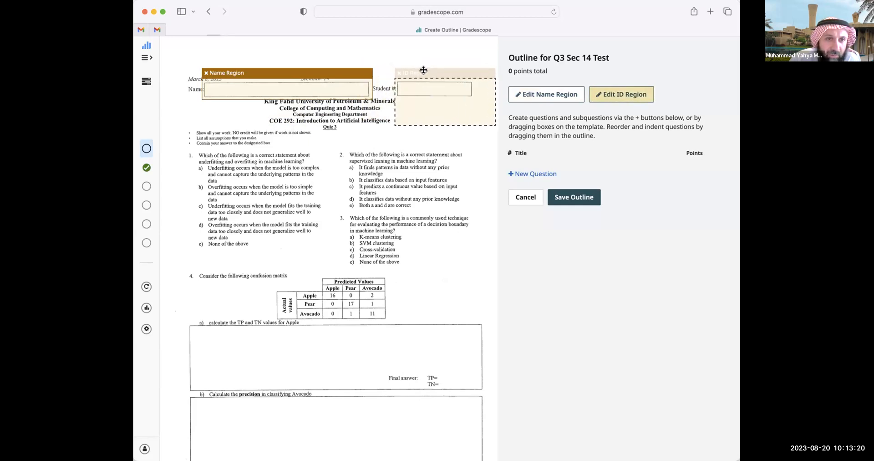
{"action": "left_click_drag", "start_coordinate": [488, 122], "coordinate": [471, 95]}
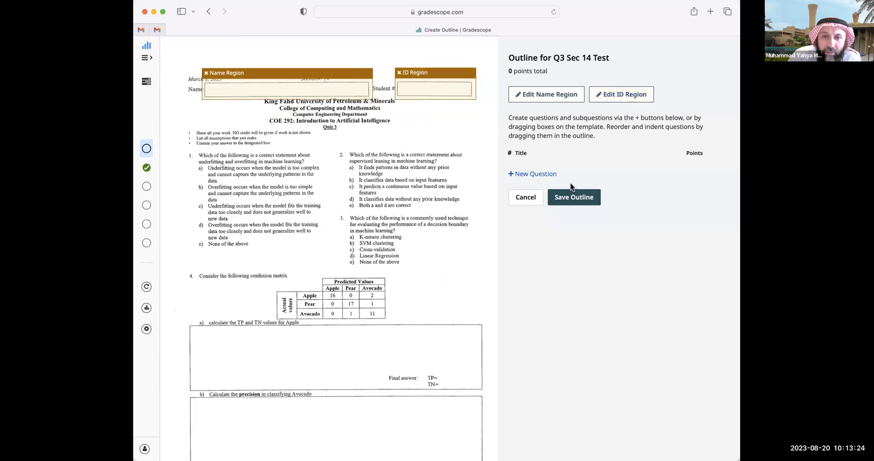
Add a first question titled Q1, with its region a narrow strip over the beginning of the template's question 1
{"action": "left_click", "coordinate": [527, 174]}
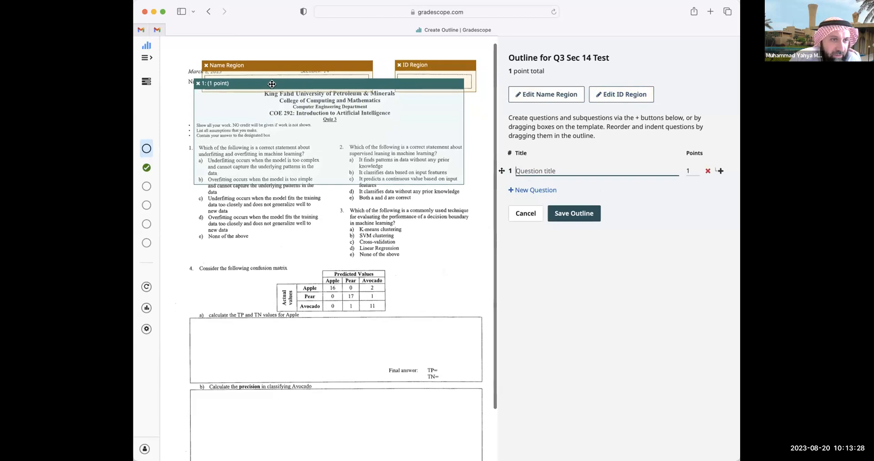
{"action": "left_click_drag", "start_coordinate": [272, 85], "coordinate": [268, 145]}
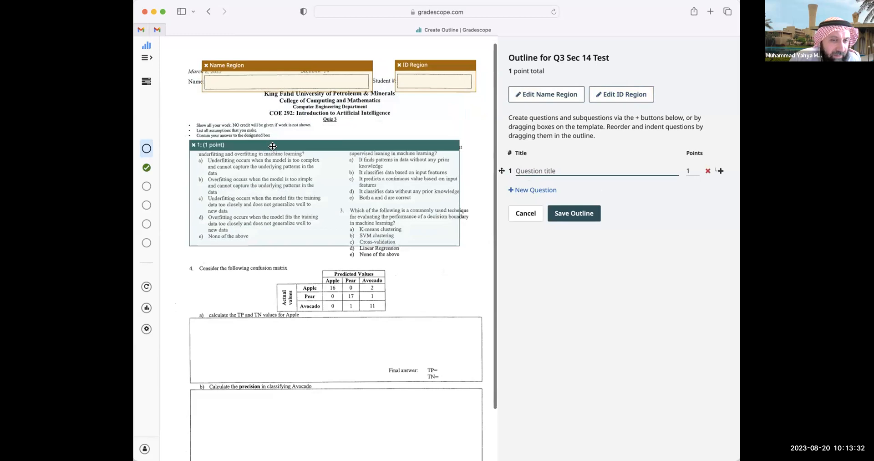
{"action": "left_click_drag", "start_coordinate": [457, 193], "coordinate": [231, 190]}
{"action": "left_click_drag", "start_coordinate": [207, 243], "coordinate": [207, 251]}
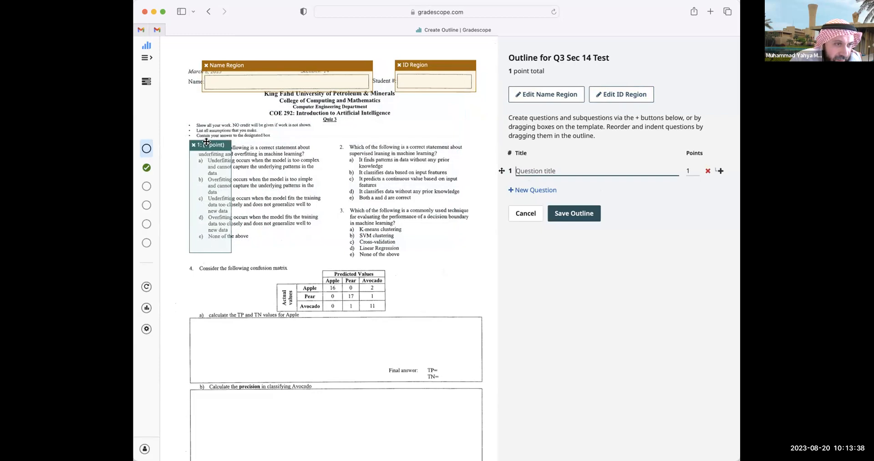
{"action": "left_click_drag", "start_coordinate": [207, 137], "coordinate": [206, 138]}
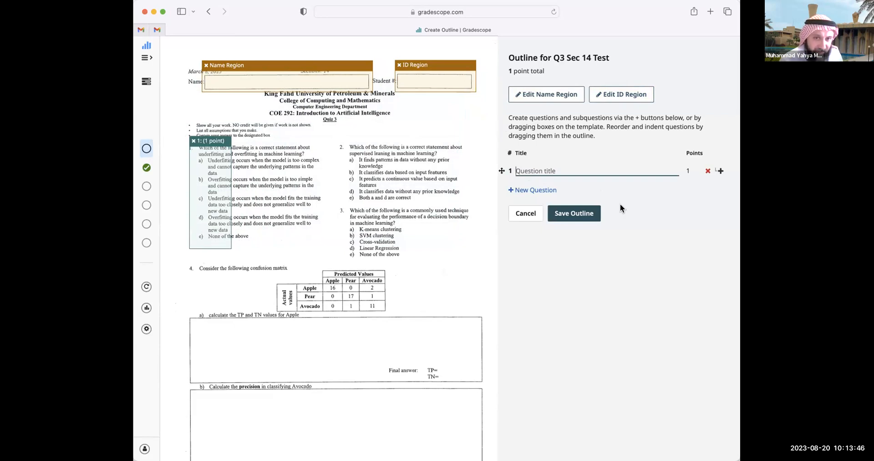
{"action": "type", "text": "Q1"}
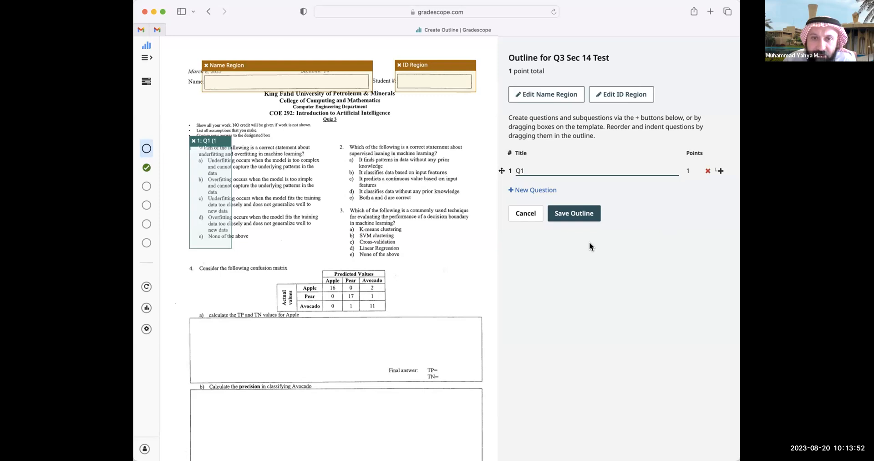
Add a second question titled Q2, with its region a narrow strip over the beginning of the template's question 2
{"action": "left_click", "coordinate": [515, 190]}
{"action": "left_click_drag", "start_coordinate": [197, 188], "coordinate": [341, 74]}
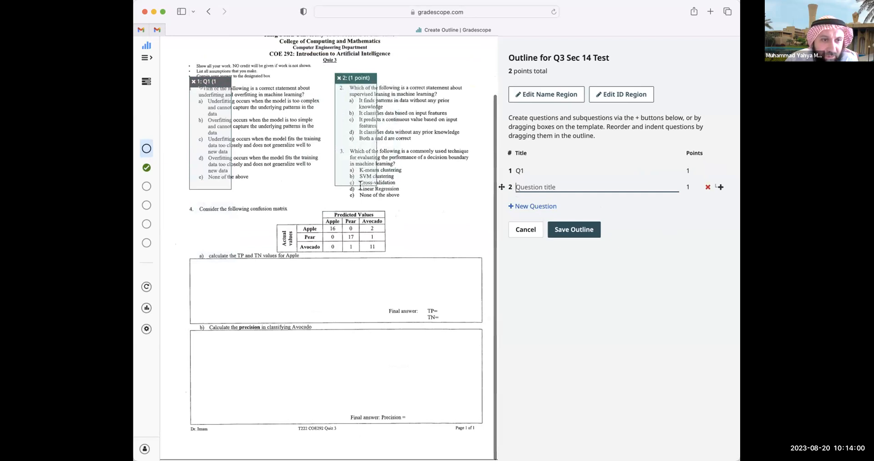
{"action": "left_click_drag", "start_coordinate": [356, 182], "coordinate": [356, 145]}
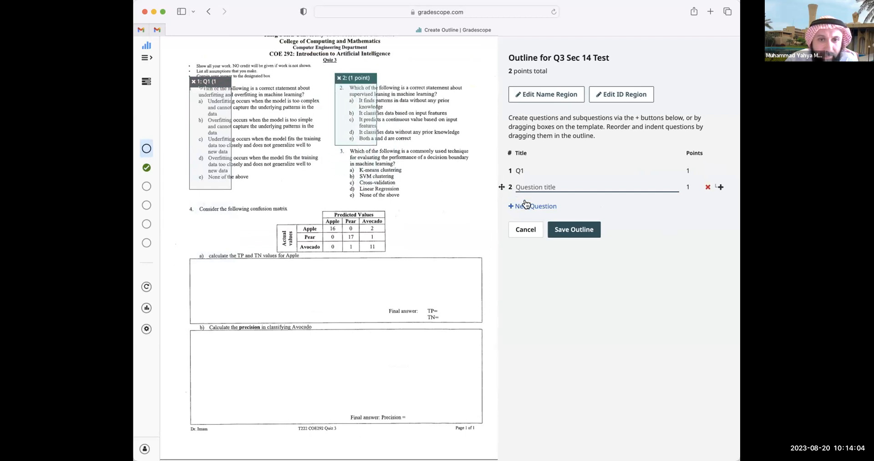
{"action": "type", "text": "Q2"}
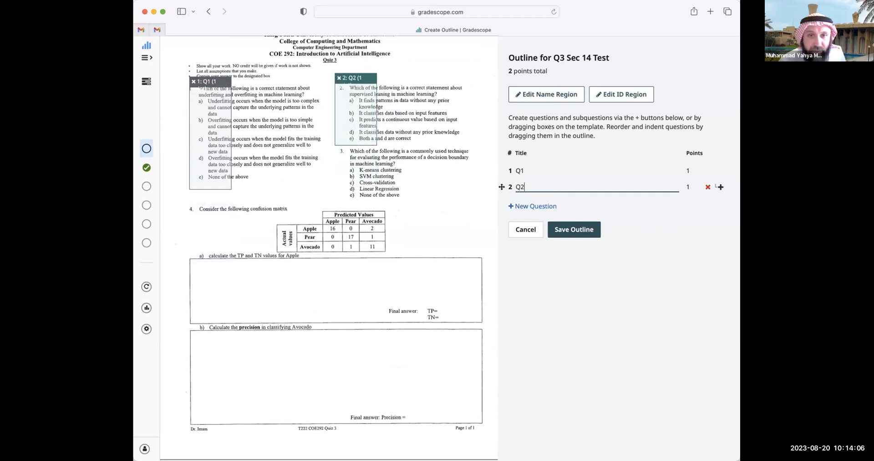
{"action": "key", "text": "Tab"}
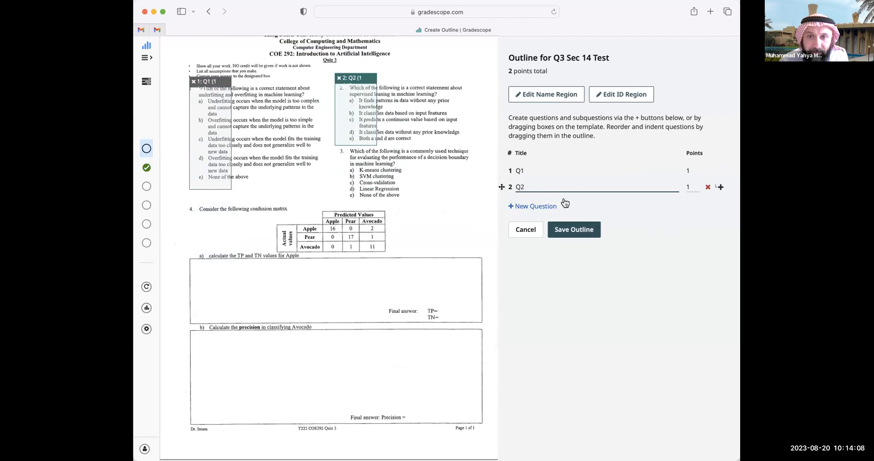
Add a third question titled Q3, with its region fitted over the beginning of the template's question 3
{"action": "left_click", "coordinate": [535, 206]}
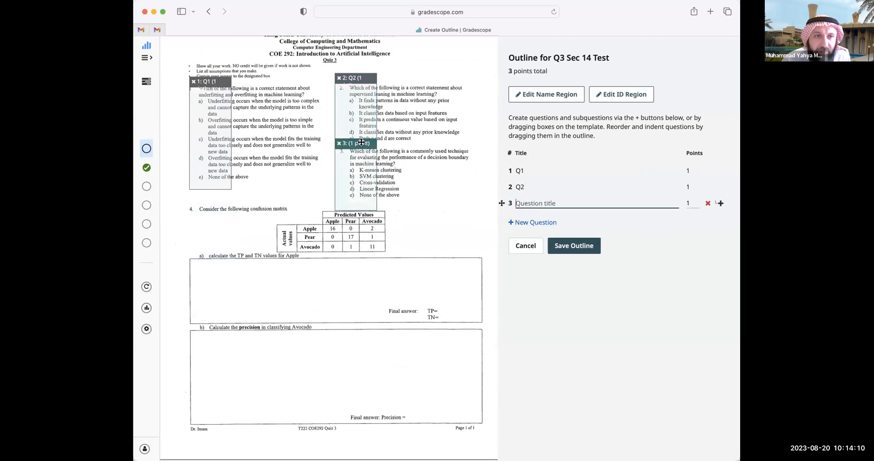
{"action": "left_click_drag", "start_coordinate": [360, 142], "coordinate": [357, 139]}
{"action": "left_click_drag", "start_coordinate": [354, 205], "coordinate": [354, 201]}
{"action": "type", "text": "Q3"}
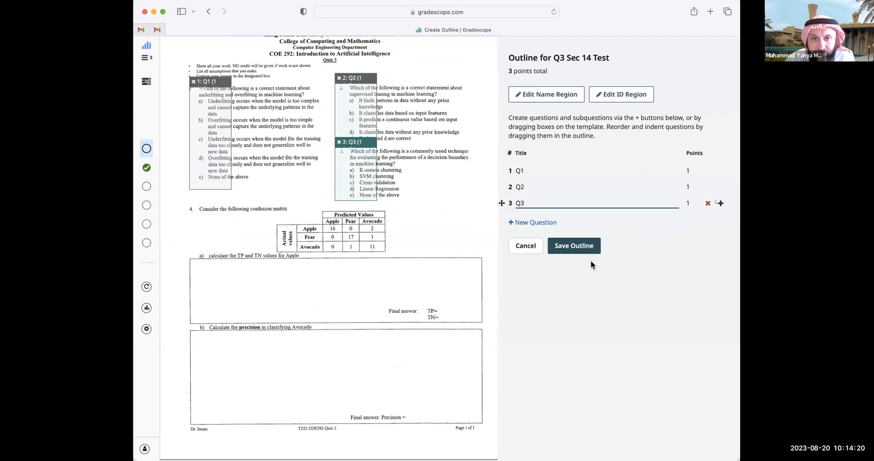
Add a fourth question titled Q4, with its region fitted over the answer box of part a on the template
{"action": "left_click", "coordinate": [530, 222]}
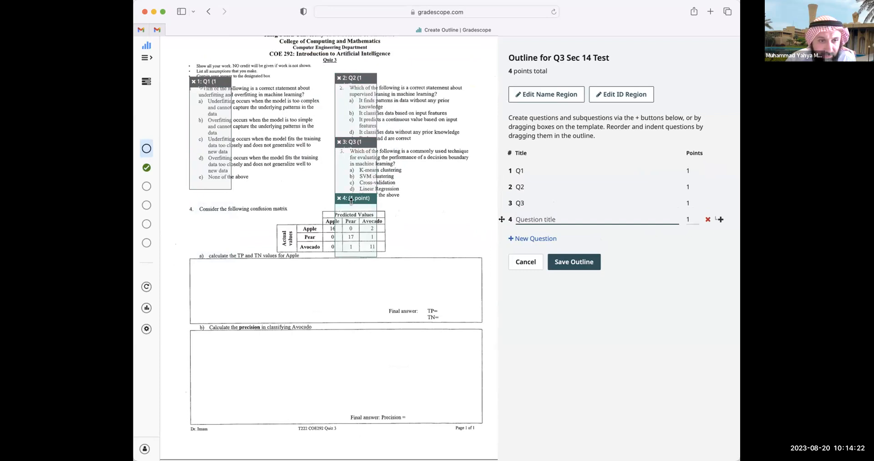
{"action": "left_click_drag", "start_coordinate": [351, 200], "coordinate": [200, 248]}
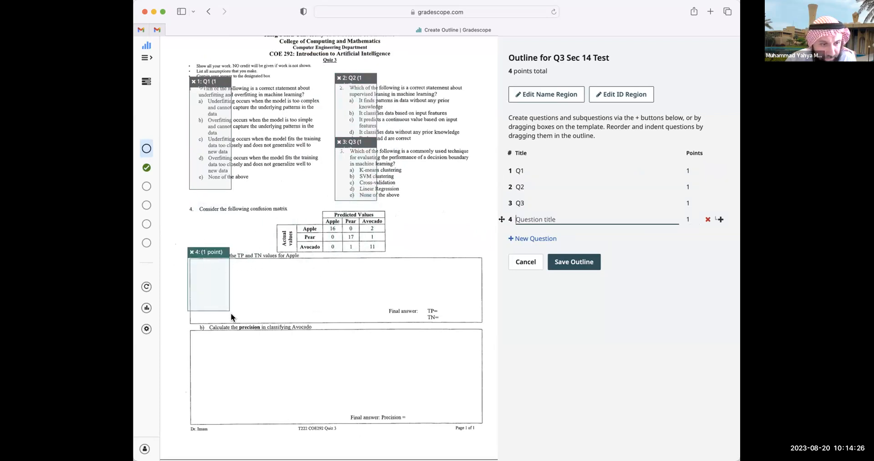
{"action": "left_click_drag", "start_coordinate": [228, 310], "coordinate": [482, 324]}
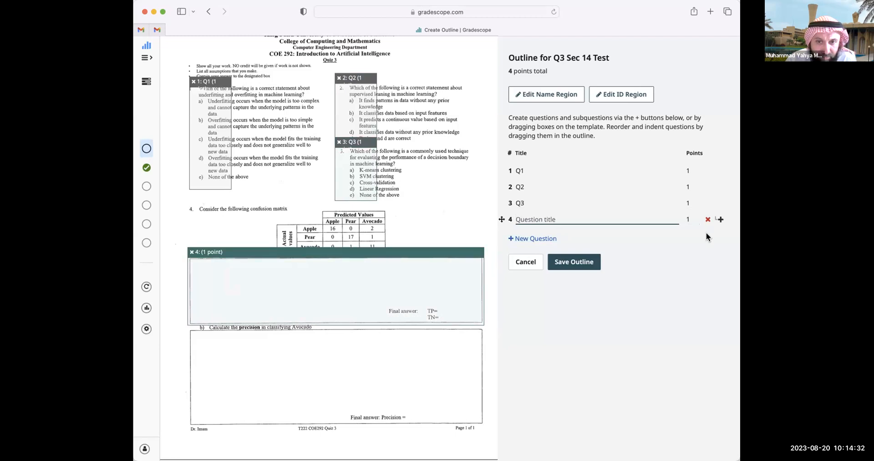
{"action": "type", "text": "Q4"}
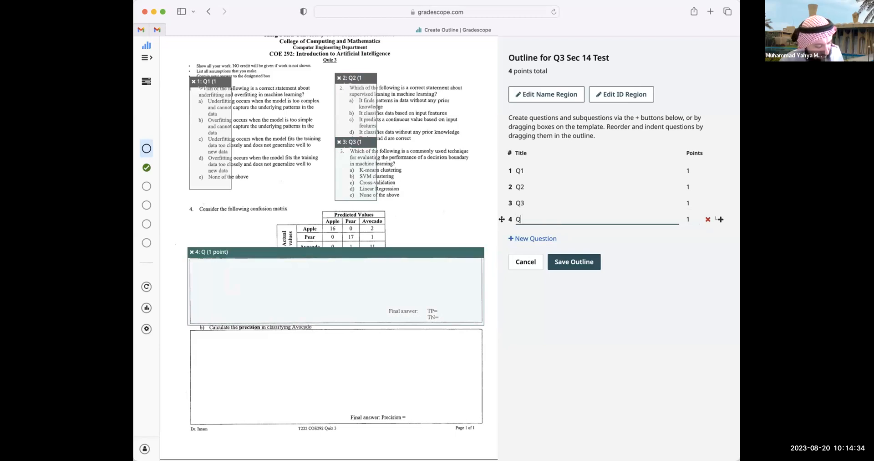
Add a subquestion titled 4.1 under Q4 and set it to 2 points
{"action": "left_click", "coordinate": [719, 221]}
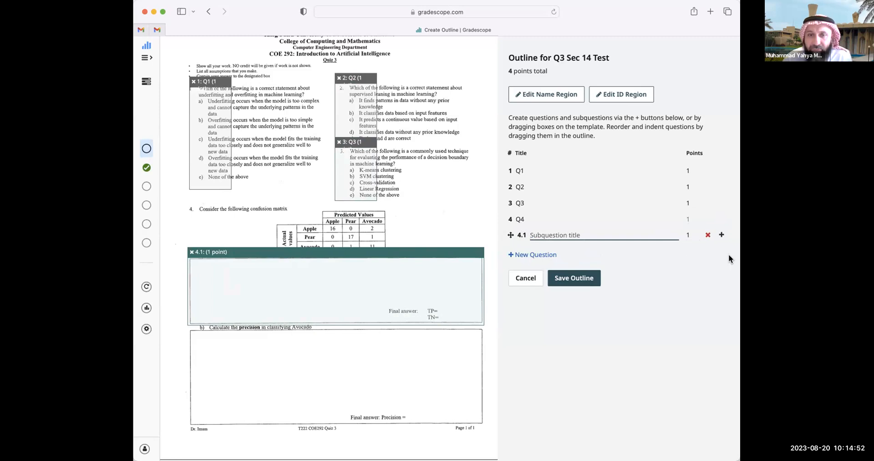
{"action": "type", "text": "4.1"}
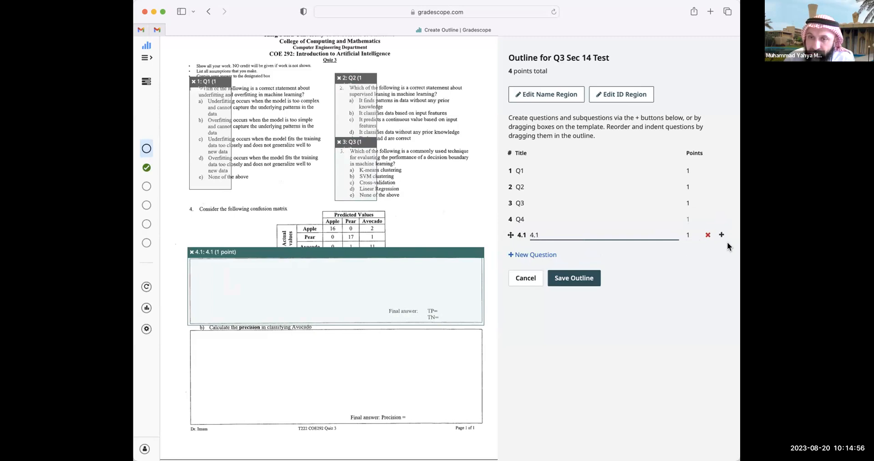
{"action": "left_click", "coordinate": [690, 235]}
{"action": "type", "text": "2"}
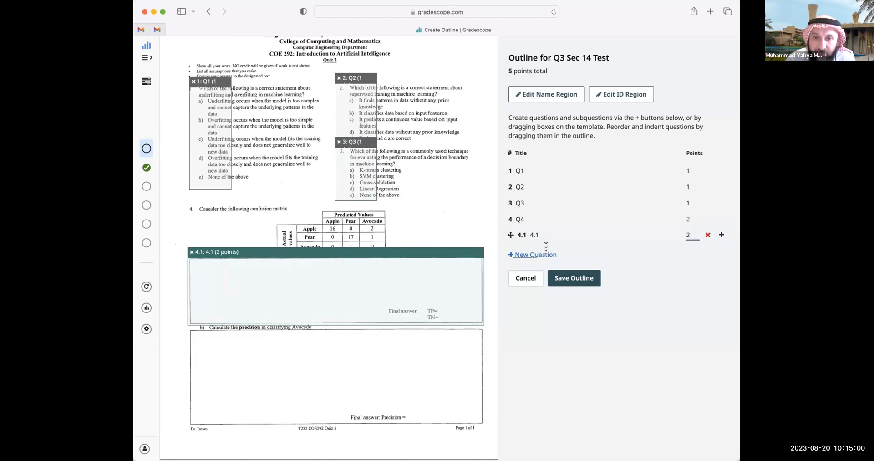
Add a second subquestion titled 4.2 under Q4 and set it to 3 points
{"action": "left_click", "coordinate": [721, 235]}
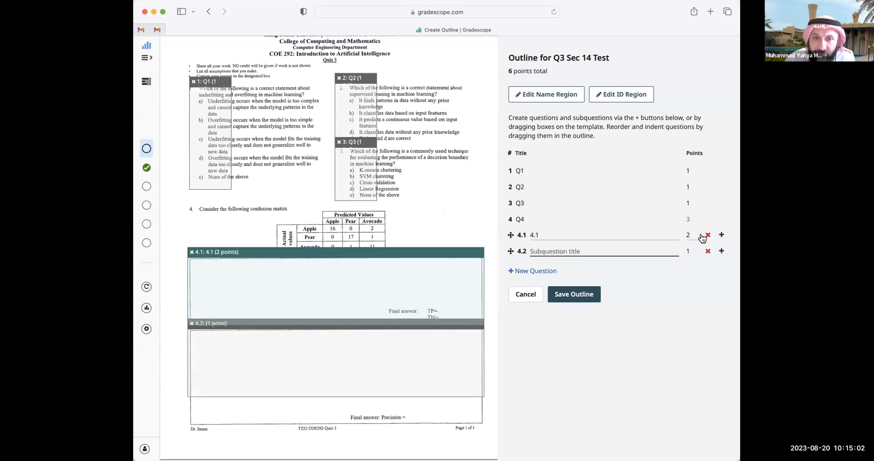
{"action": "type", "text": "4.2"}
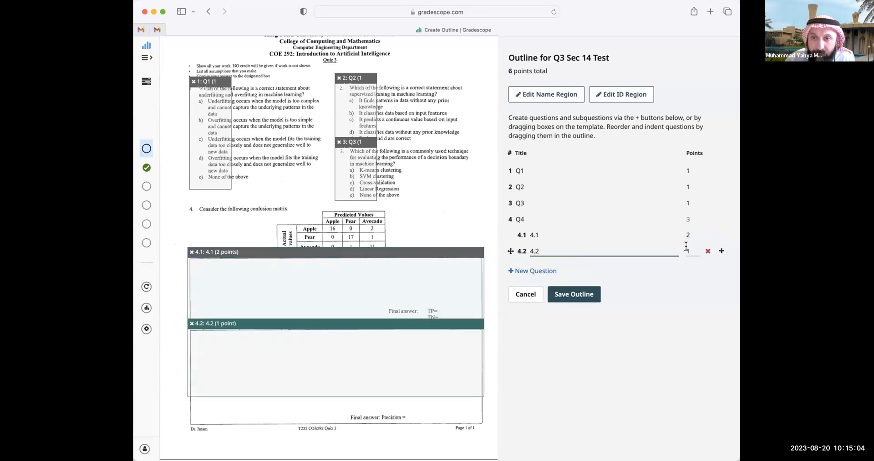
{"action": "left_click", "coordinate": [689, 249]}
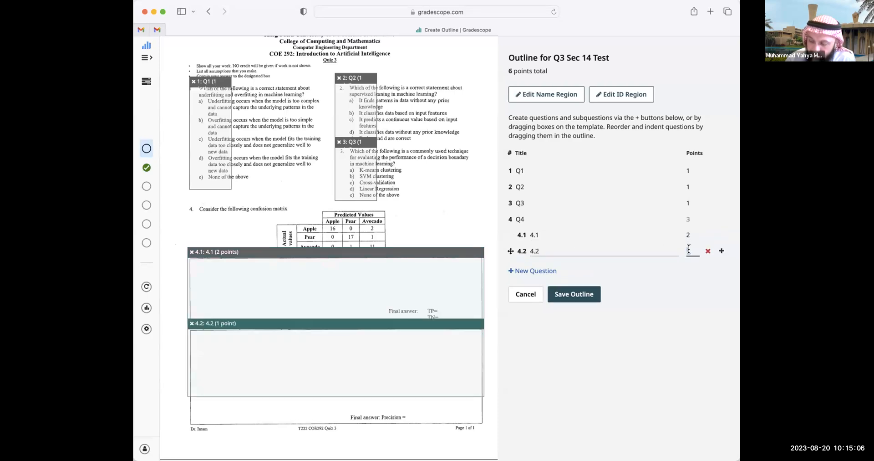
{"action": "type", "text": "3"}
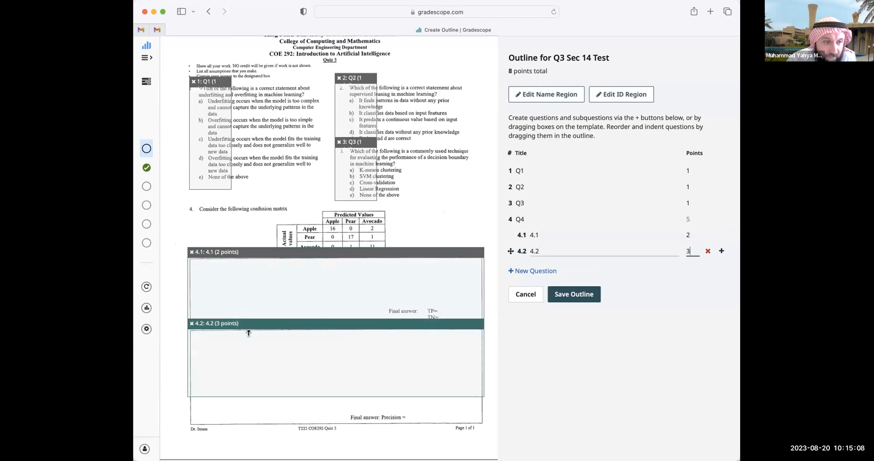
Fit the 4.2 region over the whole answer box of part b and save the outline
{"action": "mouse_move", "coordinate": [257, 323]}
{"action": "left_mouse_down"}
{"action": "mouse_move", "coordinate": [258, 337]}
{"action": "mouse_move", "coordinate": [257, 322]}
{"action": "left_mouse_up"}
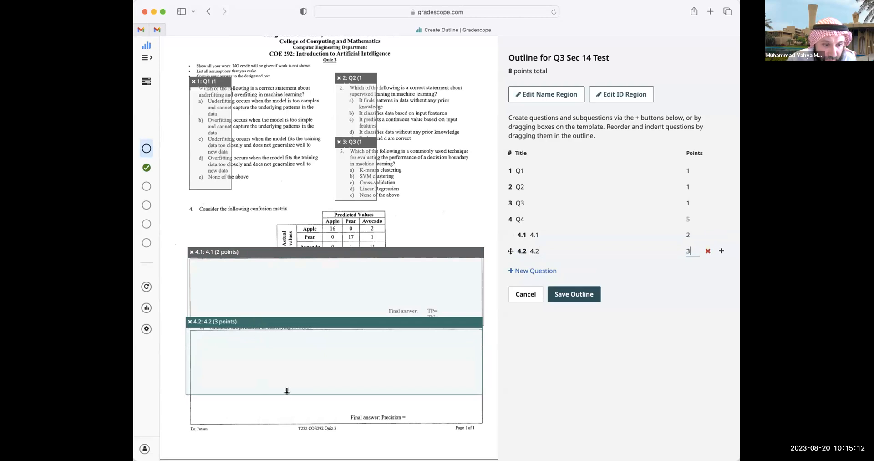
{"action": "left_click_drag", "start_coordinate": [287, 393], "coordinate": [286, 424]}
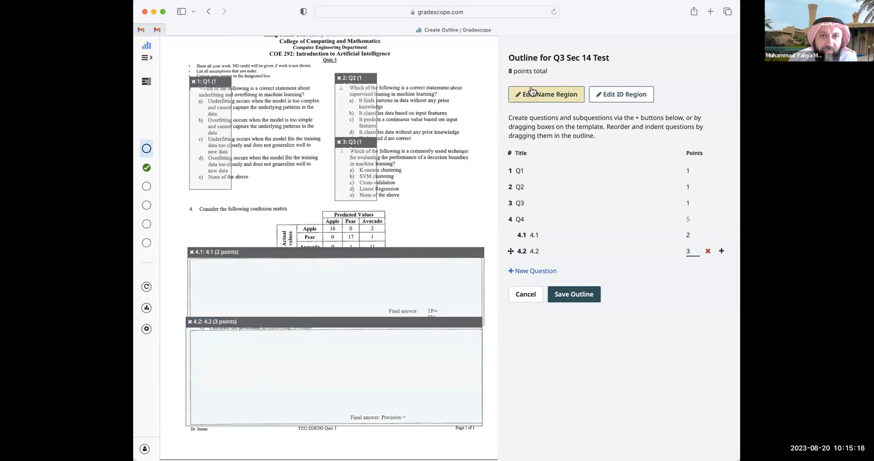
{"action": "left_click", "coordinate": [571, 294]}
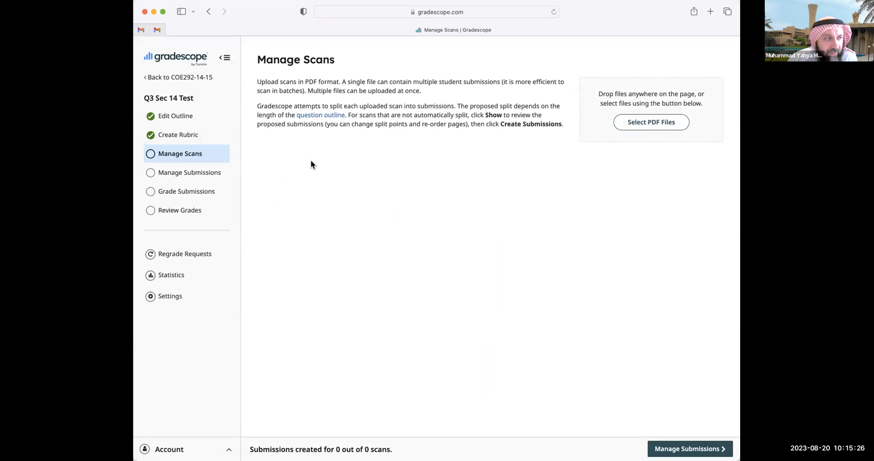
Upload Students_Samples-Quiz_3-COE_292.14-Term_222.pdf as the scan and look through the submissions split from it
{"action": "left_click", "coordinate": [648, 123]}
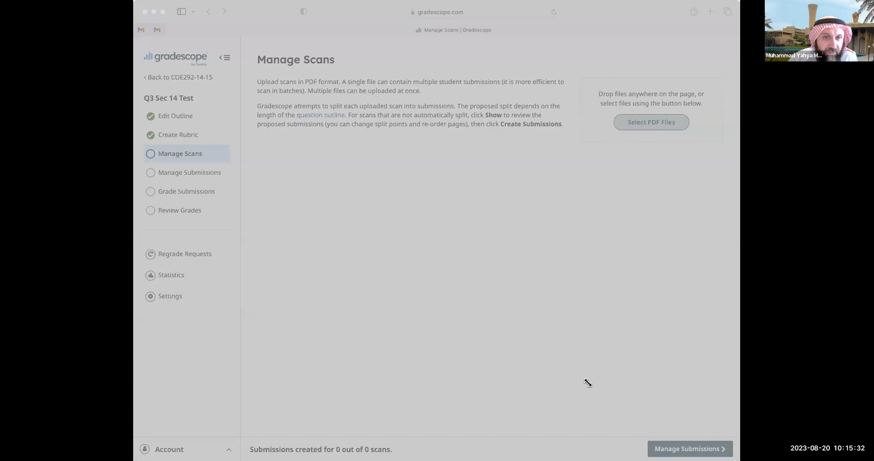
{"action": "left_click", "coordinate": [575, 368]}
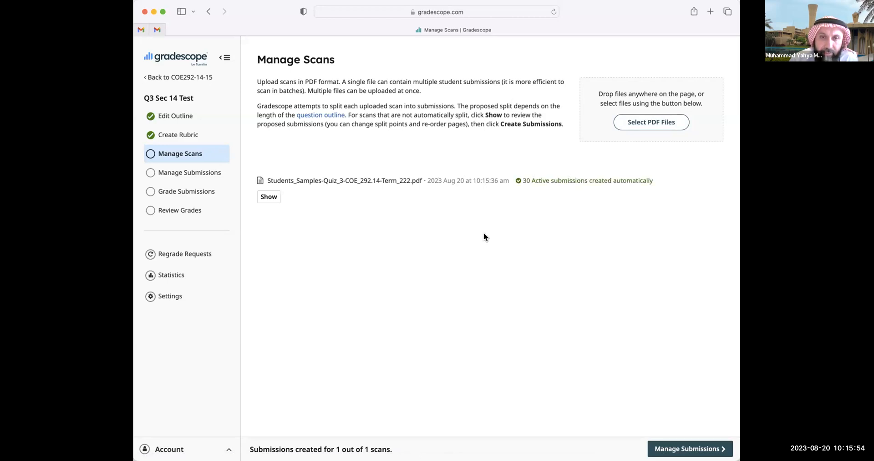
{"action": "left_click", "coordinate": [269, 196]}
{"action": "scroll", "coordinate": [426, 192], "scroll_direction": "down", "scroll_amount": 20}
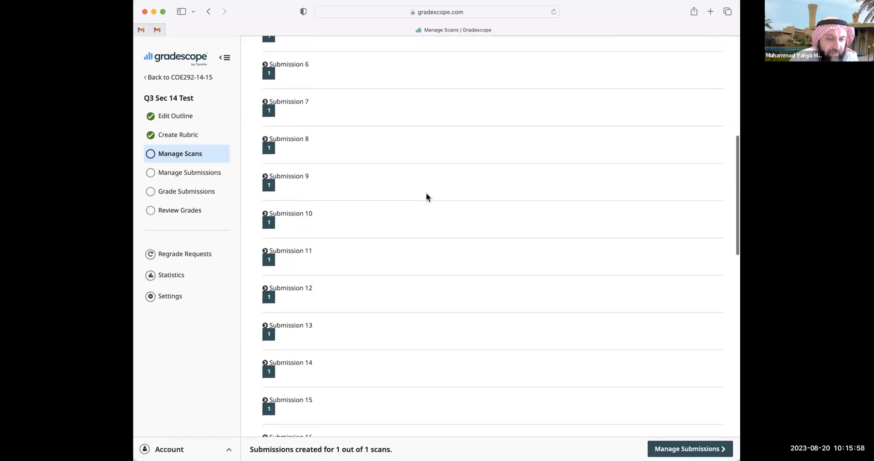
{"action": "scroll", "coordinate": [426, 194], "scroll_direction": "down", "scroll_amount": 15}
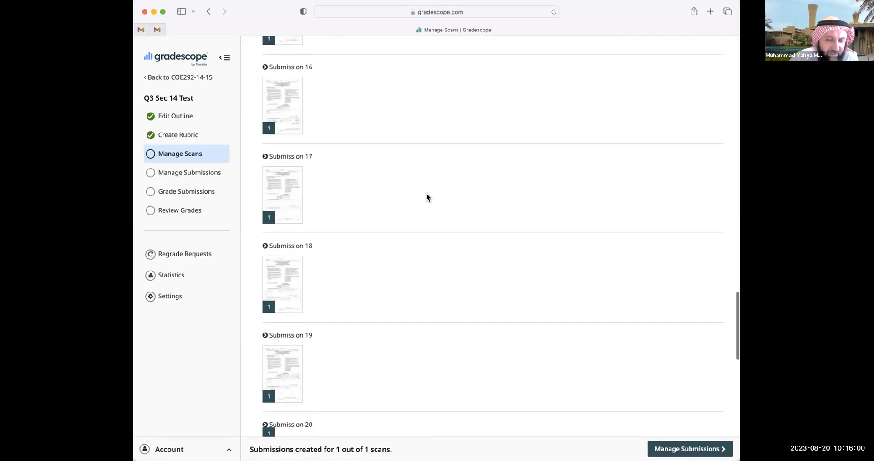
{"action": "scroll", "coordinate": [426, 192], "scroll_direction": "up", "scroll_amount": 20}
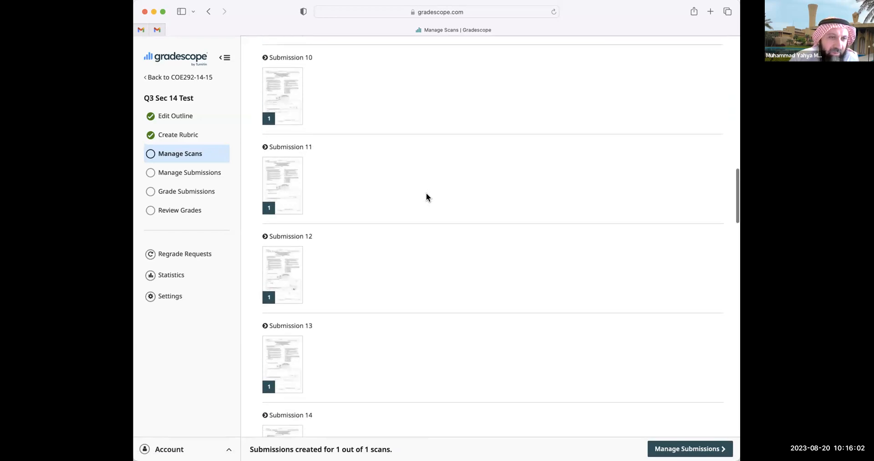
{"action": "scroll", "coordinate": [280, 229], "scroll_direction": "down", "scroll_amount": 18}
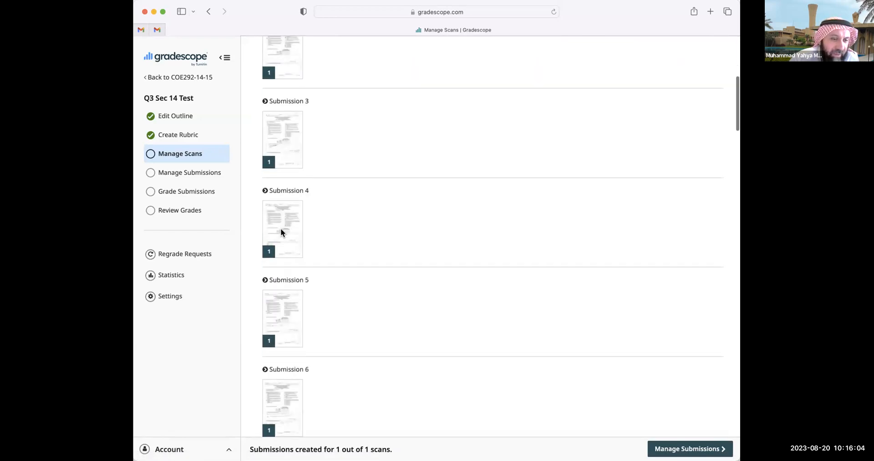
{"action": "scroll", "coordinate": [280, 232], "scroll_direction": "down", "scroll_amount": 8}
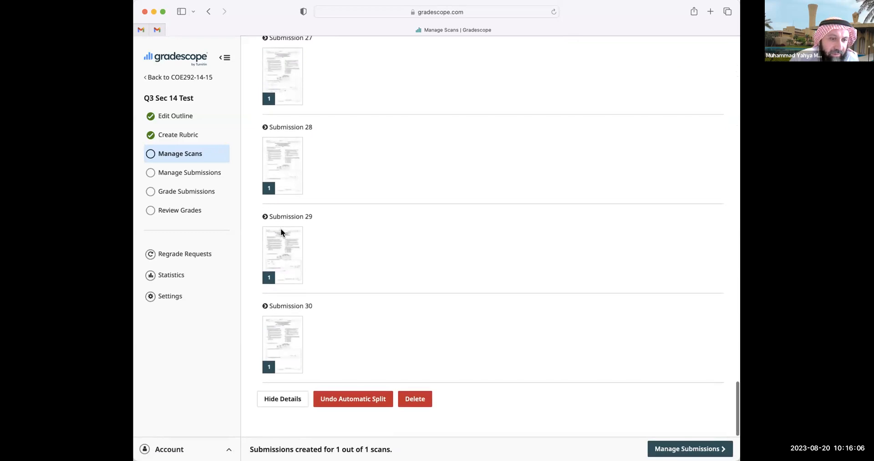
Continue to managing submissions and assign the first unmatched one to its student, found by the last digits of the handwritten student number
{"action": "left_click", "coordinate": [690, 449]}
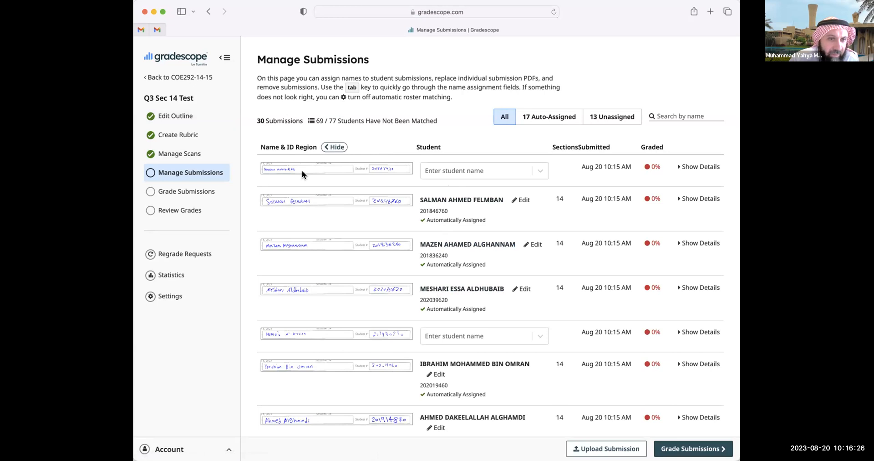
{"action": "left_click", "coordinate": [441, 170]}
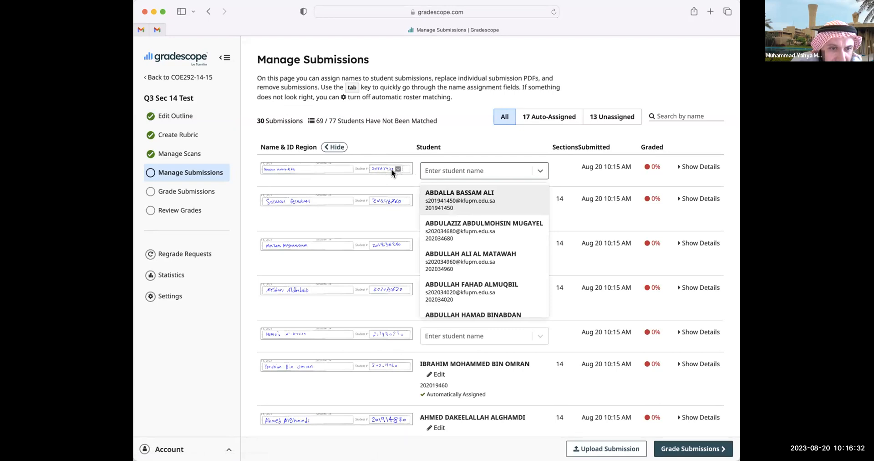
{"action": "type", "text": "7920"}
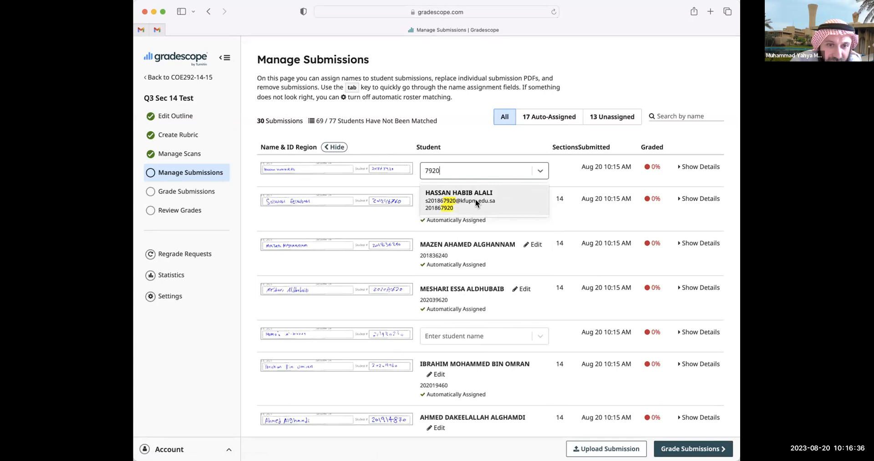
{"action": "left_click", "coordinate": [434, 194]}
Look through the remaining submissions' student assignments, then go on to grading and open question Q1
{"action": "scroll", "coordinate": [434, 193], "scroll_direction": "down", "scroll_amount": 2}
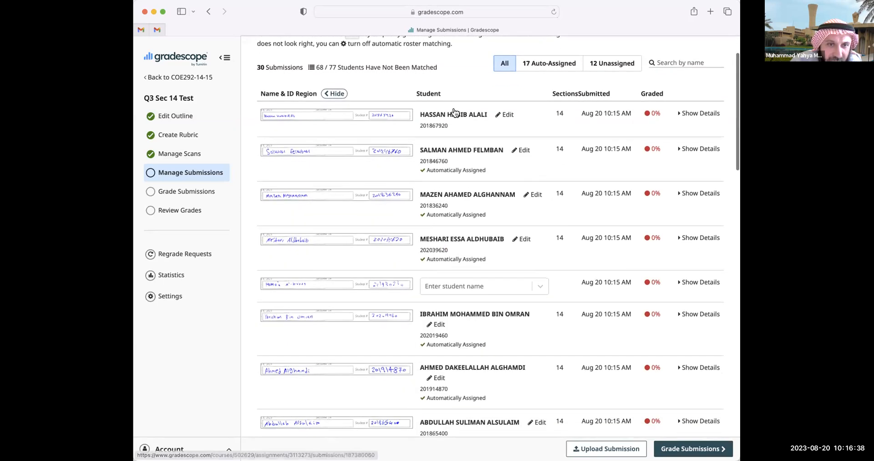
{"action": "scroll", "coordinate": [445, 308], "scroll_direction": "down", "scroll_amount": 20}
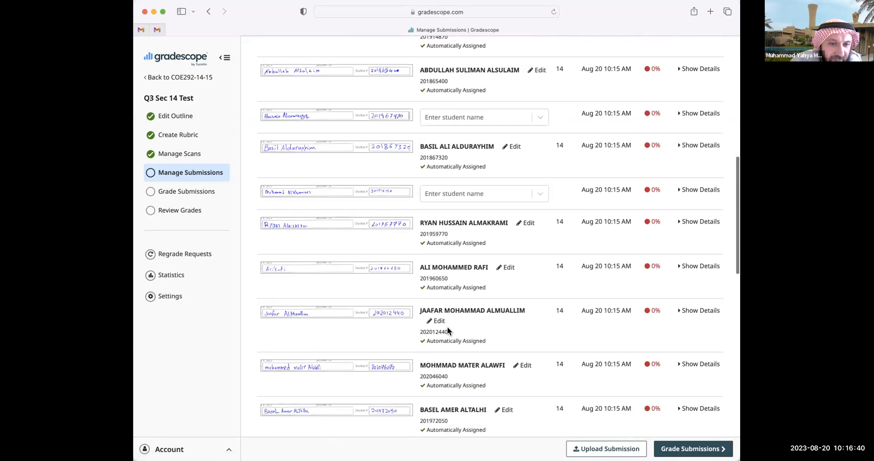
{"action": "scroll", "coordinate": [447, 326], "scroll_direction": "down", "scroll_amount": 1}
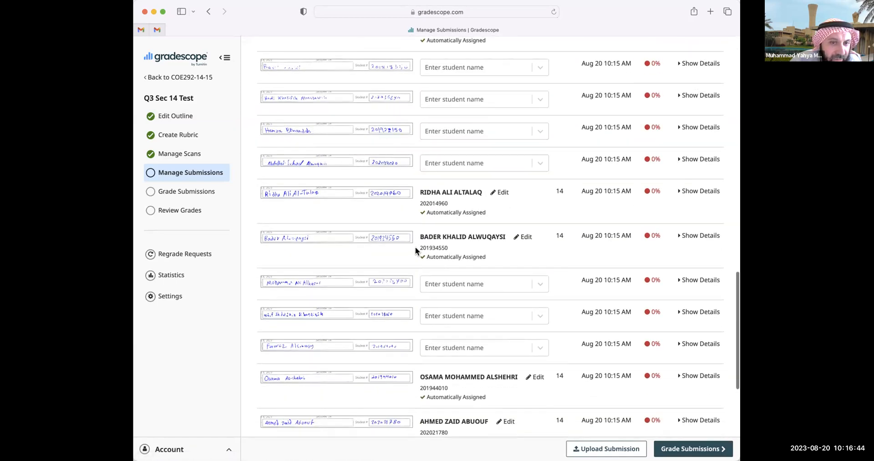
{"action": "scroll", "coordinate": [415, 246], "scroll_direction": "down", "scroll_amount": 5}
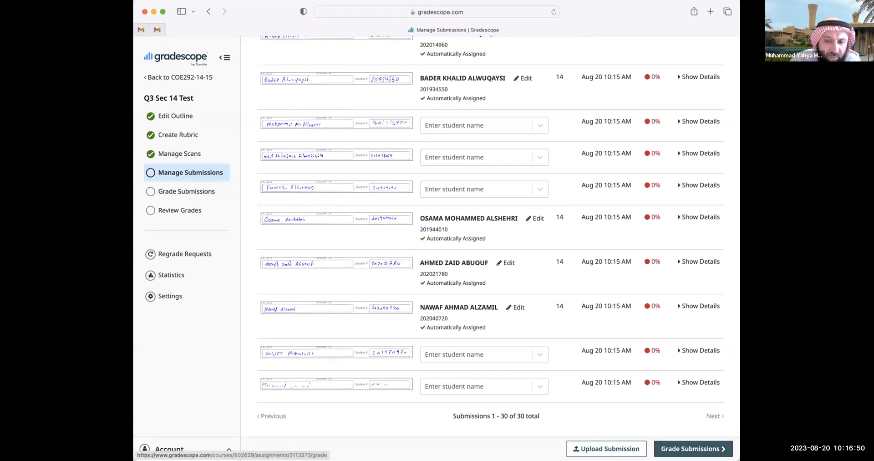
{"action": "left_click", "coordinate": [693, 449]}
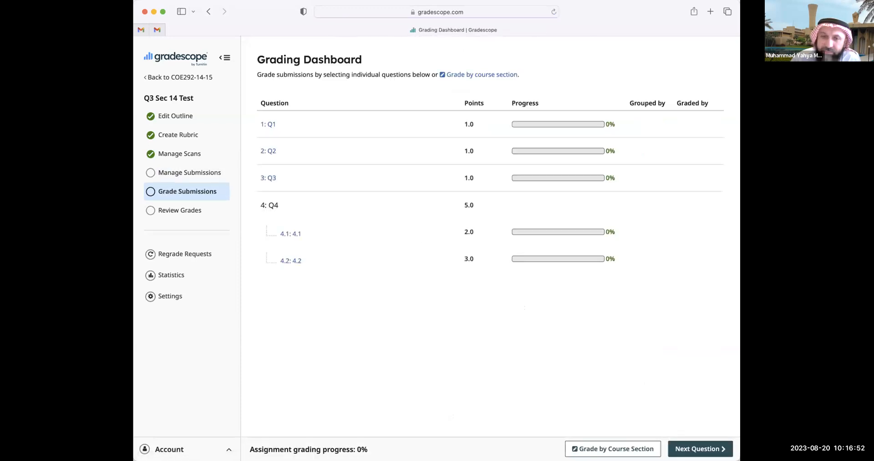
{"action": "left_click", "coordinate": [269, 125]}
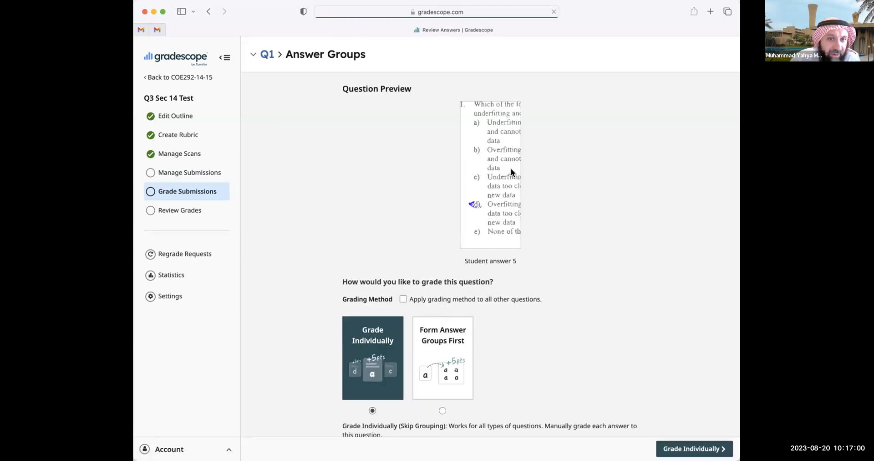
Set Q1 to form answer groups first with recognition of multiple choice marks, and open its ungrouped answers
{"action": "scroll", "coordinate": [554, 244], "scroll_direction": "down", "scroll_amount": 1}
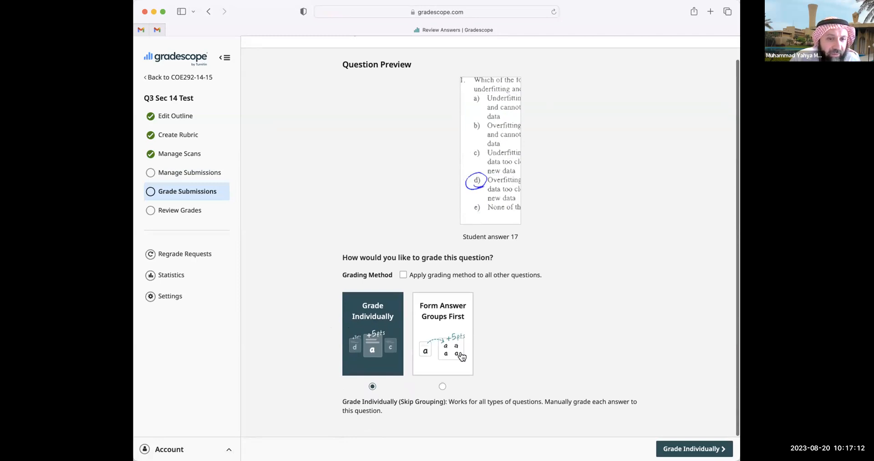
{"action": "left_click", "coordinate": [443, 386]}
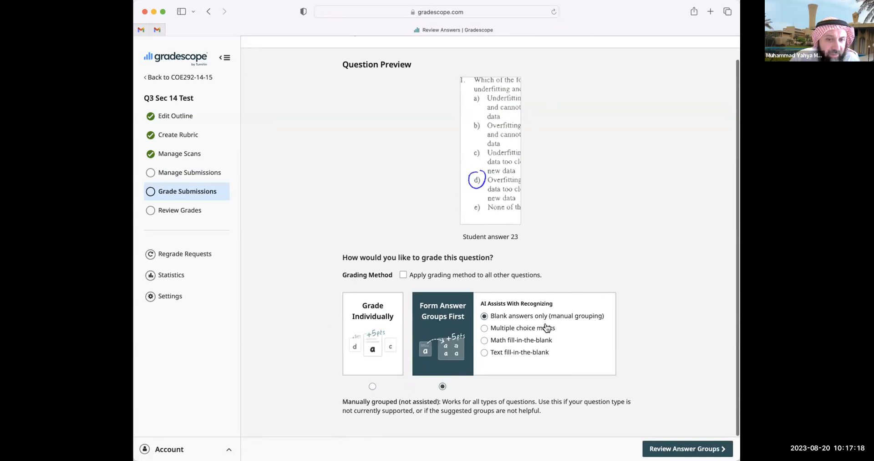
{"action": "left_click", "coordinate": [484, 328]}
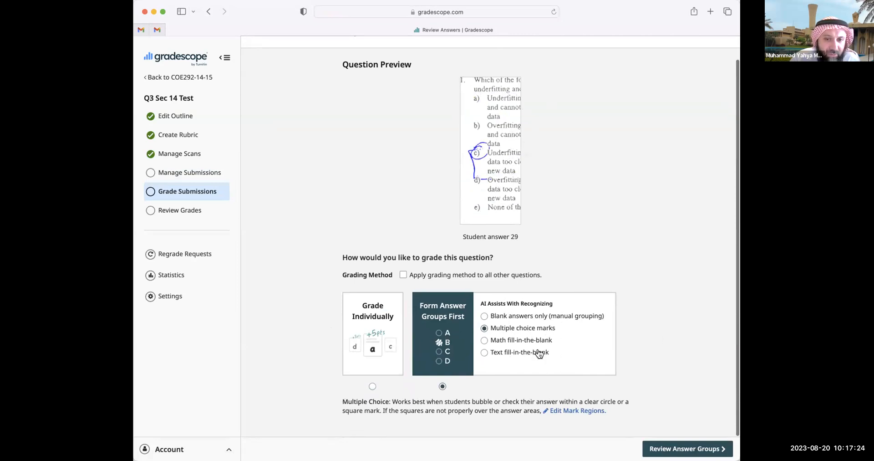
{"action": "left_click", "coordinate": [673, 448]}
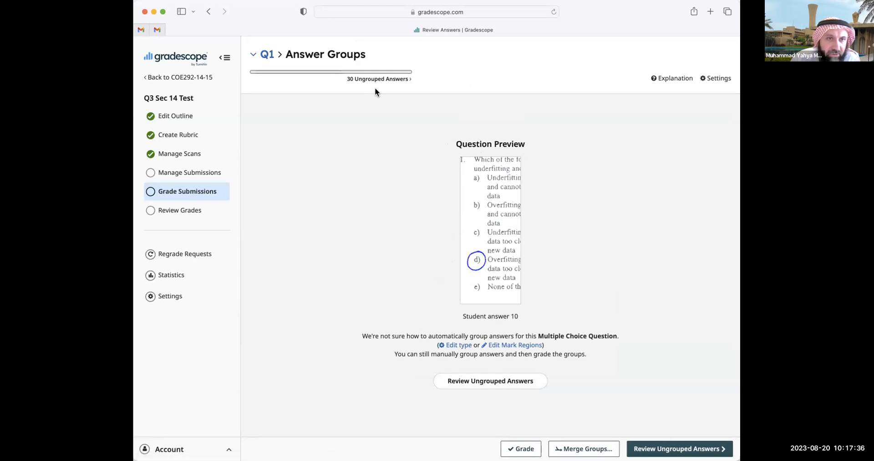
{"action": "left_click", "coordinate": [502, 385]}
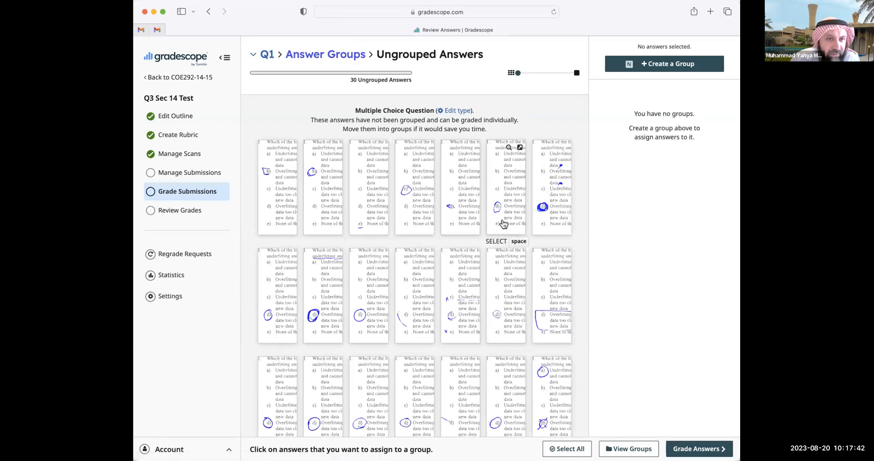
Create an answer group for Q1 named "Correct D"
{"action": "left_click", "coordinate": [657, 62]}
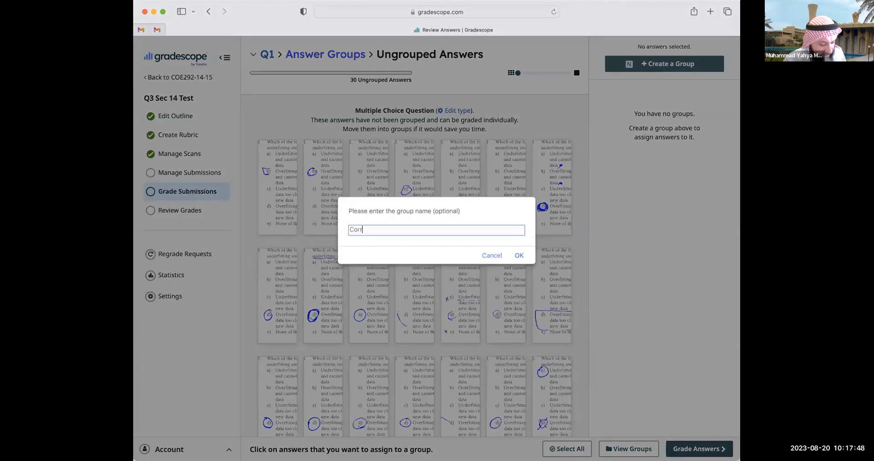
{"action": "type", "text": "Correct D"}
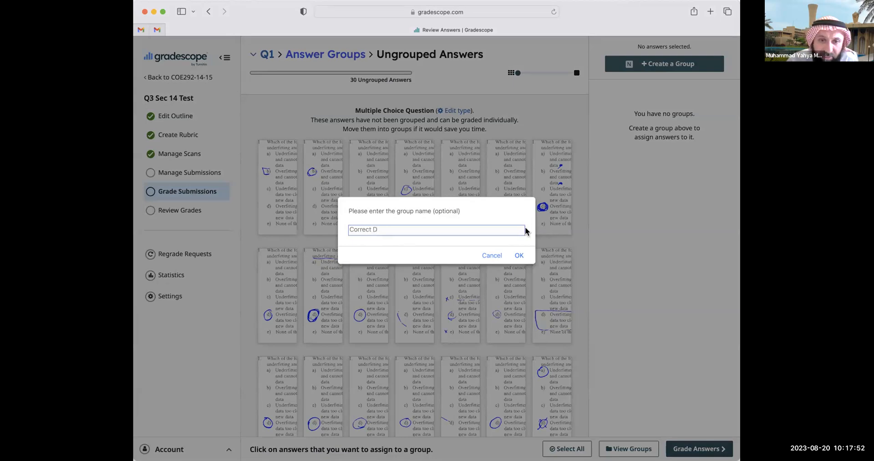
{"action": "left_click", "coordinate": [518, 256]}
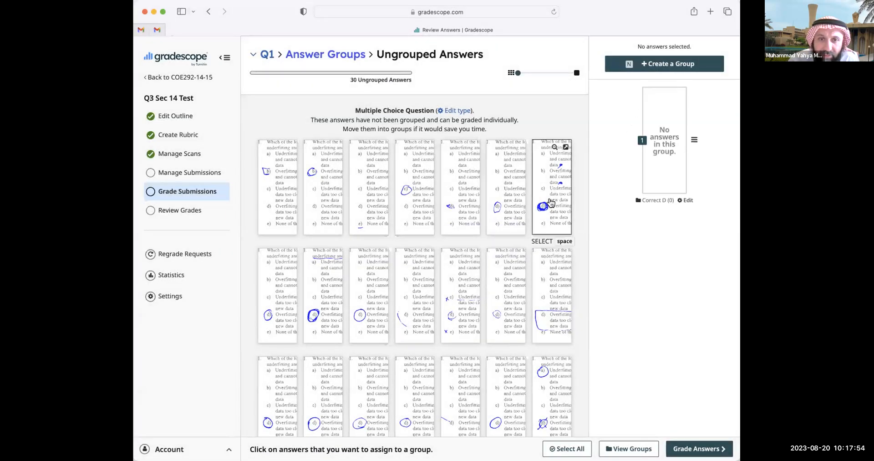
Select all the ungrouped Q1 answers clearly marked d and assign them to the Correct D group
{"action": "left_click", "coordinate": [551, 202]}
{"action": "left_click", "coordinate": [506, 203]}
{"action": "left_click", "coordinate": [460, 204]}
{"action": "left_click", "coordinate": [278, 296]}
{"action": "left_click", "coordinate": [321, 307]}
{"action": "left_click", "coordinate": [358, 308]}
{"action": "left_click", "coordinate": [405, 305]}
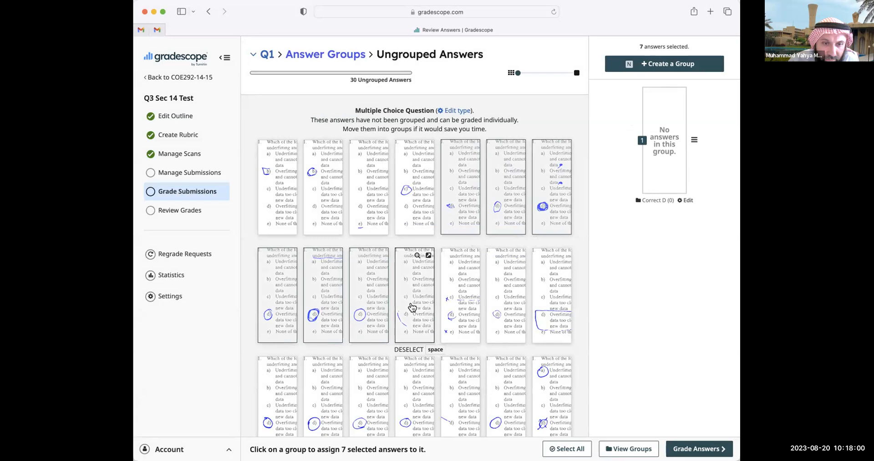
{"action": "left_click", "coordinate": [461, 310]}
{"action": "left_click", "coordinate": [505, 312]}
{"action": "left_click", "coordinate": [547, 312]}
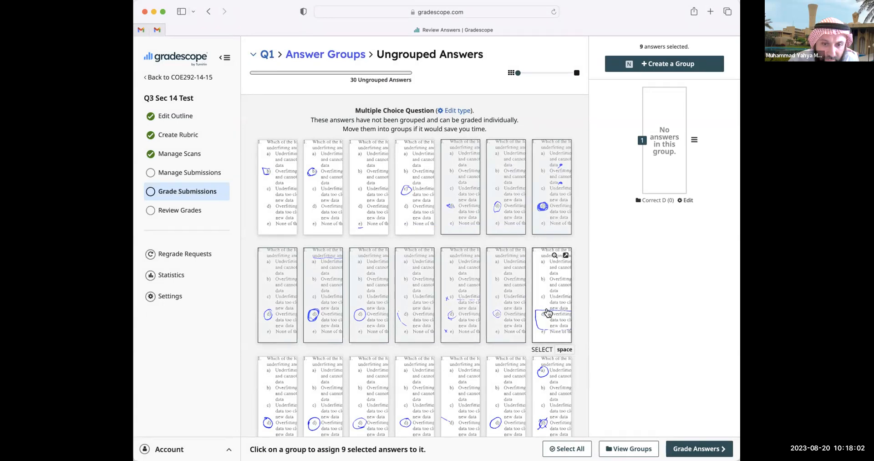
{"action": "scroll", "coordinate": [547, 312], "scroll_direction": "down", "scroll_amount": 2}
{"action": "scroll", "coordinate": [547, 312], "scroll_direction": "down", "scroll_amount": 4}
{"action": "left_click", "coordinate": [505, 264]}
{"action": "left_click", "coordinate": [394, 264]}
{"action": "left_click", "coordinate": [364, 264]}
{"action": "left_click", "coordinate": [319, 264]}
{"action": "left_click", "coordinate": [275, 273]}
{"action": "left_click", "coordinate": [281, 334]}
{"action": "left_click", "coordinate": [324, 349]}
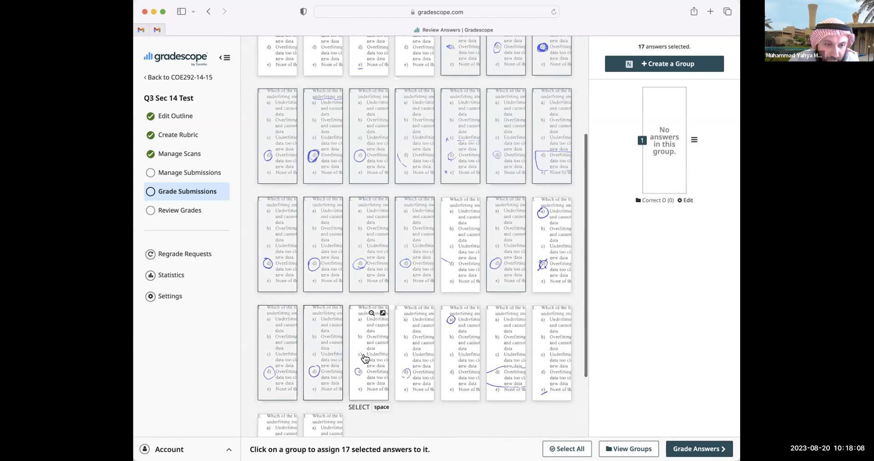
{"action": "left_click", "coordinate": [372, 360]}
{"action": "left_click", "coordinate": [413, 363]}
{"action": "left_click", "coordinate": [511, 375]}
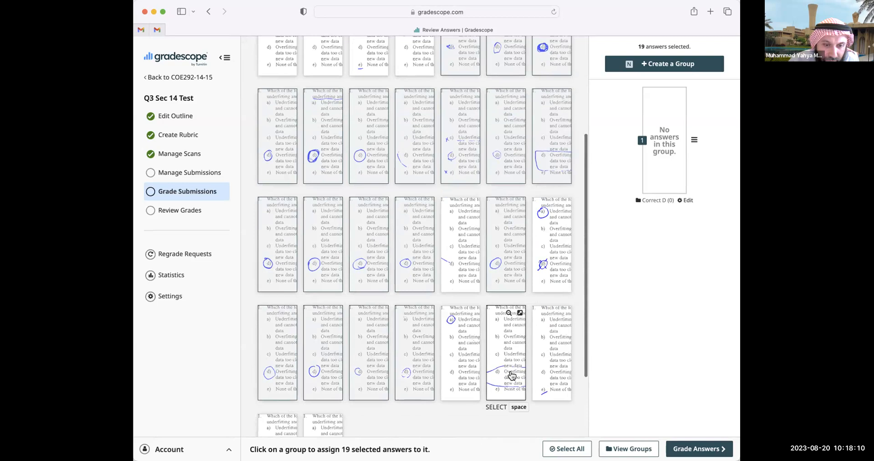
{"action": "scroll", "coordinate": [428, 427], "scroll_direction": "down", "scroll_amount": 1}
{"action": "scroll", "coordinate": [428, 427], "scroll_direction": "down", "scroll_amount": 2}
{"action": "left_click", "coordinate": [330, 381]}
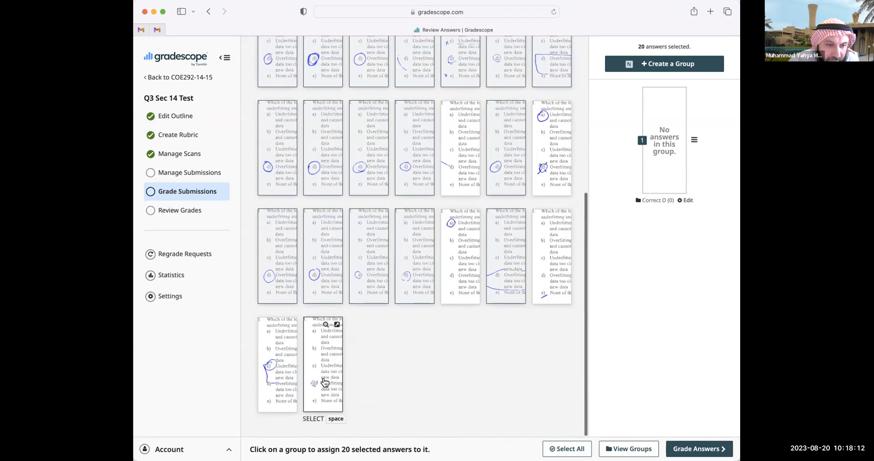
{"action": "left_click_drag", "start_coordinate": [516, 240], "coordinate": [660, 147]}
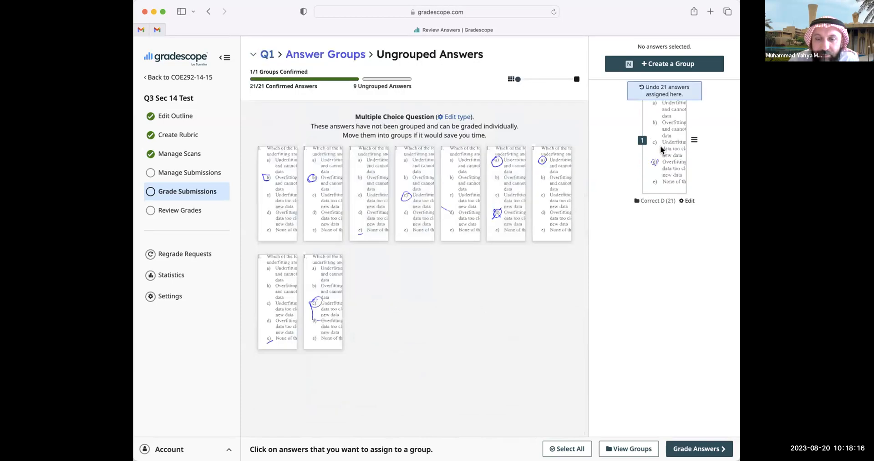
Create a second answer group for Q1 named "Wrong"
{"action": "left_click", "coordinate": [647, 67]}
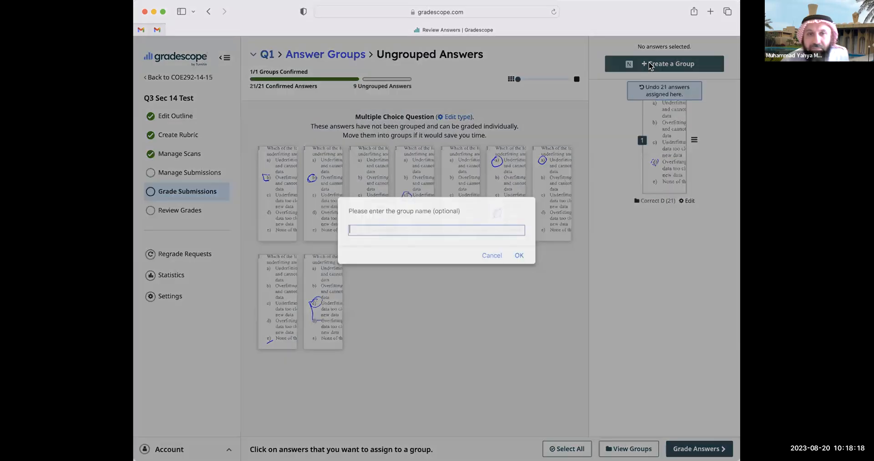
{"action": "type", "text": "Wrong"}
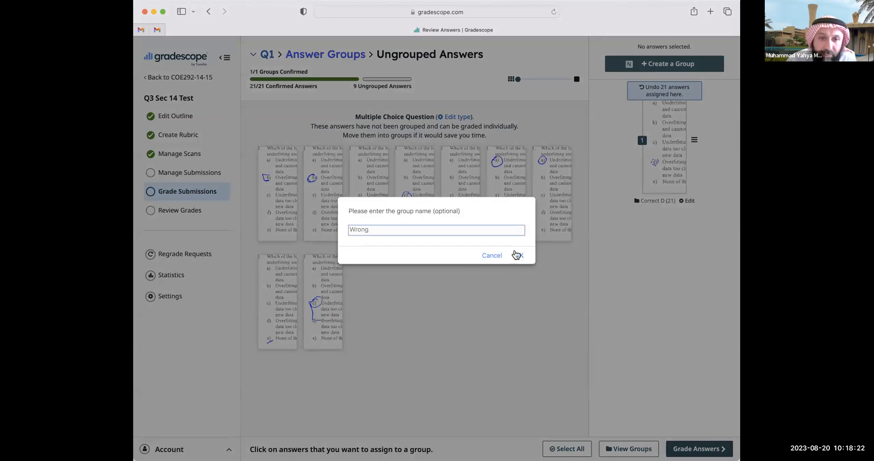
{"action": "left_click", "coordinate": [517, 255]}
Select all the remaining ungrouped Q1 answers and assign them to the Wrong group
{"action": "left_click", "coordinate": [281, 195]}
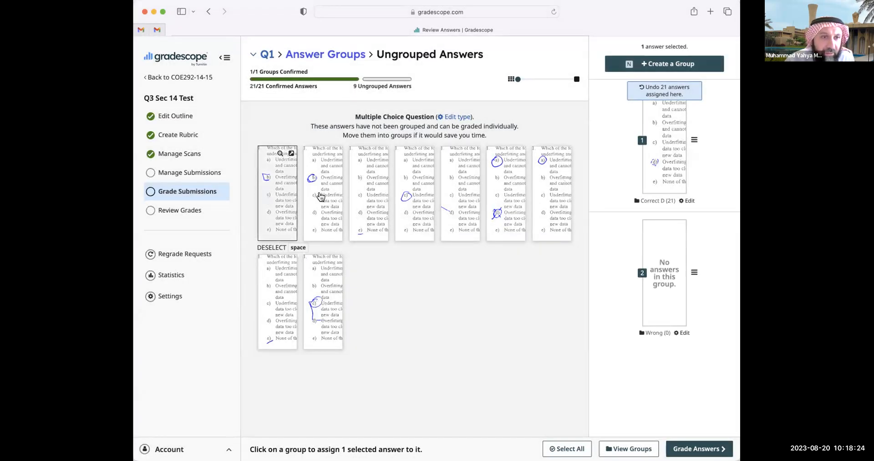
{"action": "left_click", "coordinate": [321, 196]}
{"action": "left_click", "coordinate": [369, 191]}
{"action": "left_click", "coordinate": [412, 188]}
{"action": "left_click", "coordinate": [453, 184]}
{"action": "left_click", "coordinate": [506, 182]}
{"action": "left_click", "coordinate": [551, 182]}
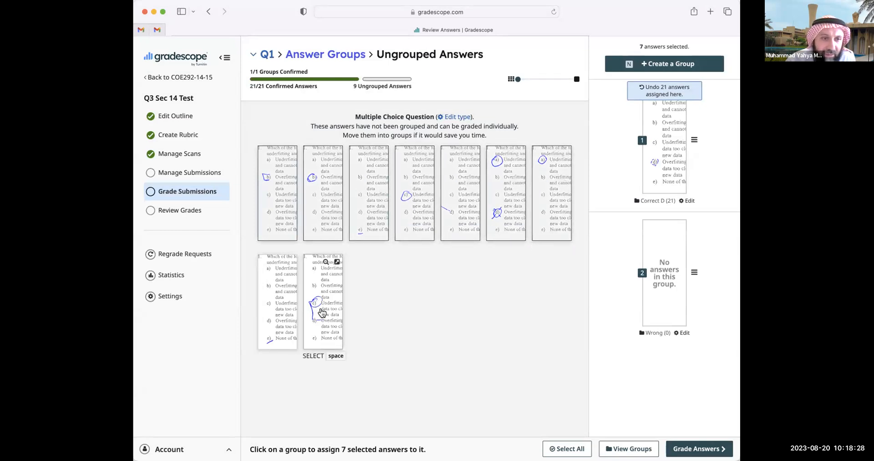
{"action": "left_click", "coordinate": [282, 296]}
{"action": "left_click", "coordinate": [318, 299]}
{"action": "left_click_drag", "start_coordinate": [318, 298], "coordinate": [674, 282]}
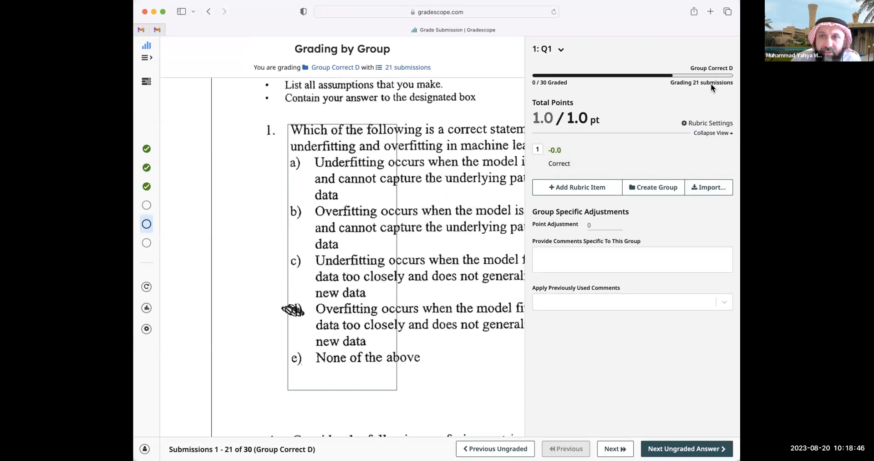
Apply the Correct rubric item to the Correct D group and go on to the next ungraded group
{"action": "left_click", "coordinate": [537, 151]}
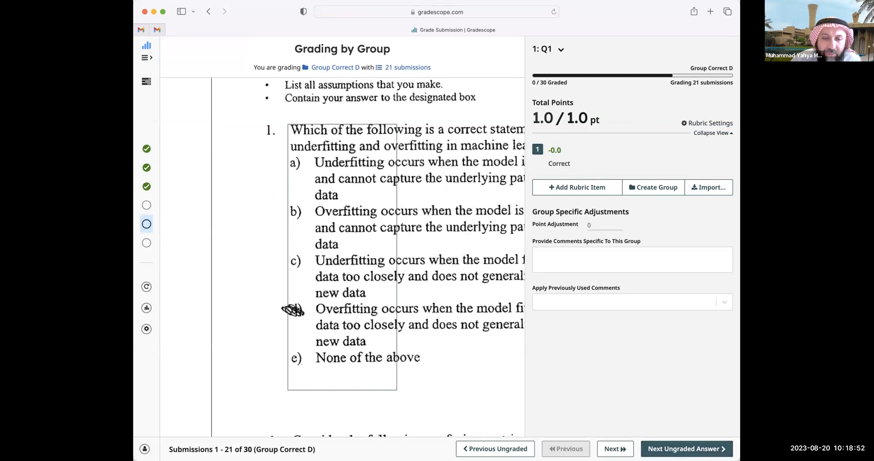
{"action": "key", "text": "z"}
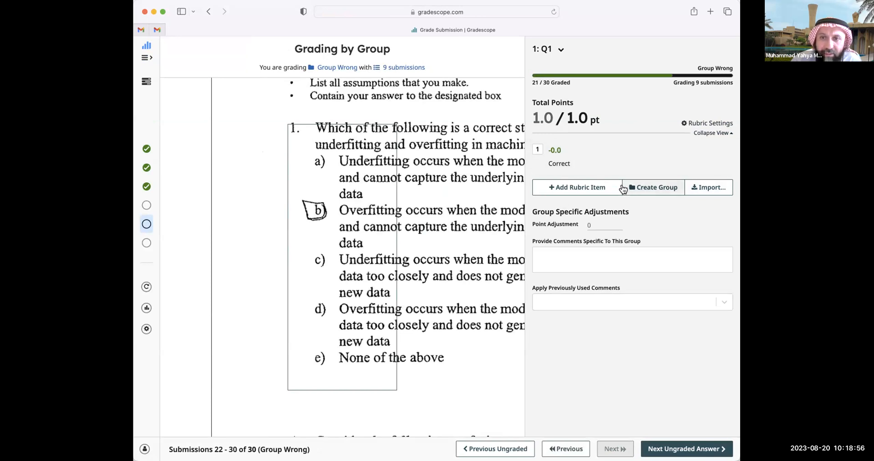
Add a 1-point deduction rubric item described as "Wrong", apply it to the Wrong group, and finish grading Q1
{"action": "left_click", "coordinate": [572, 189]}
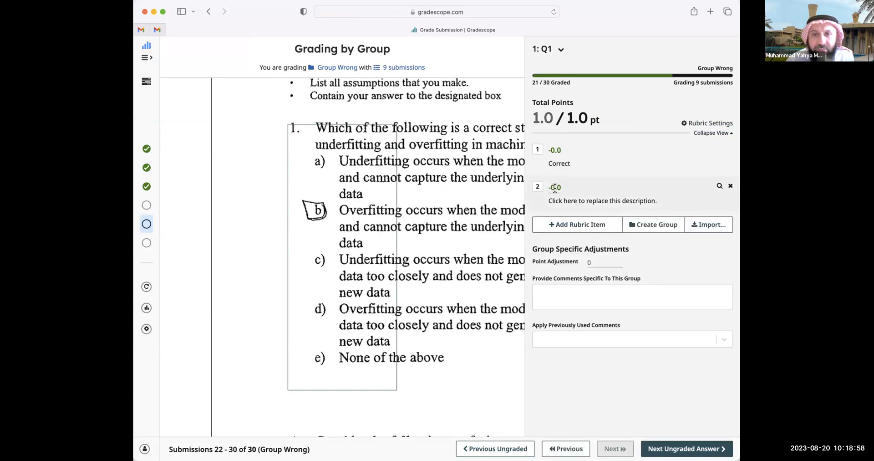
{"action": "left_click", "coordinate": [554, 186]}
{"action": "type", "text": "1"}
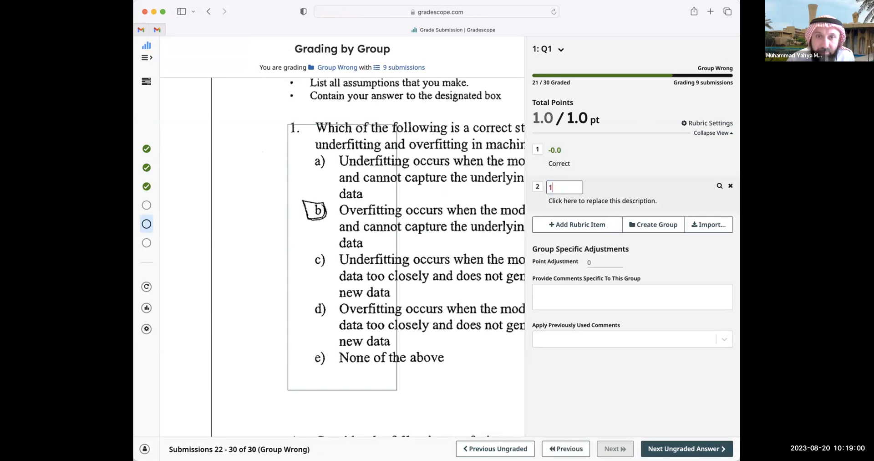
{"action": "left_click", "coordinate": [561, 201]}
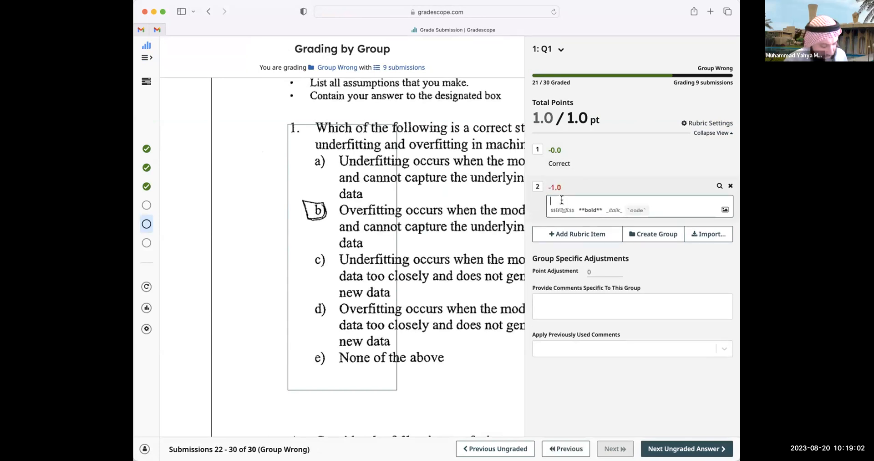
{"action": "left_click", "coordinate": [537, 186]}
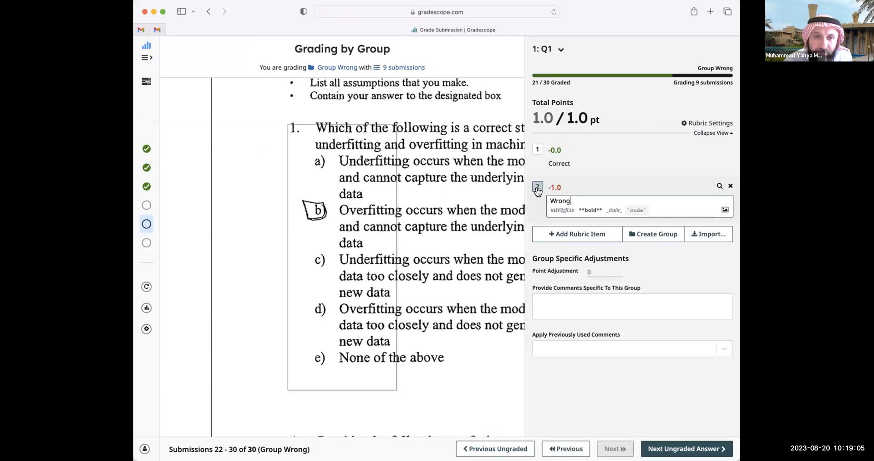
{"action": "left_click", "coordinate": [682, 448]}
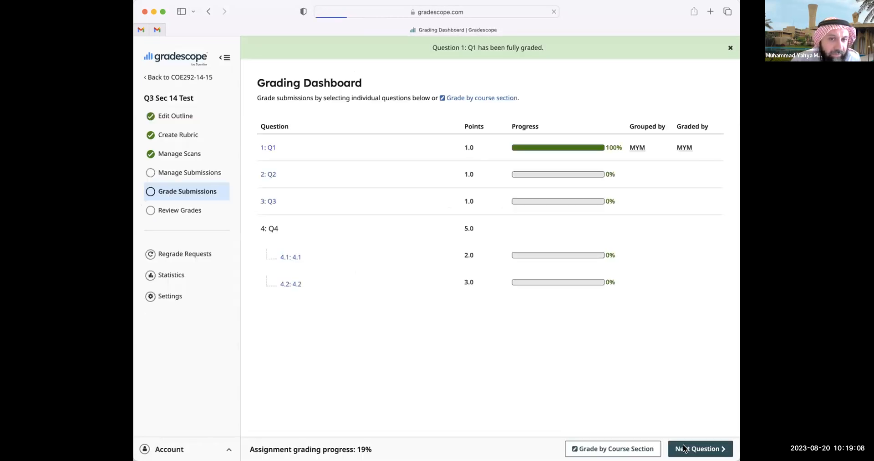
Set question 4.1 to form answer groups first with text fill-in-the-blank recognition, and review its answer groups
{"action": "left_click", "coordinate": [290, 258]}
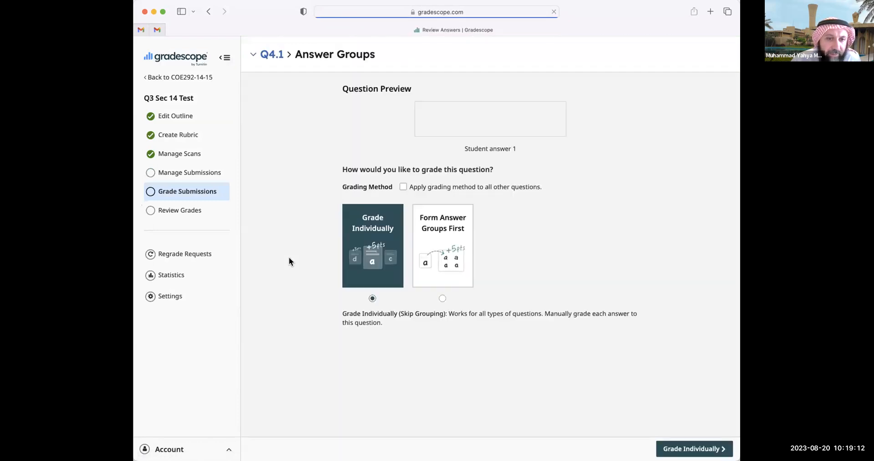
{"action": "left_click", "coordinate": [440, 298]}
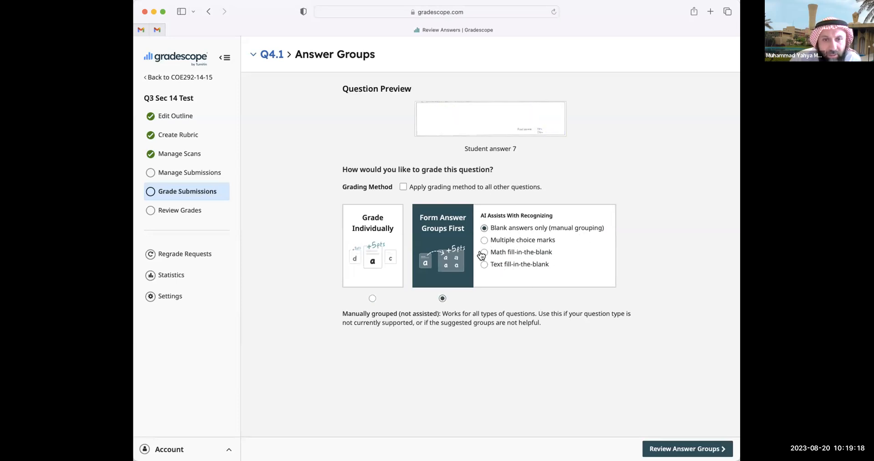
{"action": "left_click", "coordinate": [494, 267]}
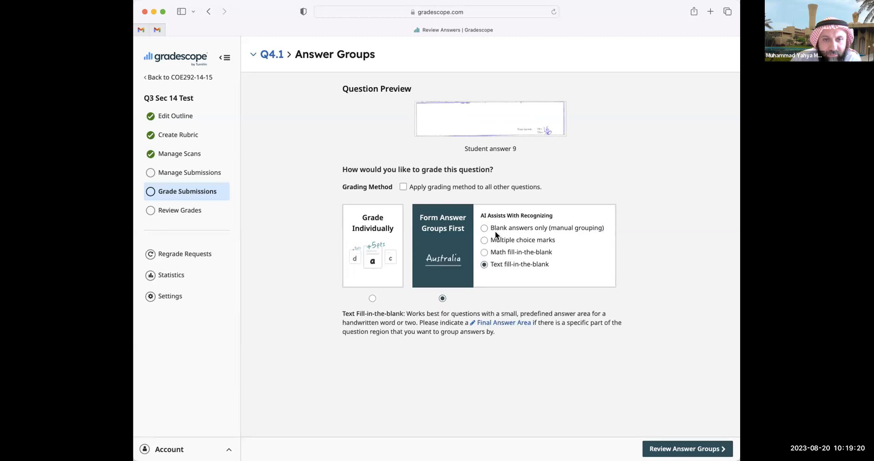
{"action": "left_click", "coordinate": [687, 448]}
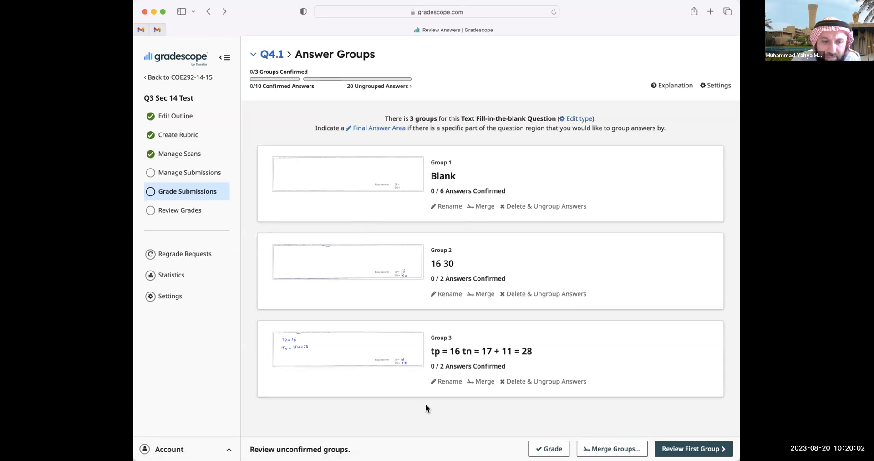
Return to the grading dashboard, revisiting question 4.1 briefly
{"action": "left_click", "coordinate": [195, 191]}
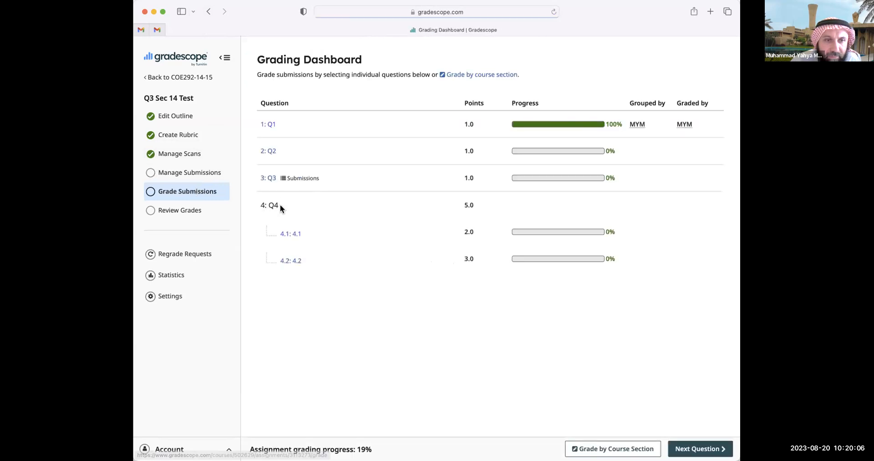
{"action": "left_click", "coordinate": [288, 234]}
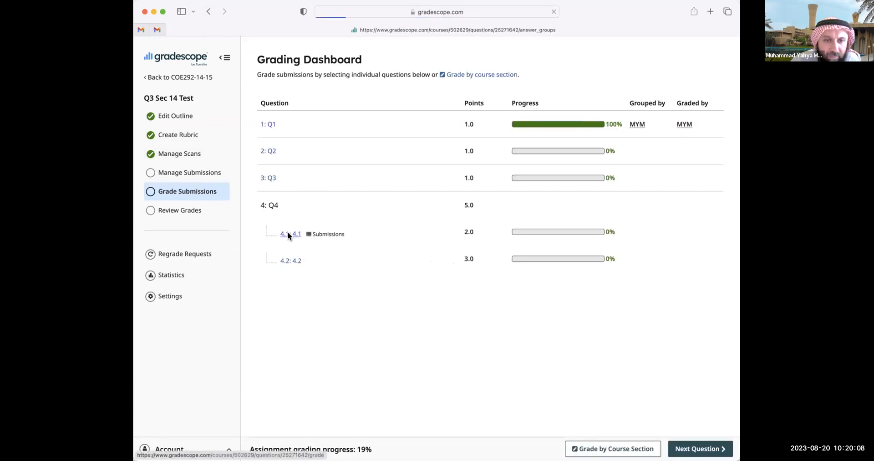
{"action": "left_click", "coordinate": [181, 191]}
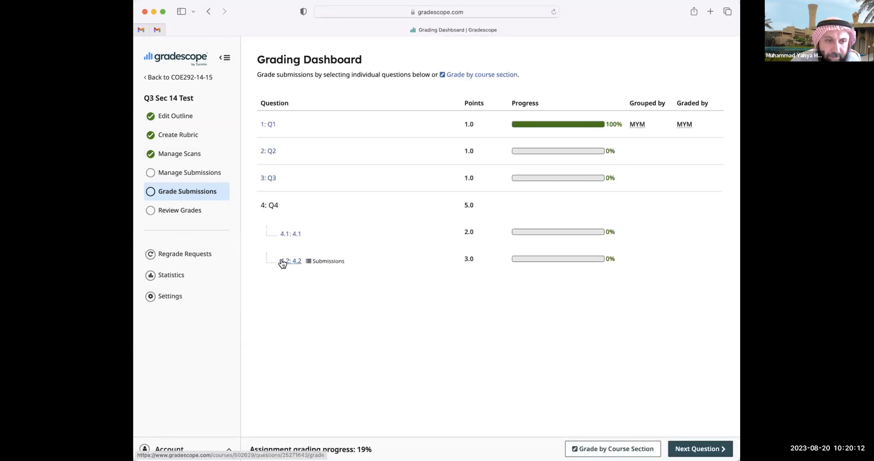
Open question 4.2 and choose to form answer groups first with text fill-in-the-blank recognition
{"action": "left_click", "coordinate": [287, 261]}
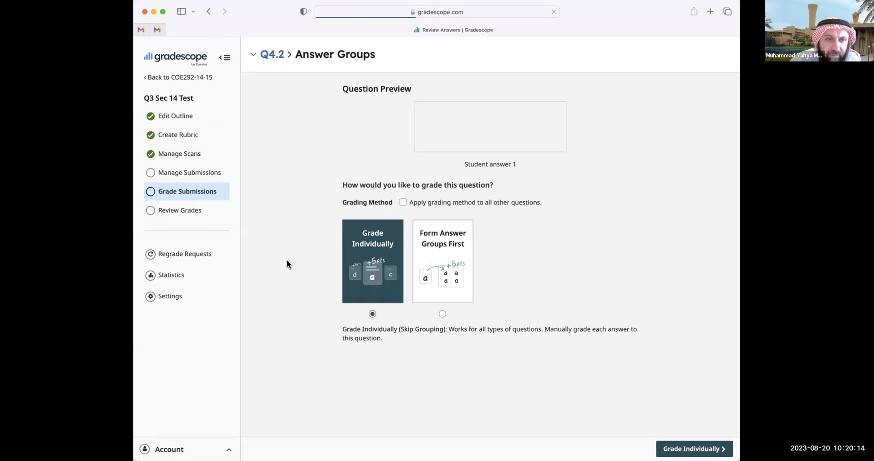
{"action": "left_click", "coordinate": [441, 314]}
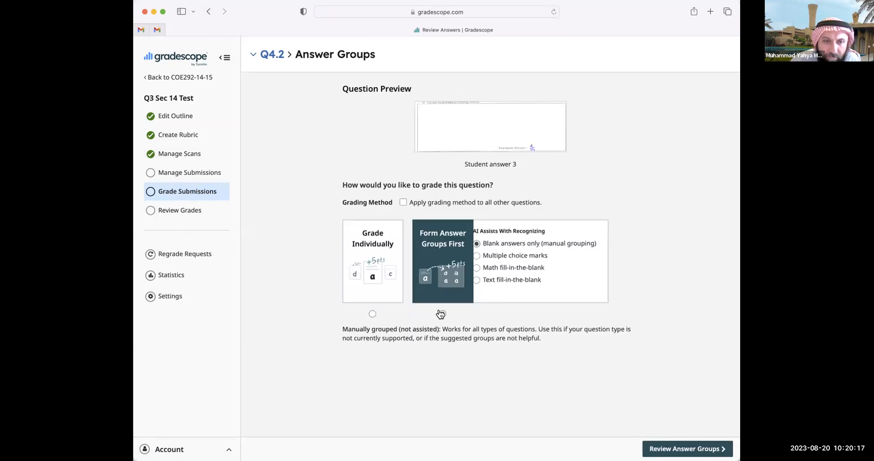
{"action": "left_click", "coordinate": [509, 282]}
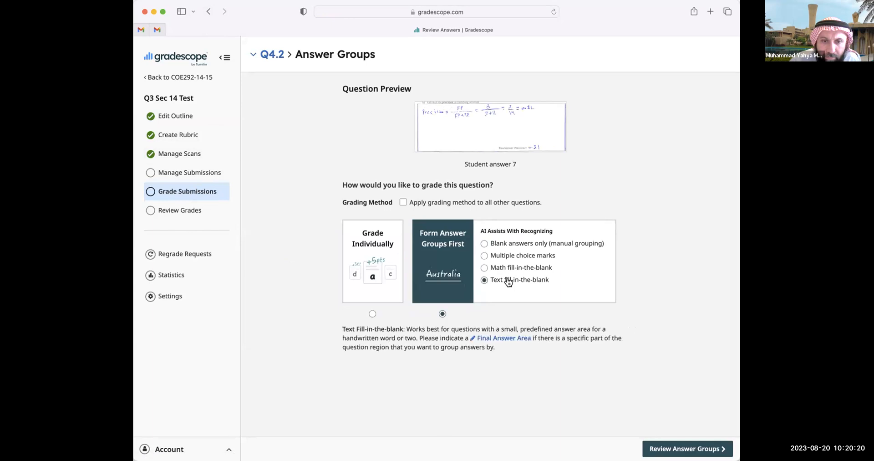
Save the blank space after "Final answer: Precision =" as question 4.2's final answer area, start its answer grouping, and return to the grading dashboard
{"action": "left_click", "coordinate": [503, 338]}
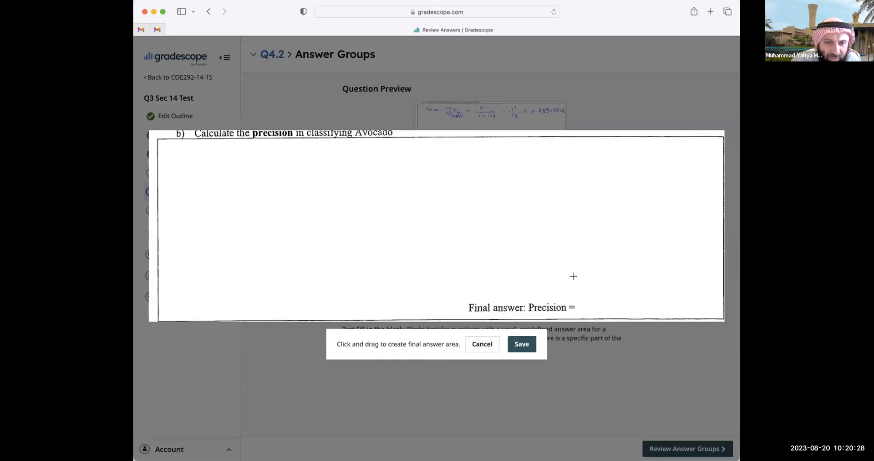
{"action": "mouse_move", "coordinate": [578, 280]}
{"action": "left_mouse_down"}
{"action": "mouse_move", "coordinate": [646, 316]}
{"action": "mouse_move", "coordinate": [721, 316]}
{"action": "left_mouse_up"}
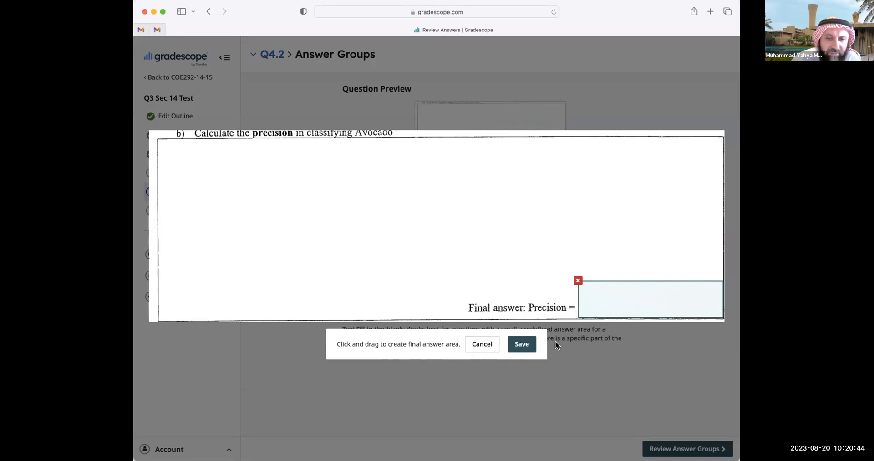
{"action": "left_click", "coordinate": [523, 346]}
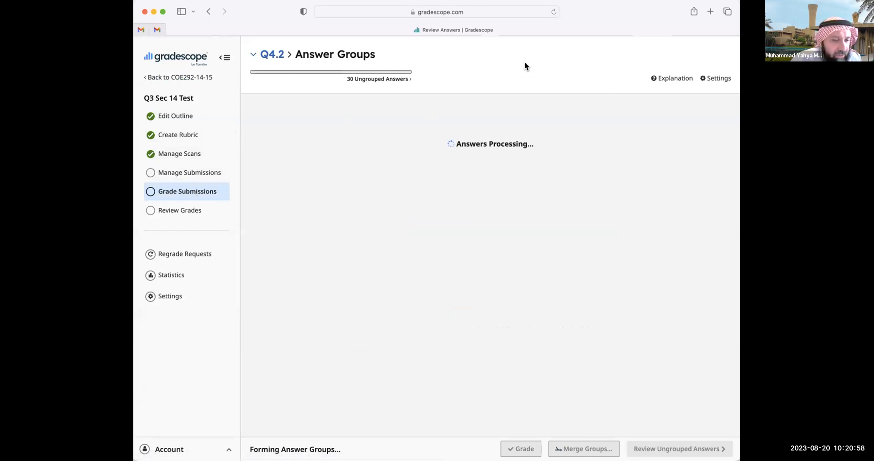
{"action": "left_click", "coordinate": [191, 187]}
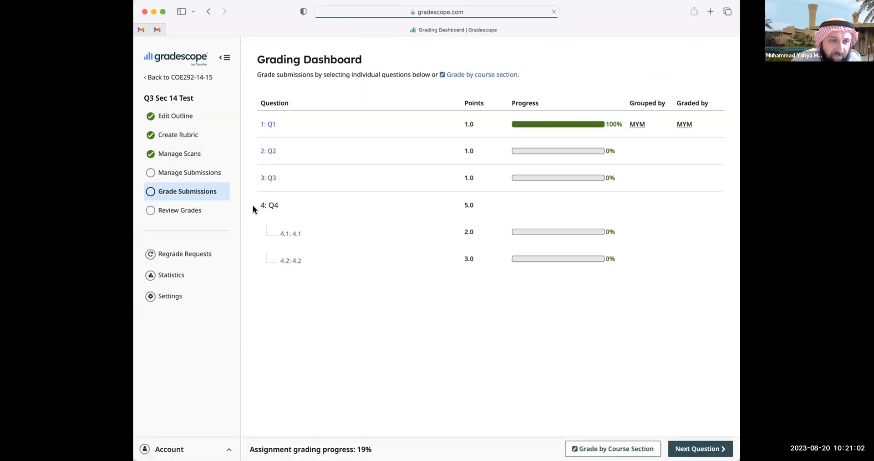
Open question 4.1's answer groups, confirm all three of them, and go on to its ungrouped answers
{"action": "left_click", "coordinate": [287, 235]}
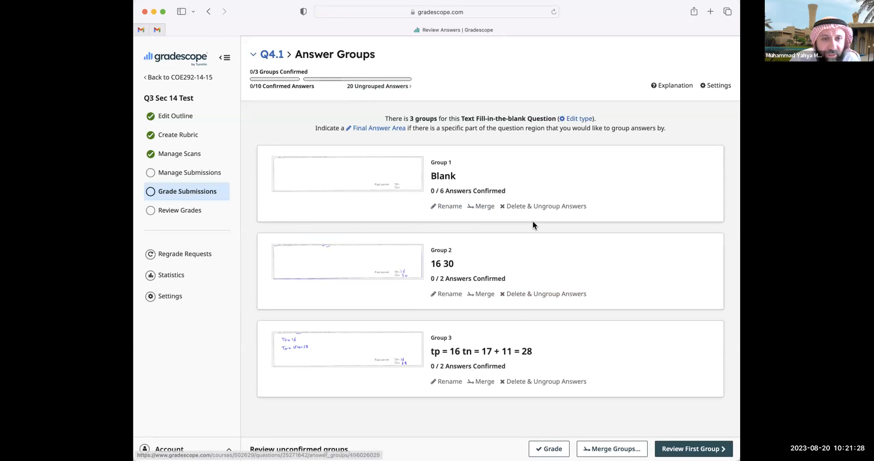
{"action": "left_click", "coordinate": [354, 176]}
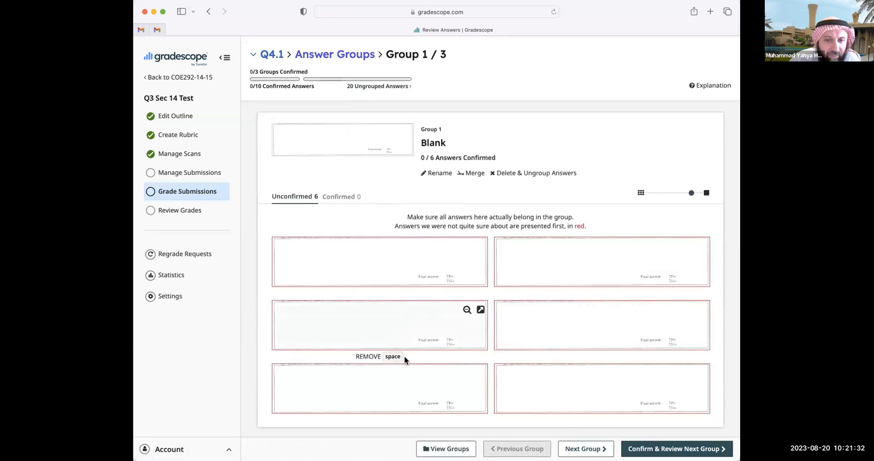
{"action": "left_click", "coordinate": [663, 449]}
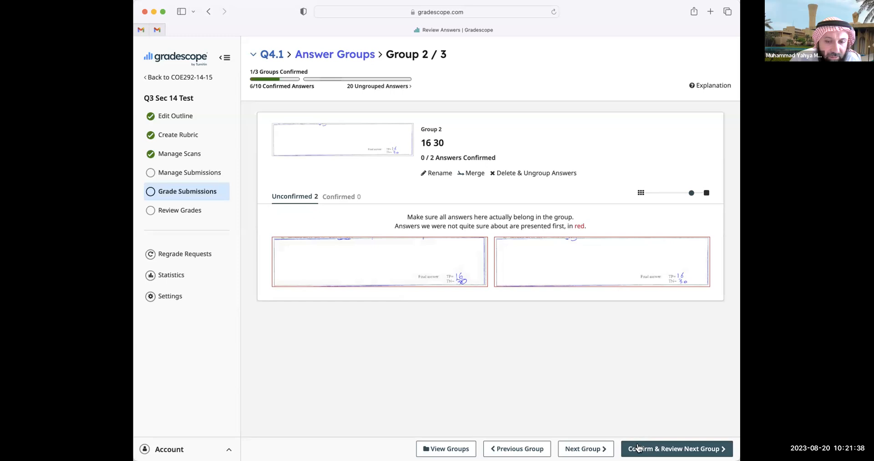
{"action": "left_click", "coordinate": [677, 448]}
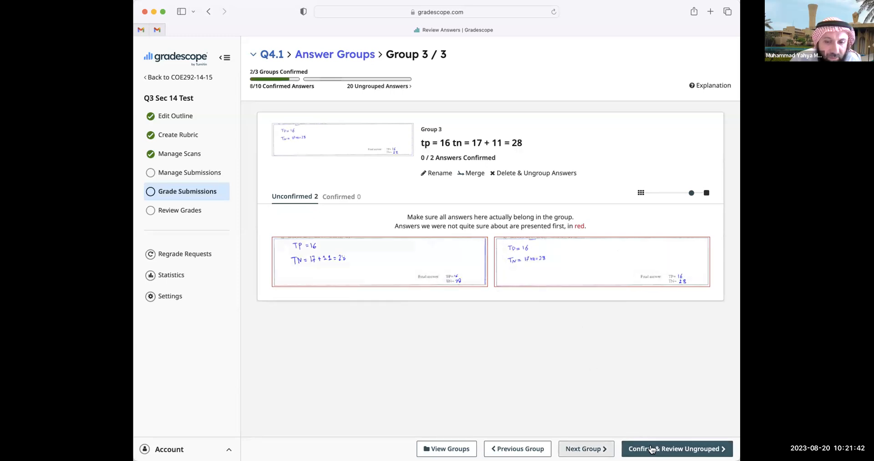
{"action": "left_click", "coordinate": [677, 448]}
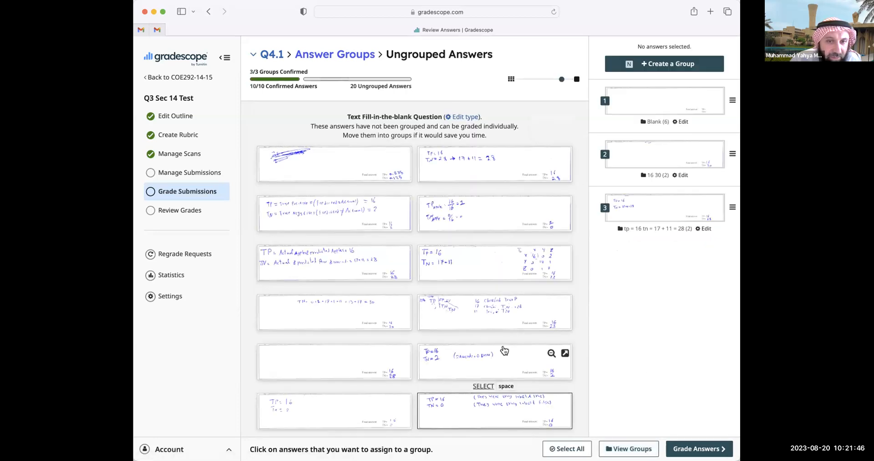
Select eleven of question 4.1's ungrouped answers for assignment to an answer group
{"action": "left_click", "coordinate": [495, 162]}
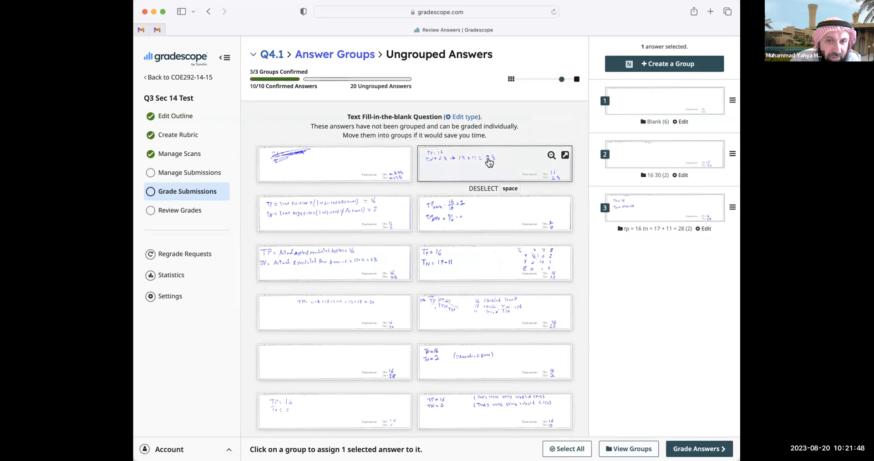
{"action": "left_click", "coordinate": [547, 266]}
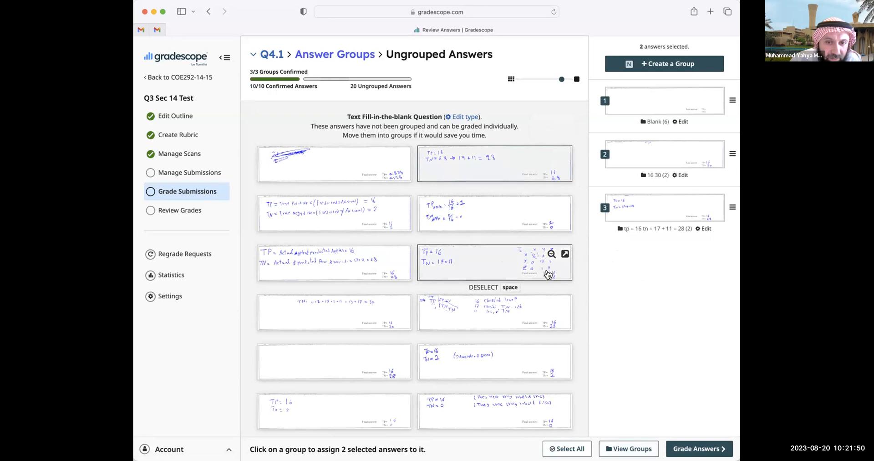
{"action": "left_click", "coordinate": [532, 317]}
{"action": "scroll", "coordinate": [500, 336], "scroll_direction": "down", "scroll_amount": 3}
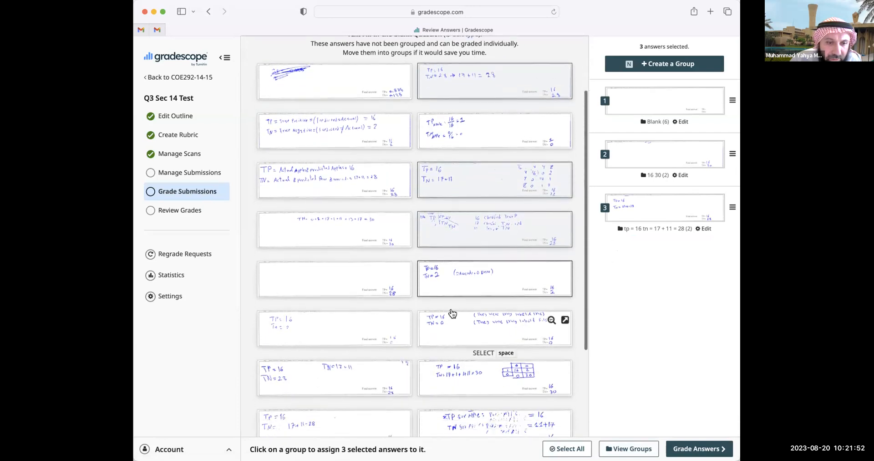
{"action": "left_click", "coordinate": [380, 290]}
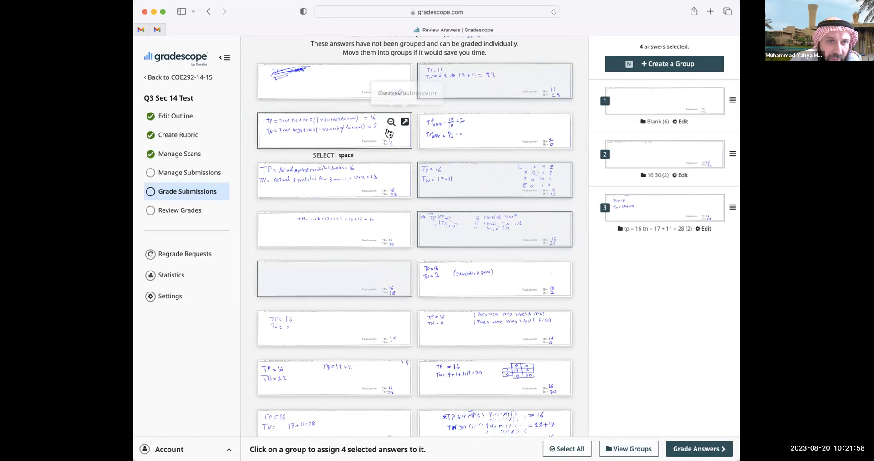
{"action": "left_click", "coordinate": [387, 185]}
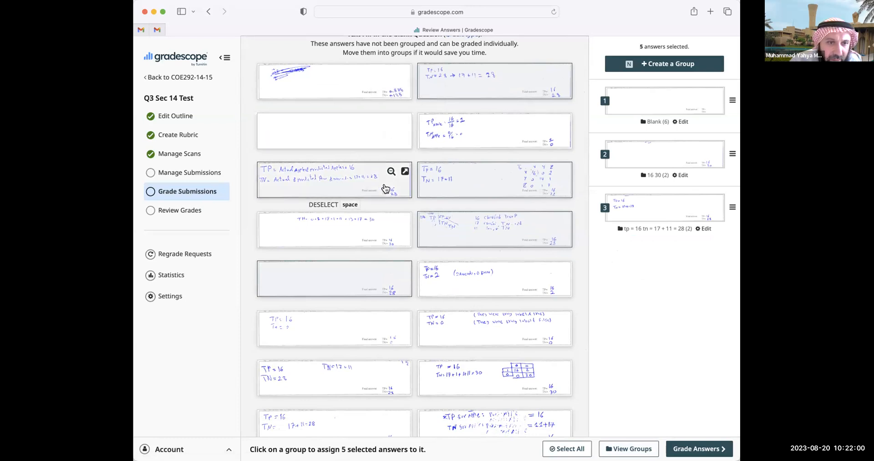
{"action": "left_click", "coordinate": [387, 233]}
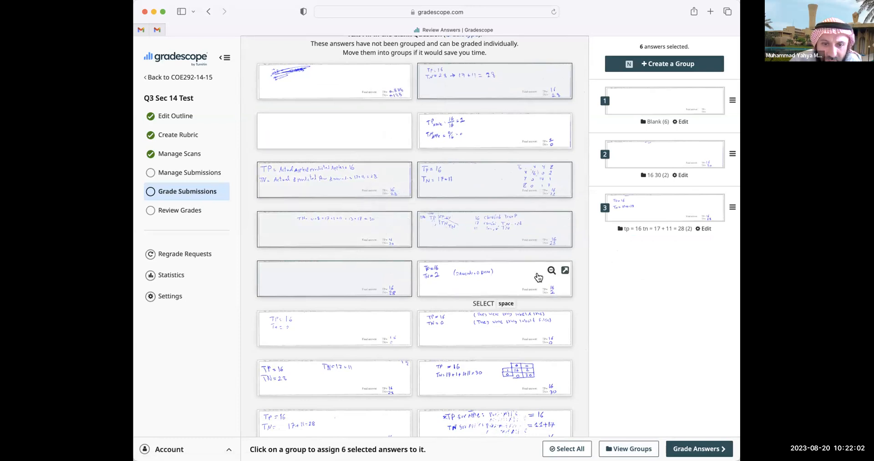
{"action": "left_click", "coordinate": [538, 277]}
{"action": "left_click", "coordinate": [531, 335]}
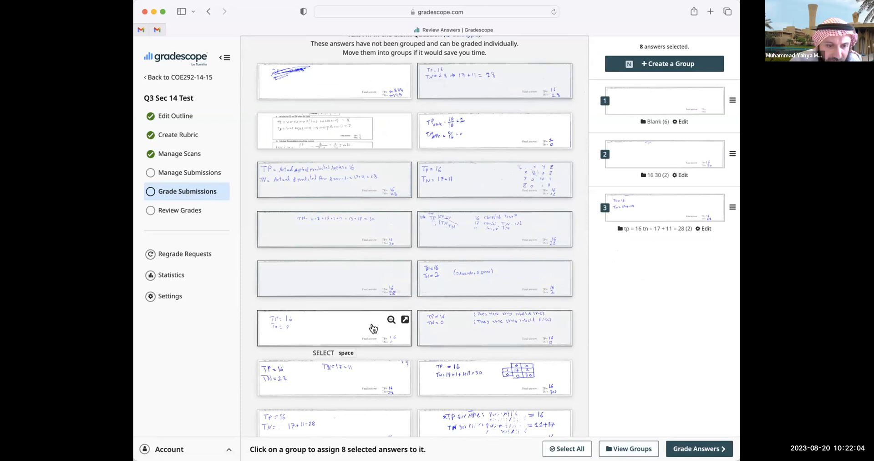
{"action": "left_click", "coordinate": [373, 328]}
{"action": "left_click", "coordinate": [378, 380]}
{"action": "left_click", "coordinate": [523, 388]}
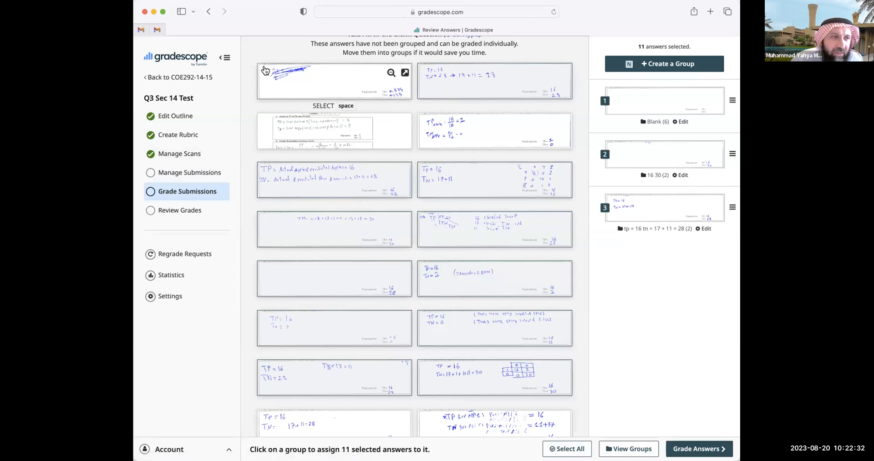
Leave question 4.1 for the course list and open the Final Exam assignment in COE292-Common
{"action": "left_click", "coordinate": [184, 61]}
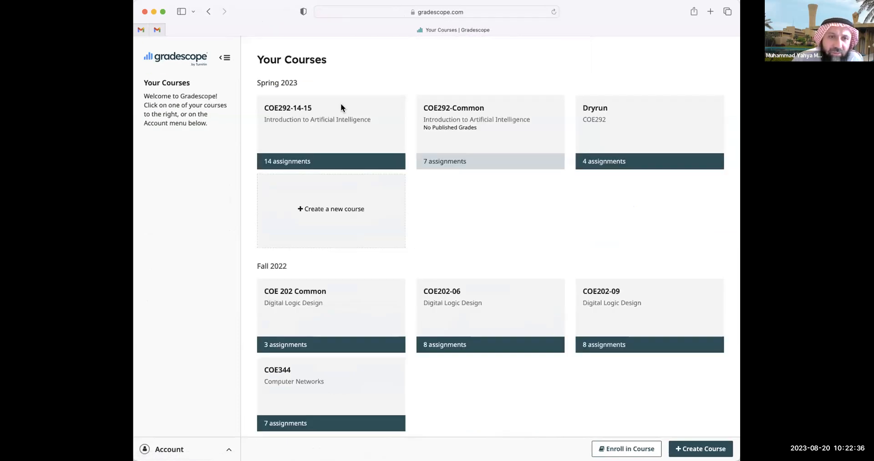
{"action": "left_click", "coordinate": [452, 109]}
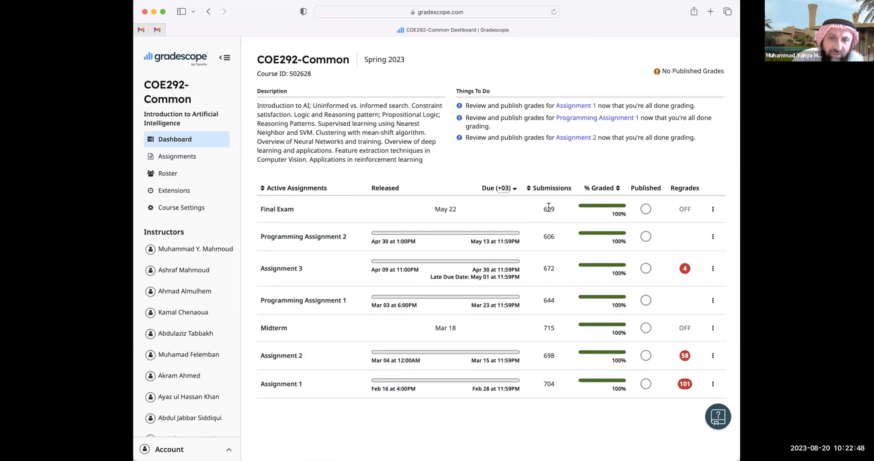
{"action": "left_click", "coordinate": [282, 210]}
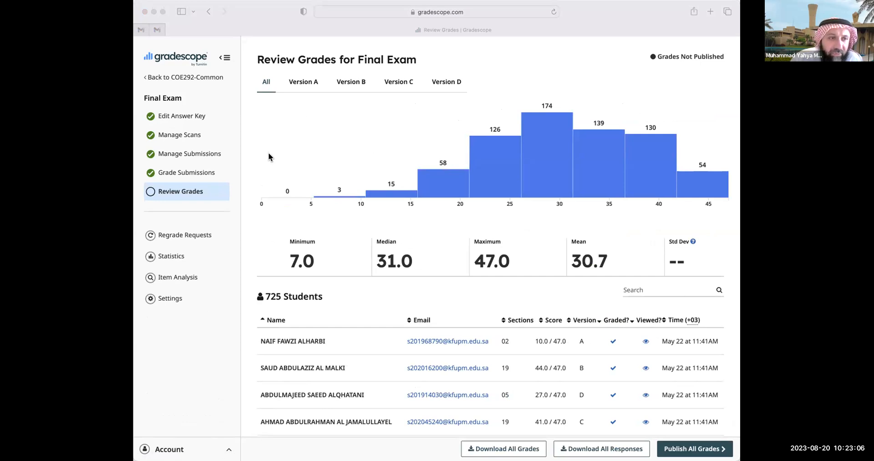
Open the Final Exam's bubble sheet answer key and compare the keys of Version A and Version B
{"action": "left_click", "coordinate": [166, 116]}
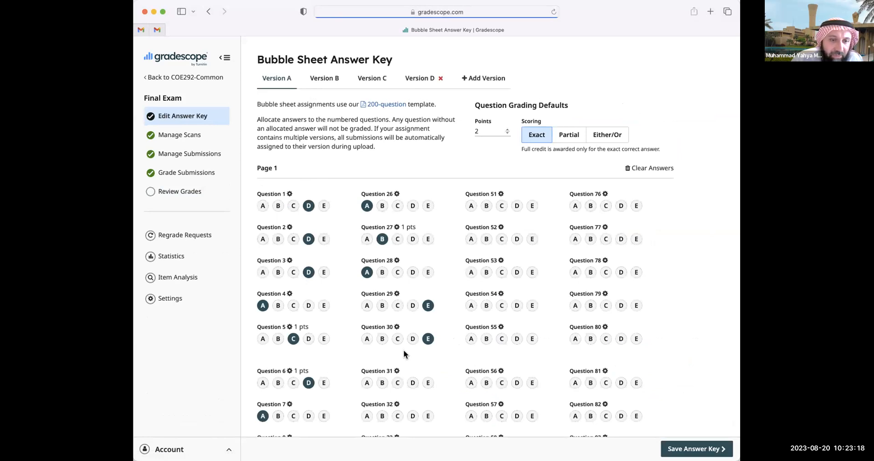
{"action": "scroll", "coordinate": [403, 348], "scroll_direction": "down", "scroll_amount": 3}
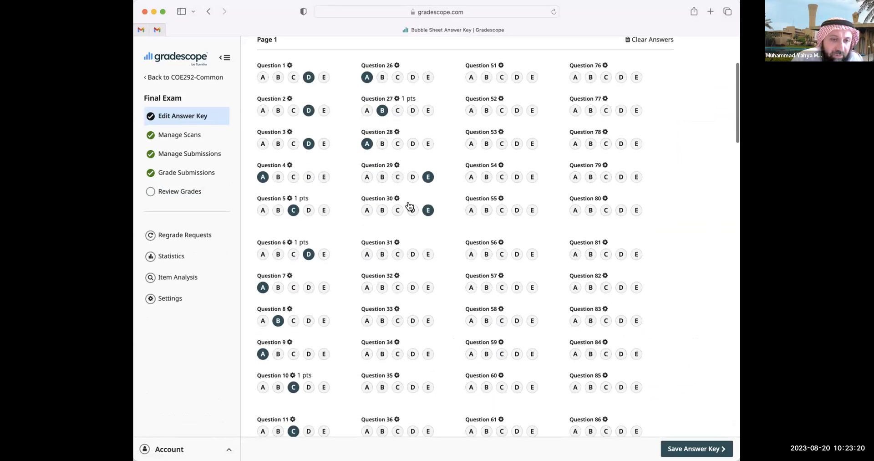
{"action": "scroll", "coordinate": [365, 234], "scroll_direction": "up", "scroll_amount": 5}
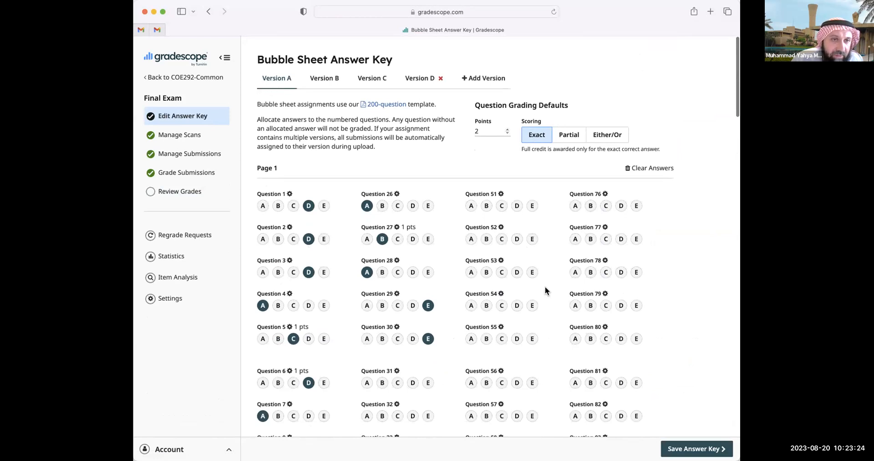
{"action": "left_click", "coordinate": [326, 76]}
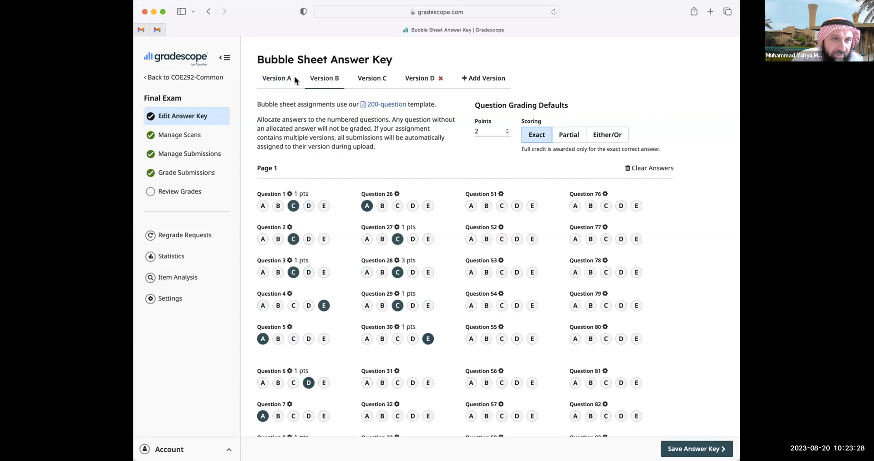
{"action": "left_click", "coordinate": [276, 78]}
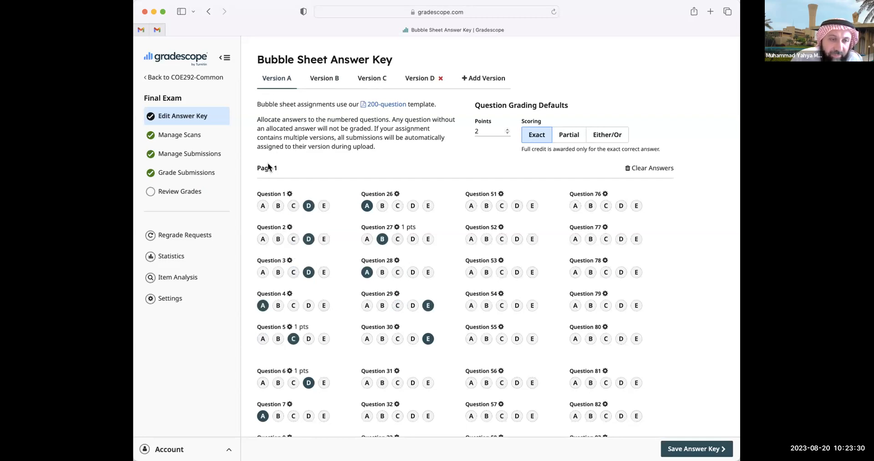
Examine the points and scoring overrides available for Question 1 of Version A, and close them without changes
{"action": "left_click", "coordinate": [287, 195]}
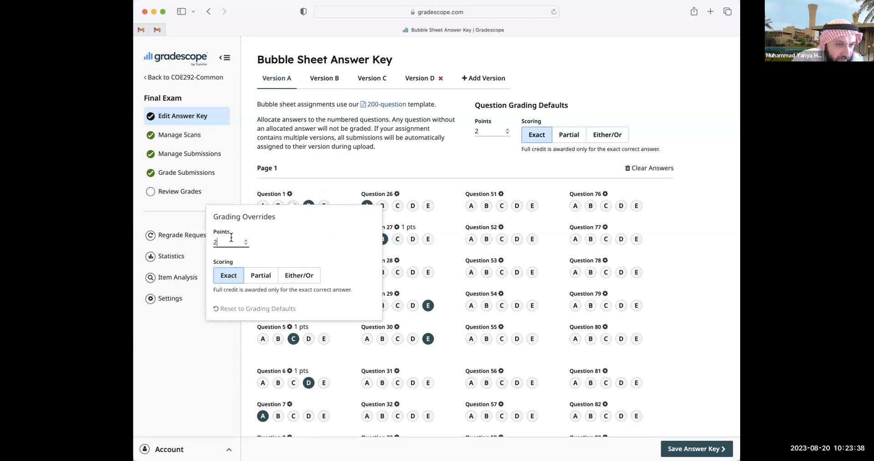
{"action": "left_click", "coordinate": [296, 163]}
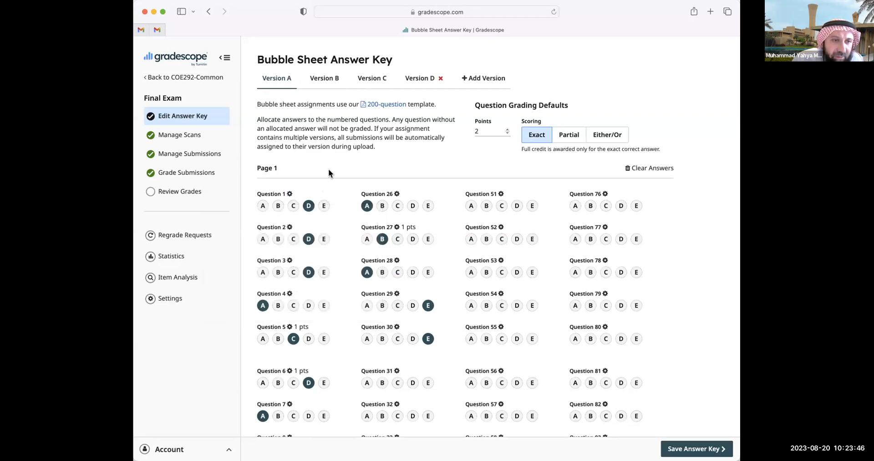
{"action": "left_click", "coordinate": [289, 195]}
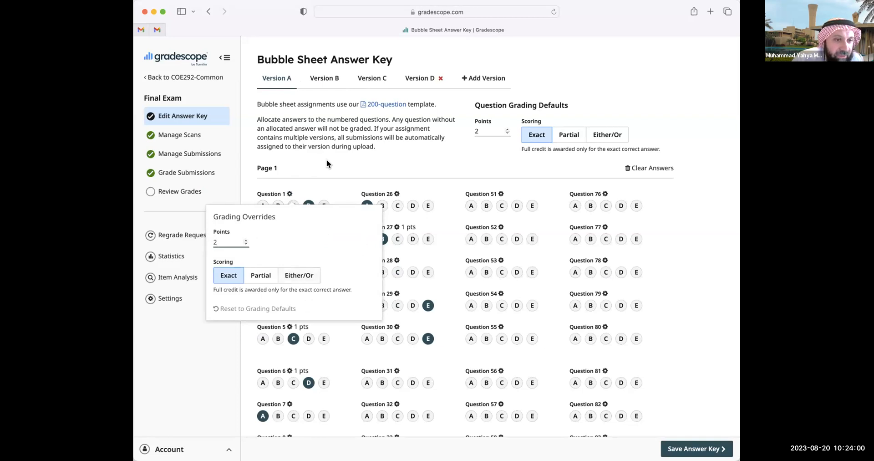
{"action": "left_click", "coordinate": [296, 185]}
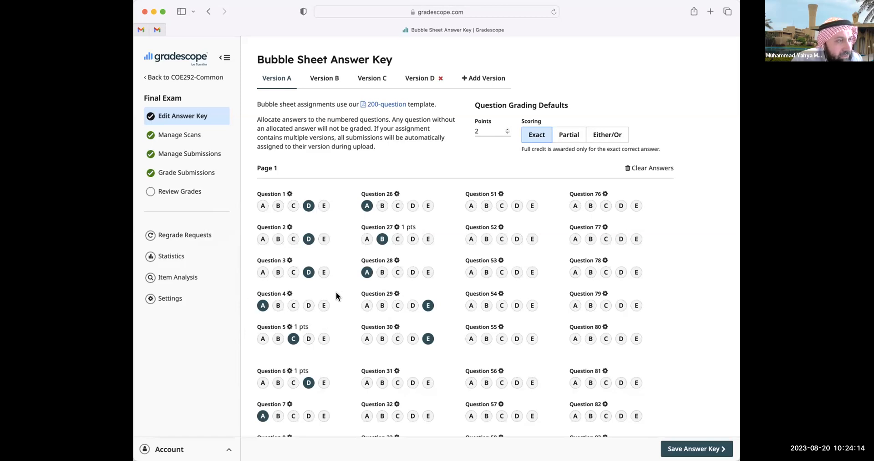
{"action": "scroll", "coordinate": [427, 296], "scroll_direction": "down", "scroll_amount": 2}
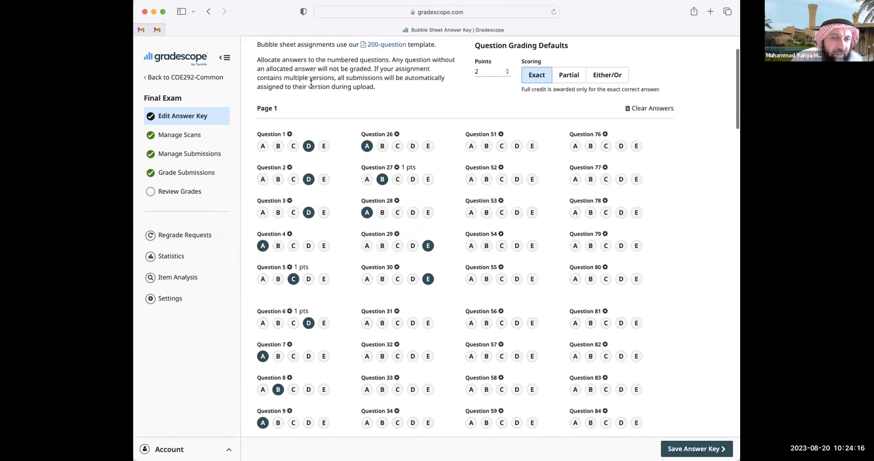
{"action": "scroll", "coordinate": [408, 129], "scroll_direction": "up", "scroll_amount": 3}
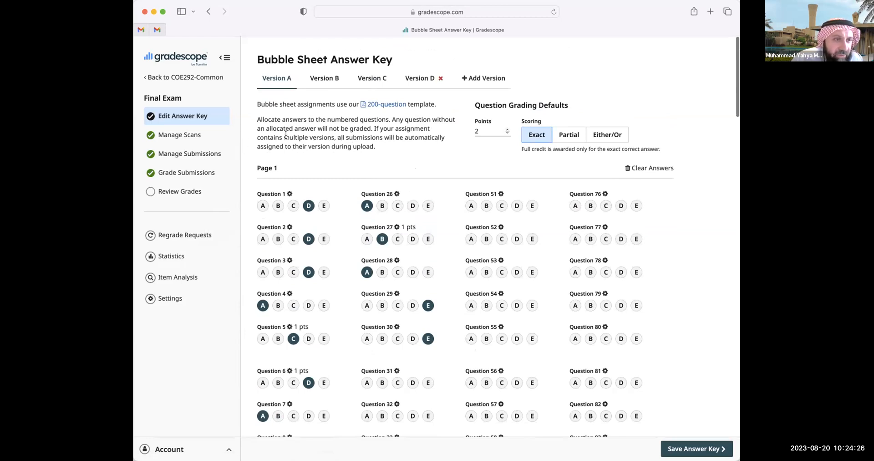
Open the Final Exam's statistics and examine Version A's per-question mean scores and CLO tags down to Question 30
{"action": "left_click", "coordinate": [172, 256]}
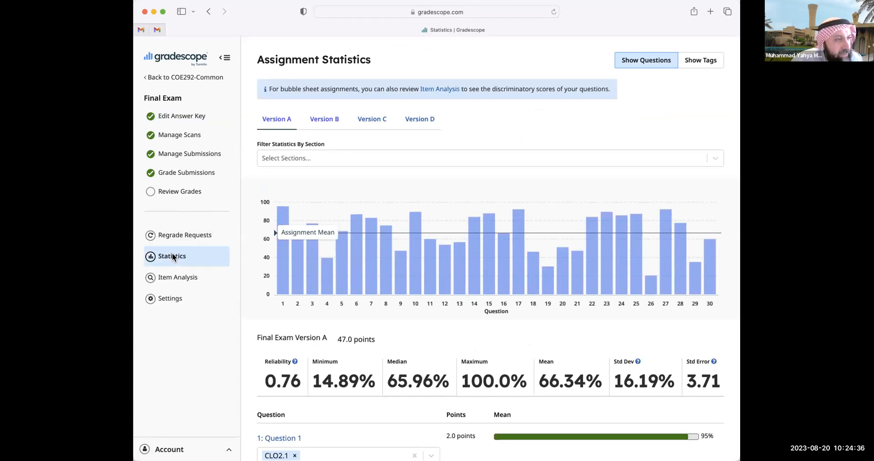
{"action": "scroll", "coordinate": [366, 213], "scroll_direction": "down", "scroll_amount": 3}
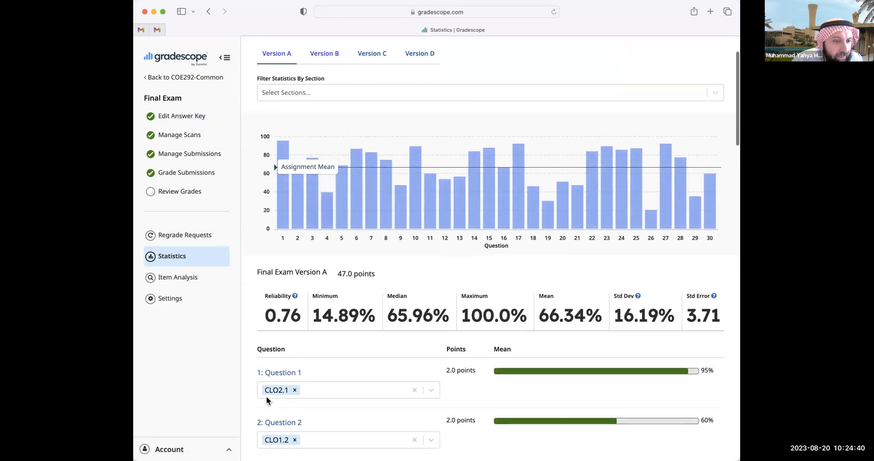
{"action": "scroll", "coordinate": [299, 392], "scroll_direction": "down", "scroll_amount": 4}
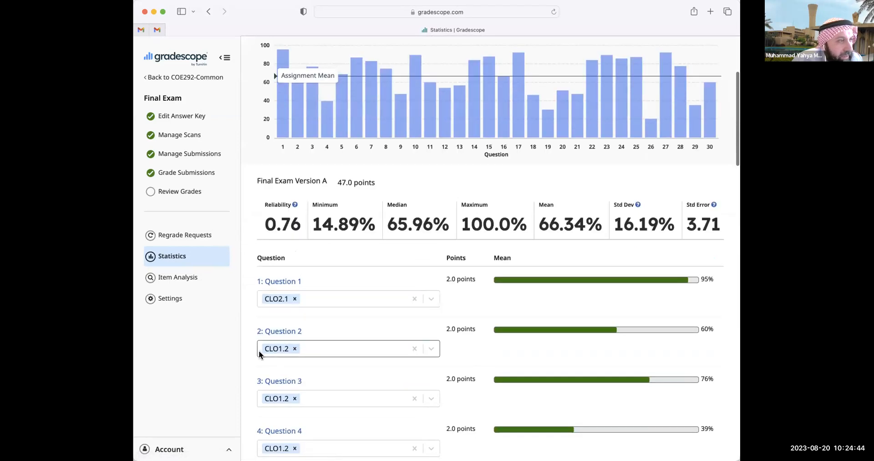
{"action": "scroll", "coordinate": [307, 350], "scroll_direction": "down", "scroll_amount": 5}
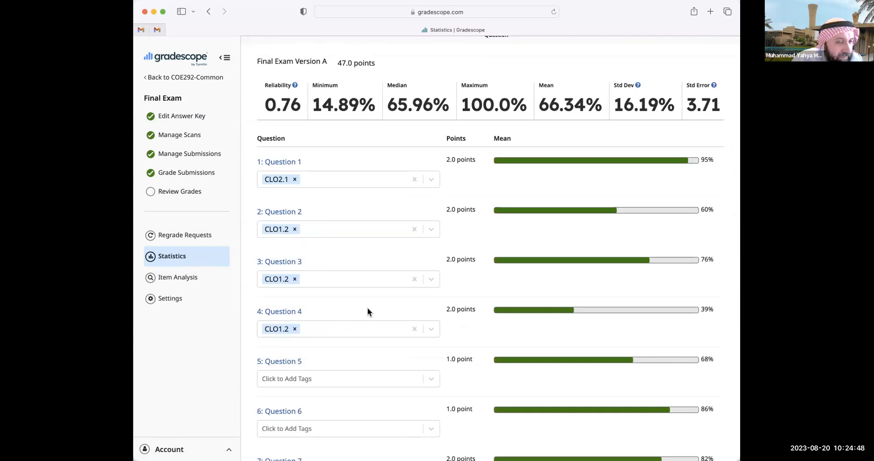
{"action": "scroll", "coordinate": [389, 294], "scroll_direction": "down", "scroll_amount": 12}
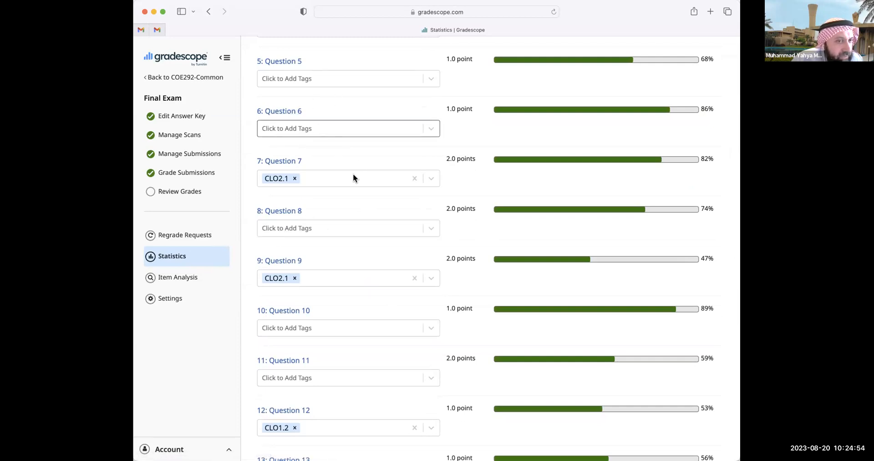
{"action": "scroll", "coordinate": [358, 191], "scroll_direction": "down", "scroll_amount": 1}
{"action": "scroll", "coordinate": [360, 202], "scroll_direction": "down", "scroll_amount": 10}
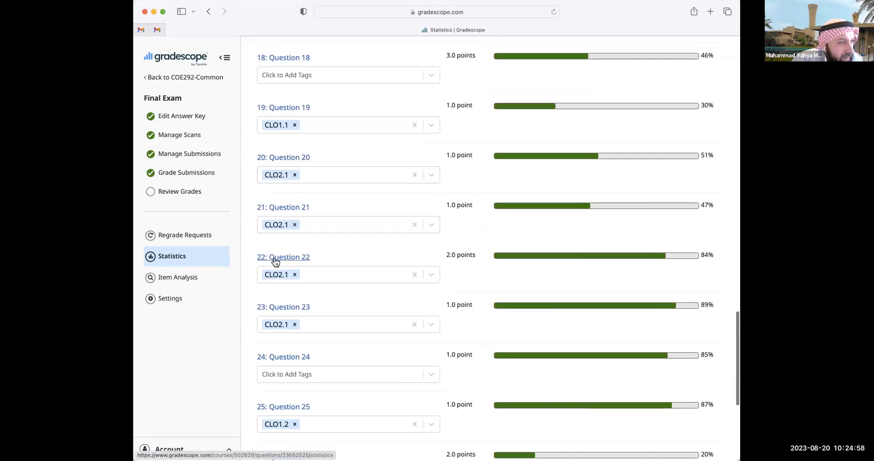
{"action": "scroll", "coordinate": [274, 327], "scroll_direction": "down", "scroll_amount": 4}
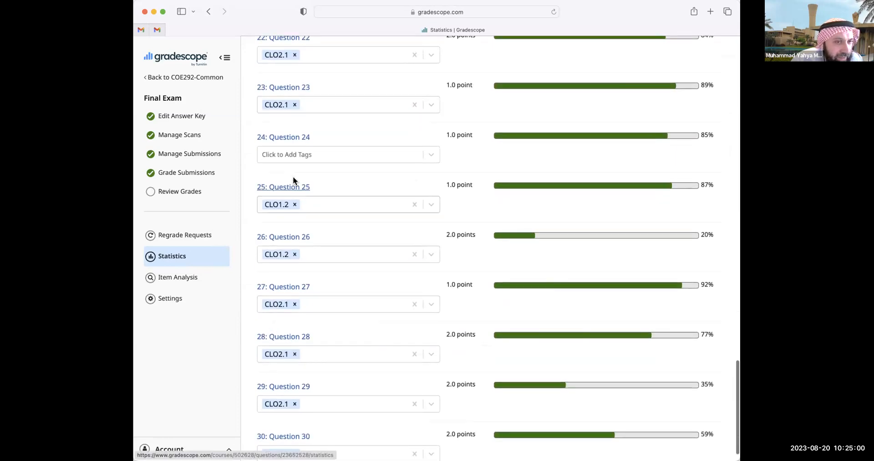
Create a new tag named "test" on Question 24 of Version A
{"action": "left_click", "coordinate": [283, 154]}
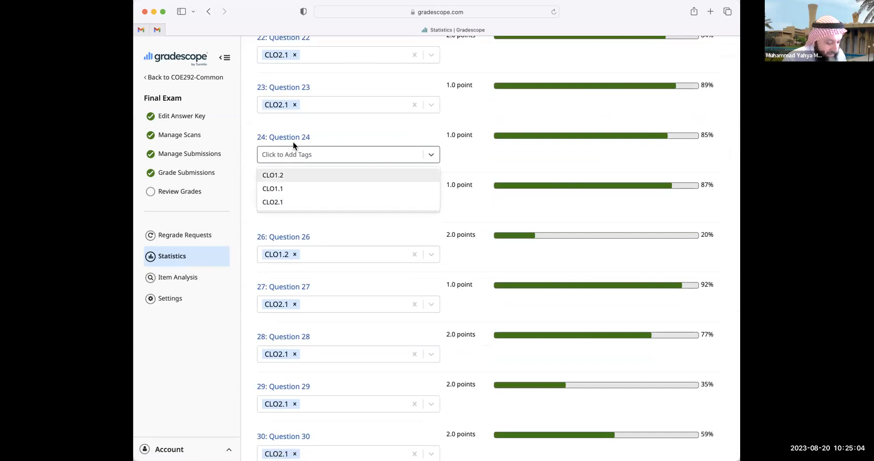
{"action": "type", "text": "test"}
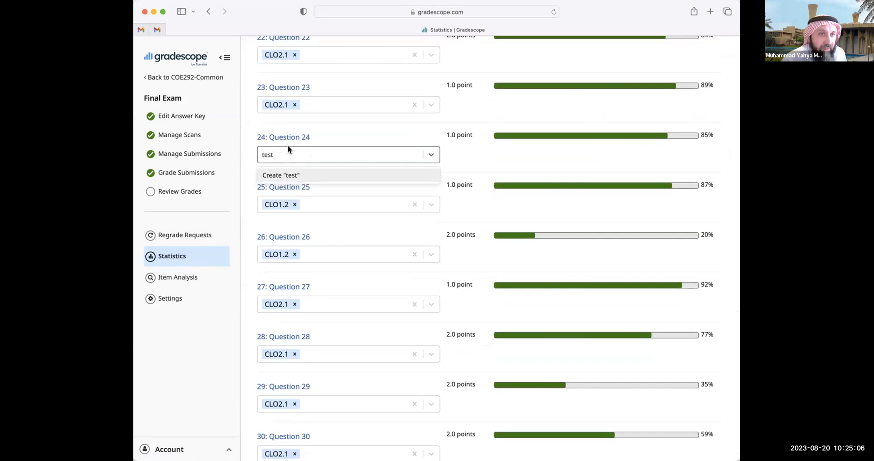
{"action": "left_click", "coordinate": [290, 175]}
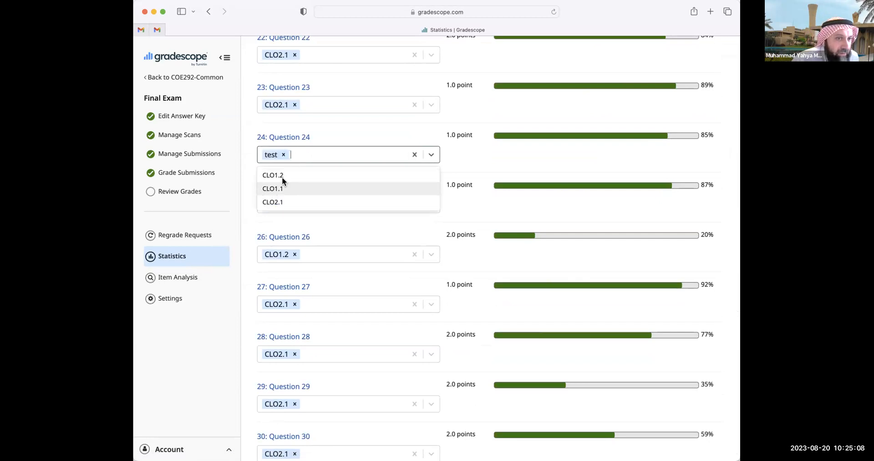
{"action": "left_click", "coordinate": [304, 153]}
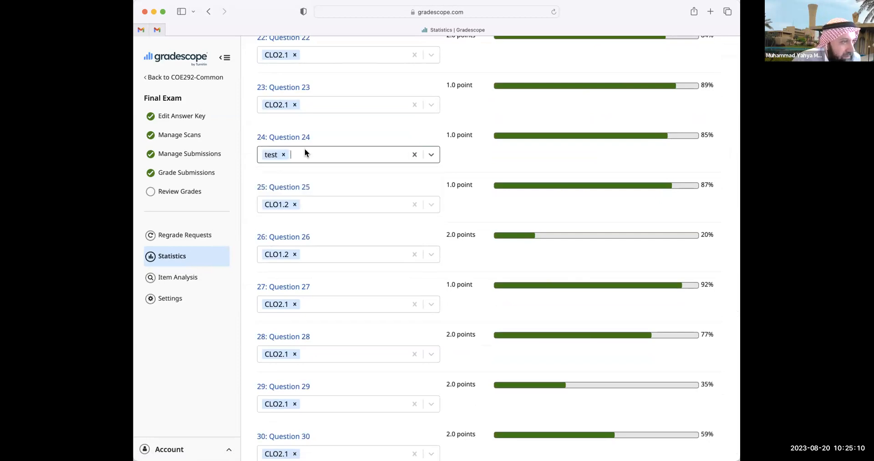
Check the tag choices offered for Question 18, and remove the "test" tag from Question 24
{"action": "scroll", "coordinate": [286, 354], "scroll_direction": "up", "scroll_amount": 10}
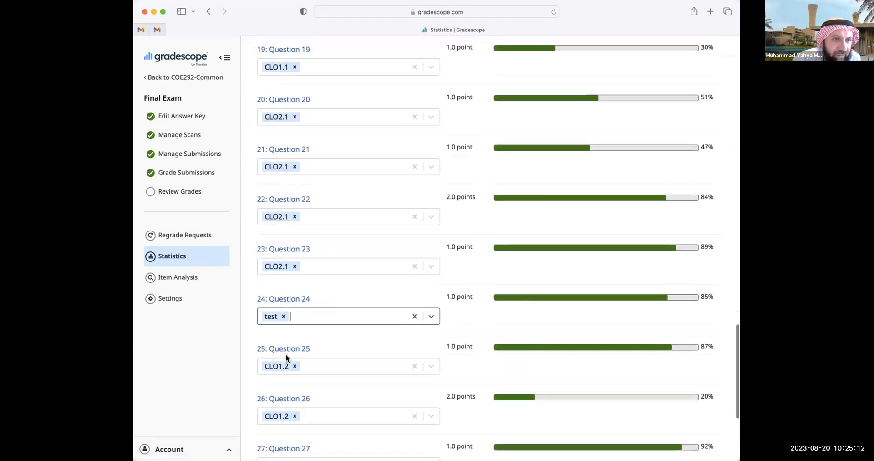
{"action": "left_click", "coordinate": [281, 210]}
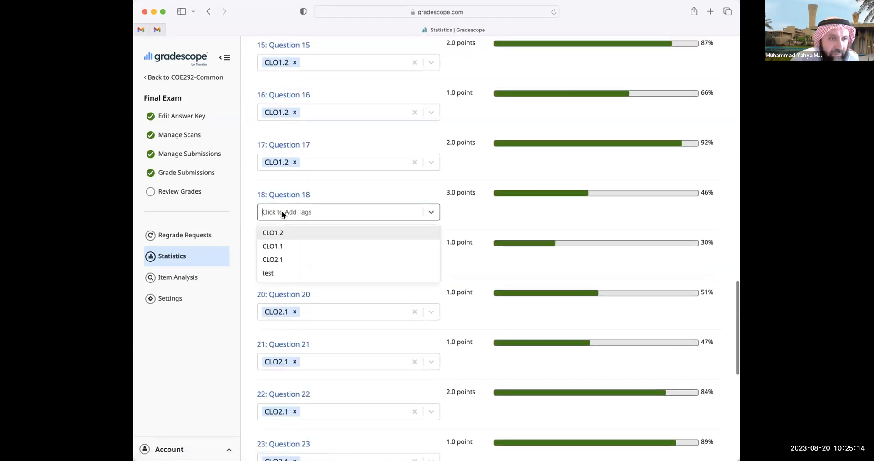
{"action": "left_click", "coordinate": [343, 326]}
{"action": "scroll", "coordinate": [343, 326], "scroll_direction": "down", "scroll_amount": 5}
{"action": "left_click", "coordinate": [283, 313]}
Review Version A's statistics from the summary chart down to Question 30, and return to the summary
{"action": "scroll", "coordinate": [338, 196], "scroll_direction": "up", "scroll_amount": 20}
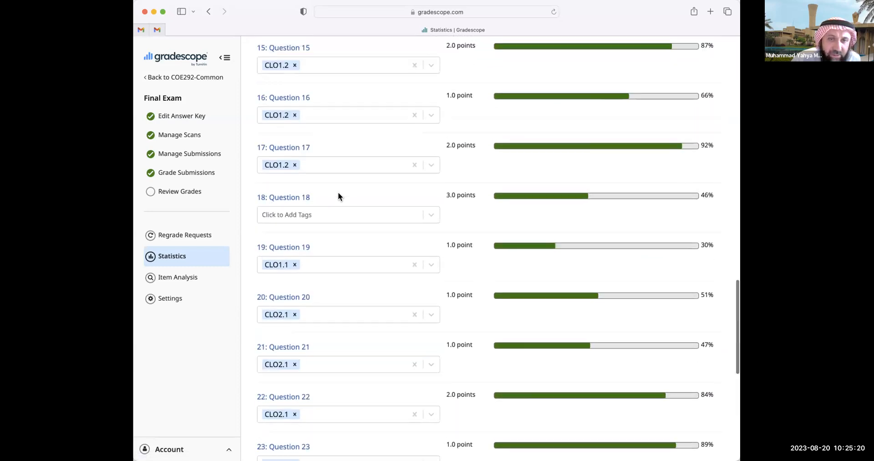
{"action": "scroll", "coordinate": [692, 127], "scroll_direction": "up", "scroll_amount": 6}
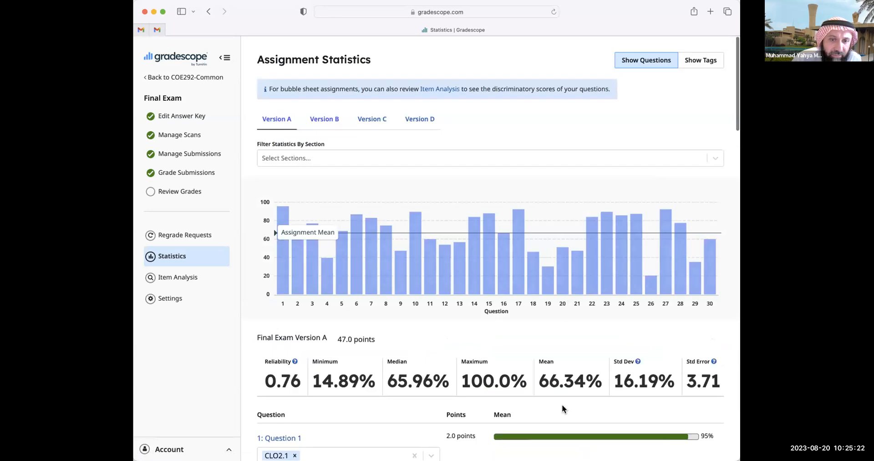
{"action": "scroll", "coordinate": [565, 430], "scroll_direction": "down", "scroll_amount": 6}
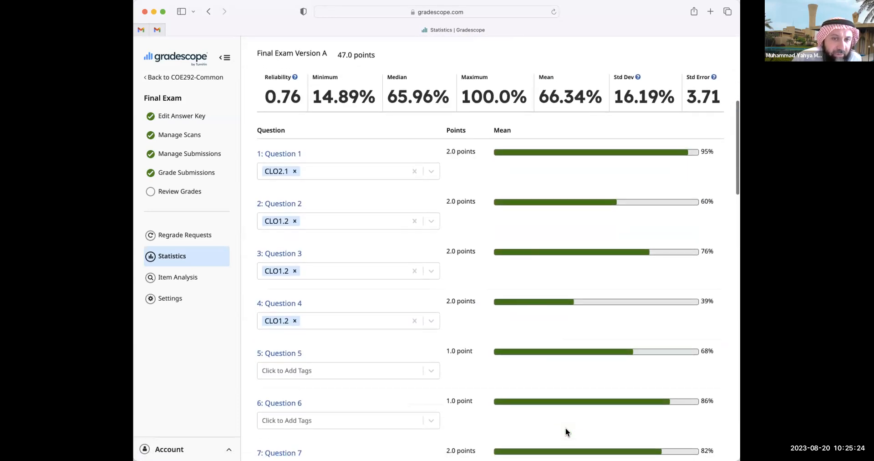
{"action": "scroll", "coordinate": [566, 428], "scroll_direction": "down", "scroll_amount": 20}
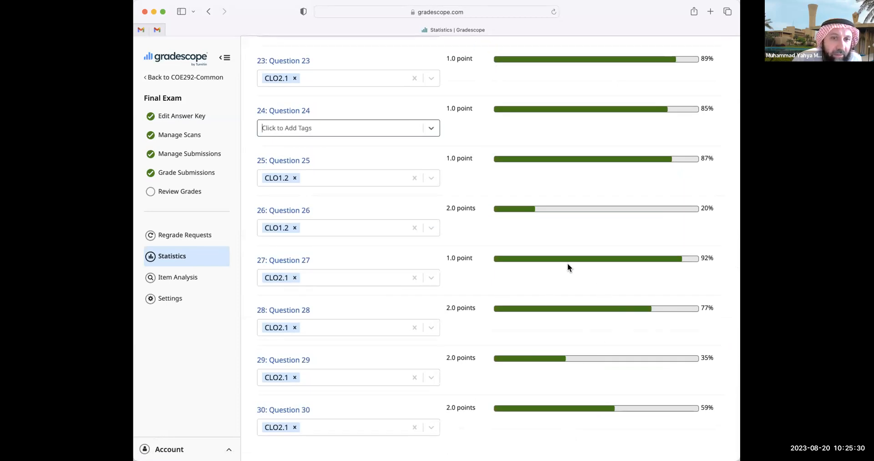
{"action": "scroll", "coordinate": [567, 263], "scroll_direction": "up", "scroll_amount": 20}
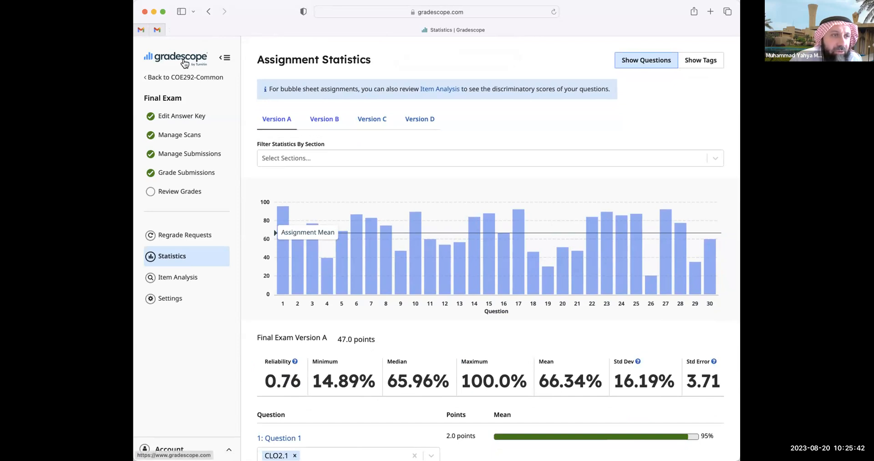
Leave the Final Exam for the course list and open the COE292-14-15 course
{"action": "left_click", "coordinate": [177, 77]}
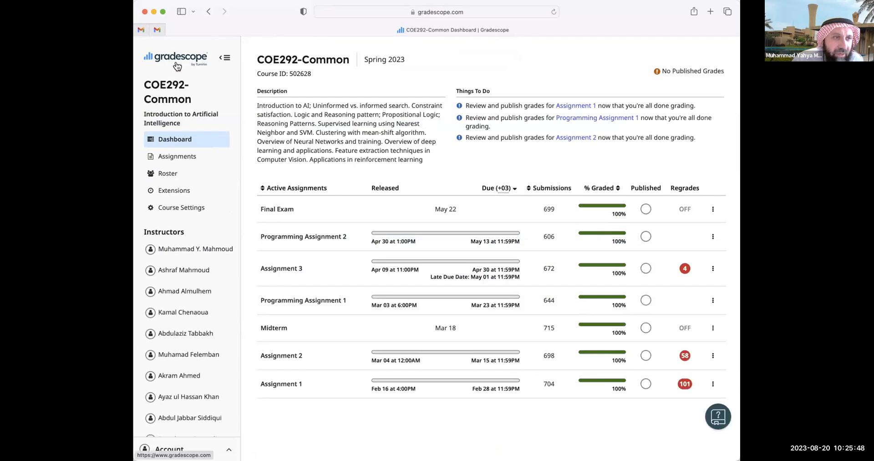
{"action": "left_click", "coordinate": [169, 86]}
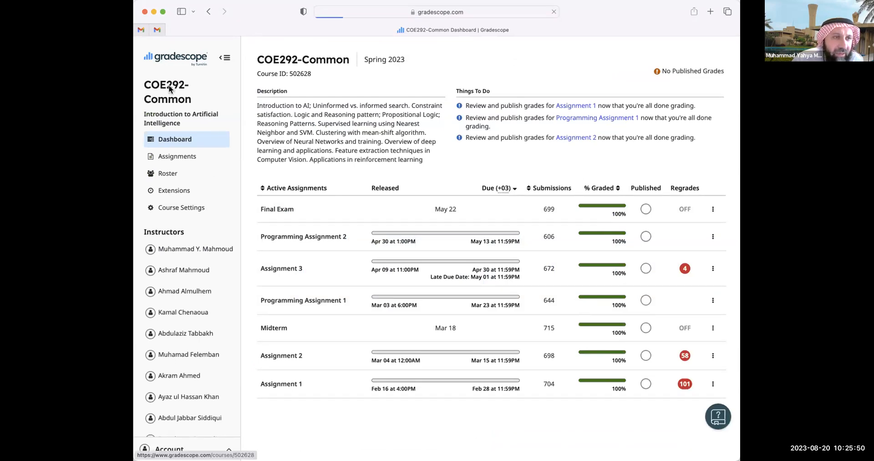
{"action": "left_click", "coordinate": [182, 59]}
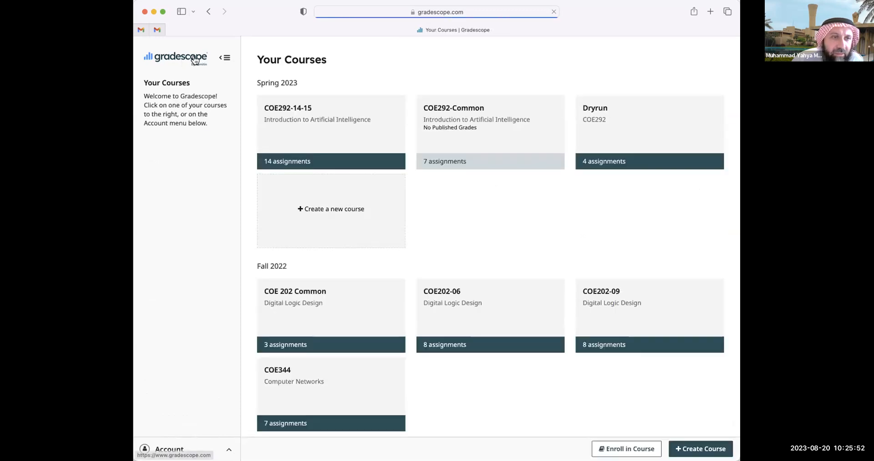
{"action": "left_click", "coordinate": [295, 119]}
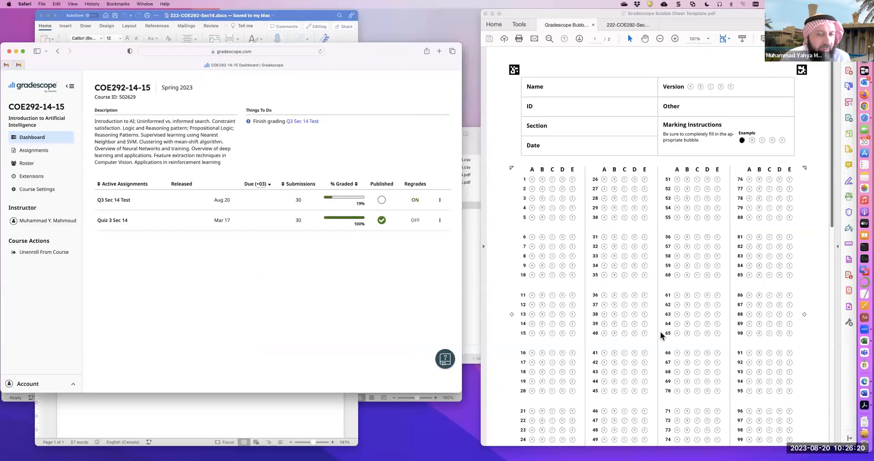
Look over the first page of the Gradescope Bubble Sheet Template PDF
{"action": "scroll", "coordinate": [689, 315], "scroll_direction": "down", "scroll_amount": 5}
{"action": "scroll", "coordinate": [690, 315], "scroll_direction": "up", "scroll_amount": 5}
{"action": "scroll", "coordinate": [689, 315], "scroll_direction": "up", "scroll_amount": 1}
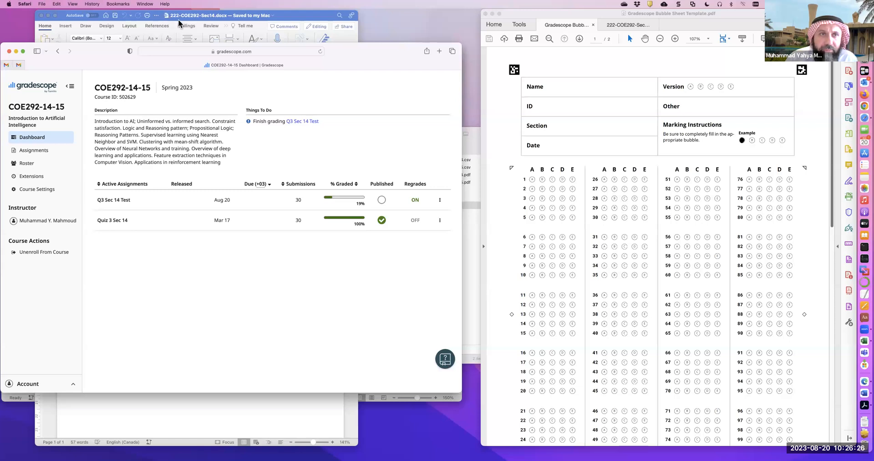
View the 222-COE292-Sec14.docx mail merge template in Word, and examine the ClassWork sheet's score and total columns in Excel
{"action": "left_click", "coordinate": [66, 17]}
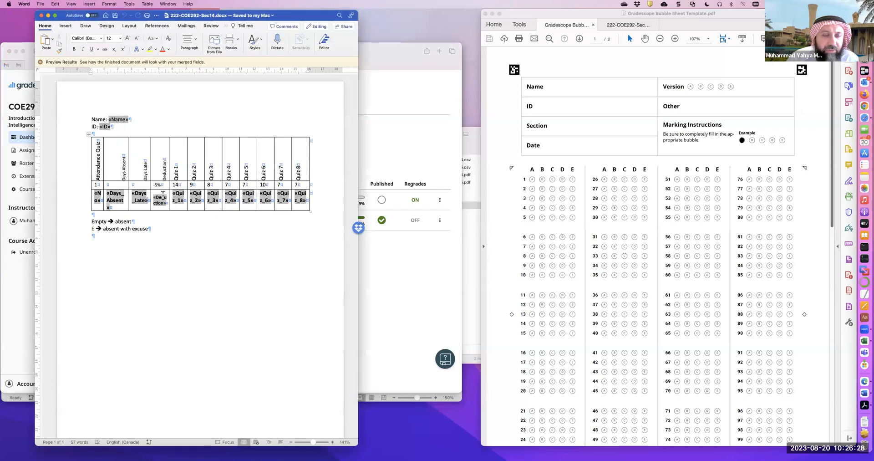
{"action": "left_click", "coordinate": [864, 340]}
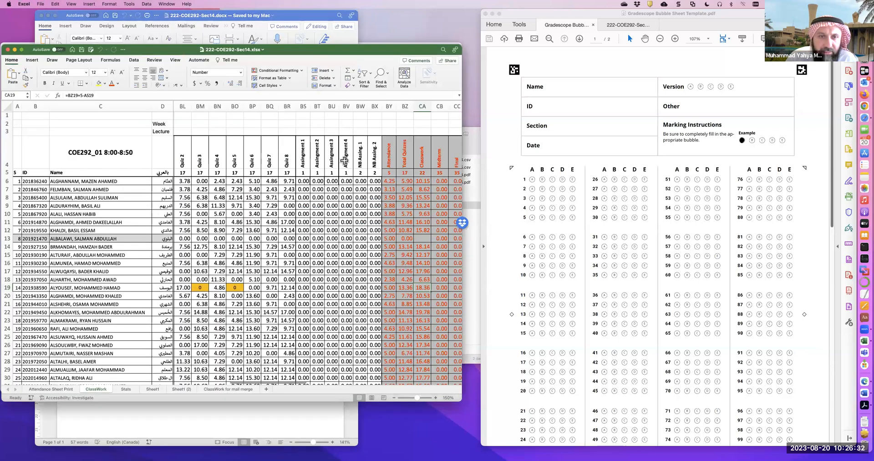
{"action": "scroll", "coordinate": [345, 160], "scroll_direction": "left", "scroll_amount": 5}
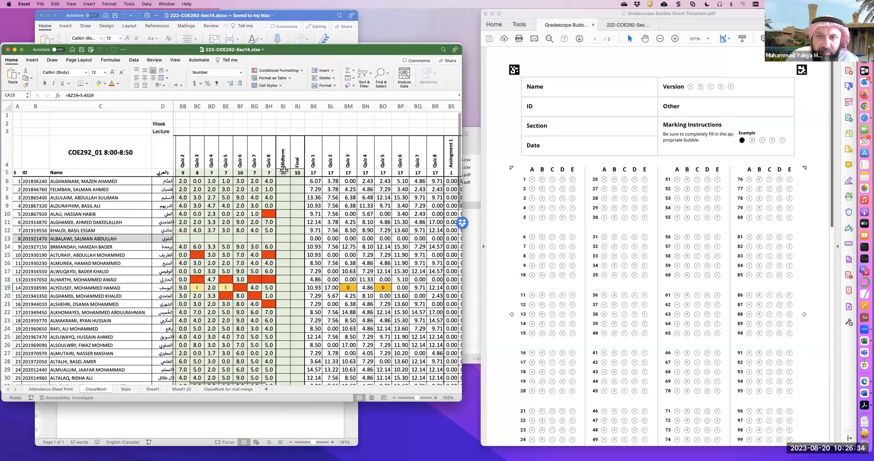
{"action": "scroll", "coordinate": [283, 170], "scroll_direction": "right", "scroll_amount": 10}
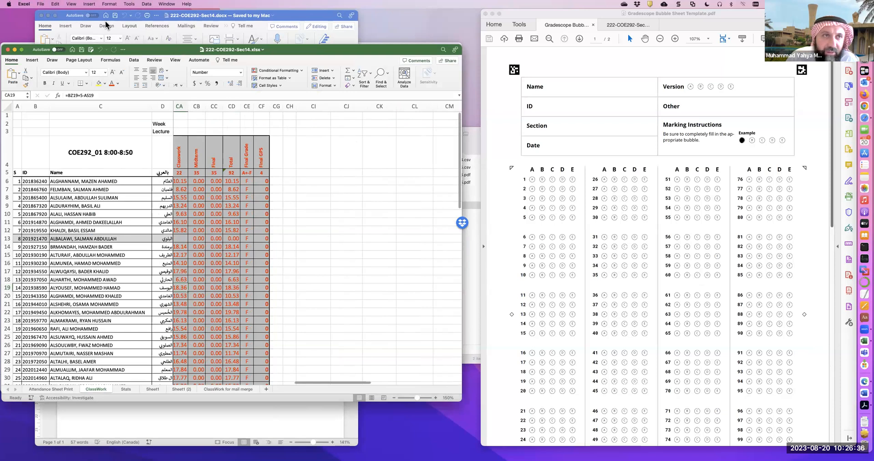
Compare the Word mail merge template with the per-student score pages in 222-COE292-Sec14Merged.pdf
{"action": "left_click", "coordinate": [63, 17]}
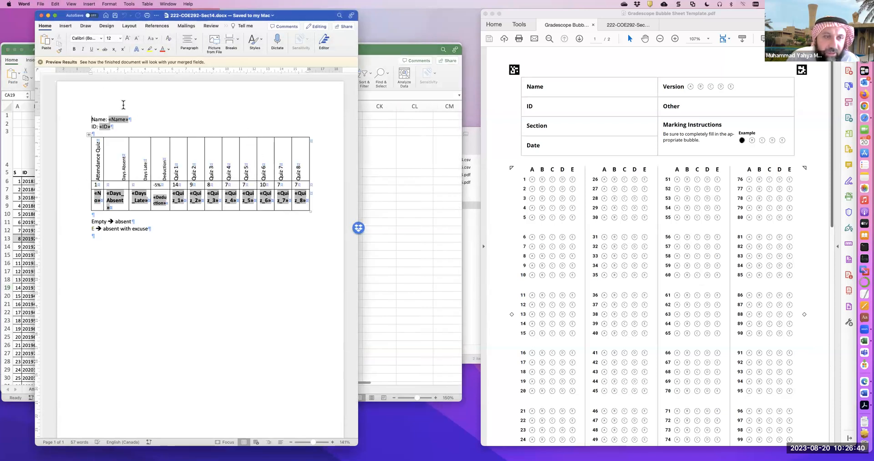
{"action": "left_click", "coordinate": [613, 24]}
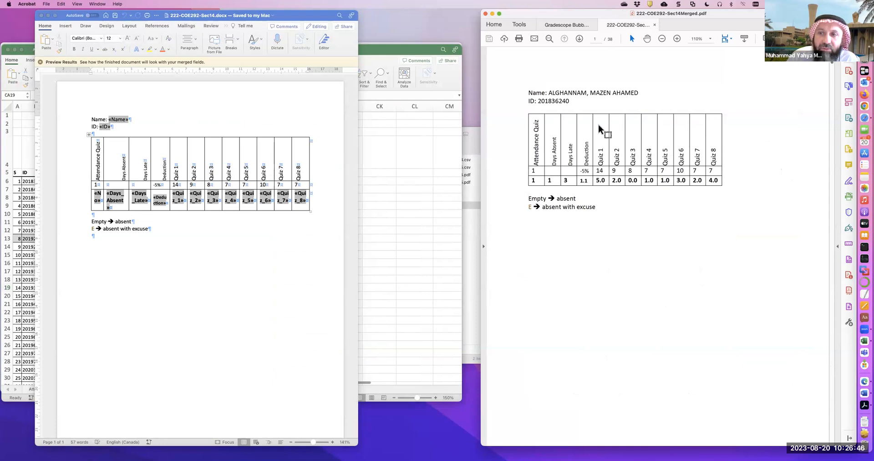
{"action": "scroll", "coordinate": [607, 223], "scroll_direction": "down", "scroll_amount": 5}
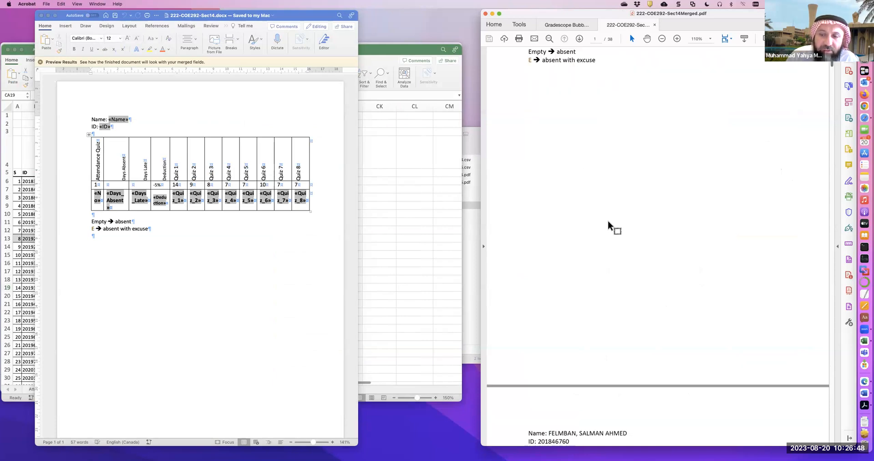
{"action": "scroll", "coordinate": [607, 223], "scroll_direction": "up", "scroll_amount": 5}
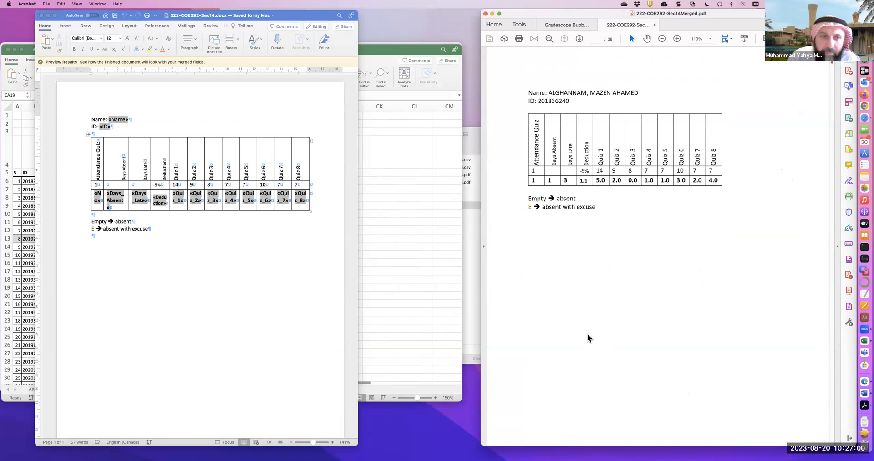
Switch back to Gradescope in Safari and open the Classwork assignment from the full COE292-14-15 assignment list
{"action": "key", "text": "super+Tab"}
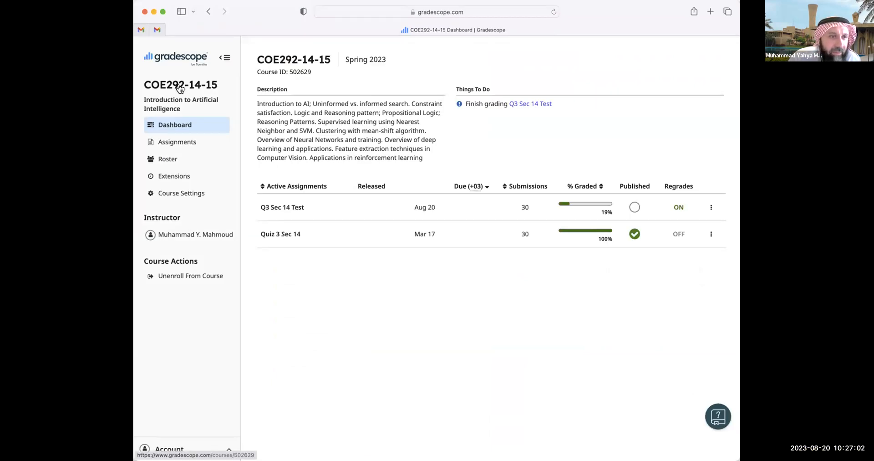
{"action": "left_click", "coordinate": [159, 144]}
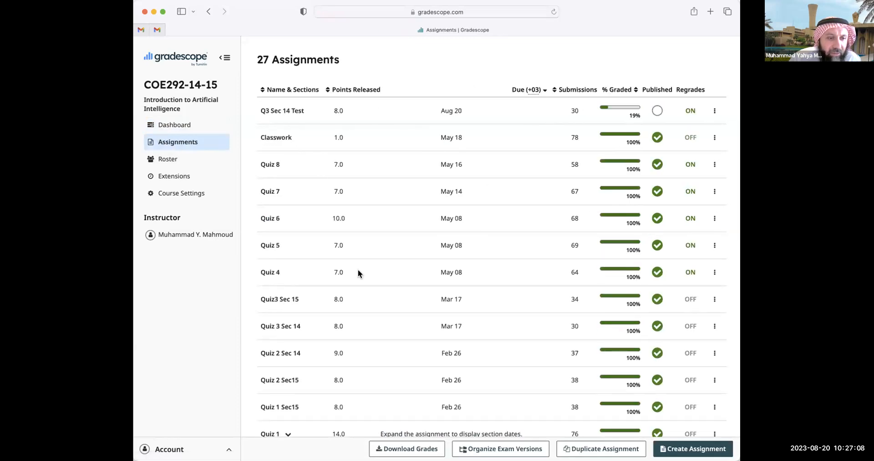
{"action": "scroll", "coordinate": [357, 273], "scroll_direction": "down", "scroll_amount": 3}
{"action": "scroll", "coordinate": [358, 273], "scroll_direction": "up", "scroll_amount": 3}
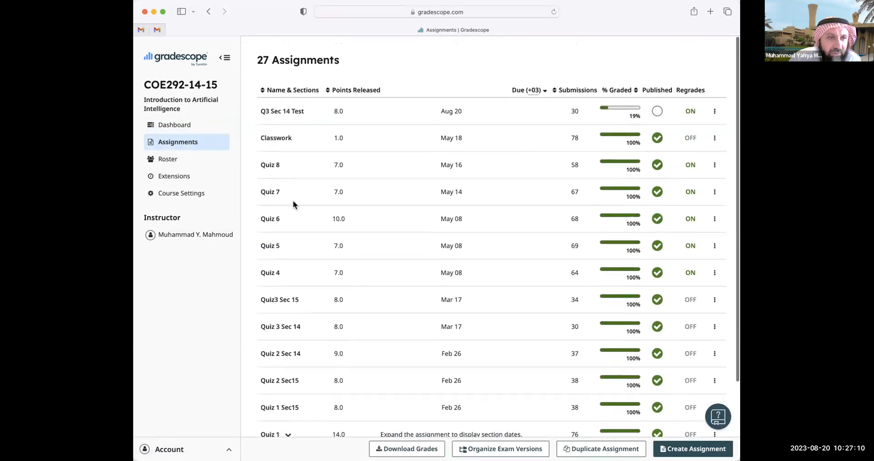
{"action": "left_click", "coordinate": [279, 138]}
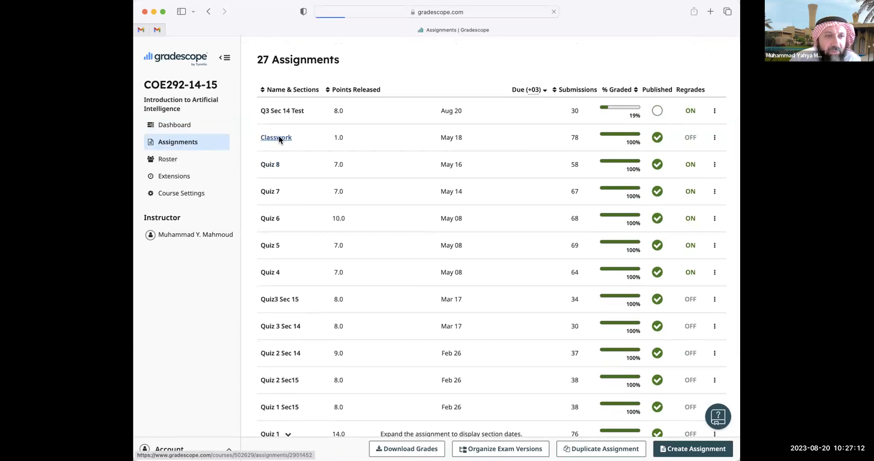
Review the Classwork assignment's outline, rubric, uploaded scans and grades
{"action": "left_click", "coordinate": [172, 116]}
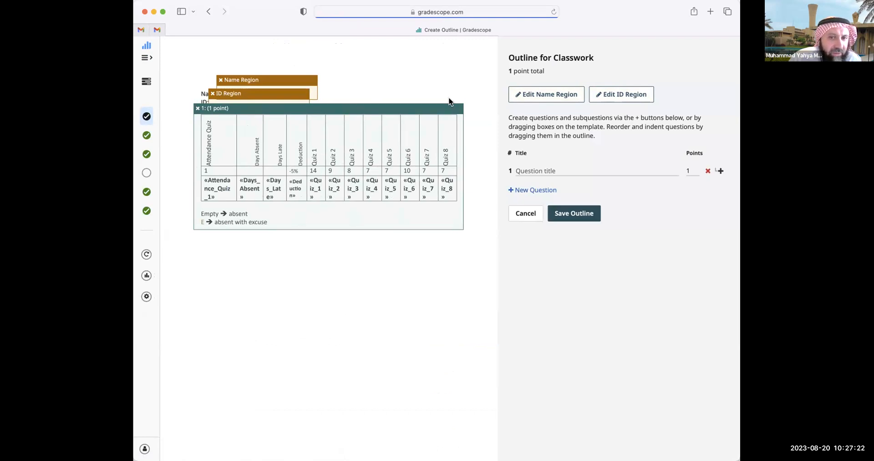
{"action": "left_click", "coordinate": [146, 135]}
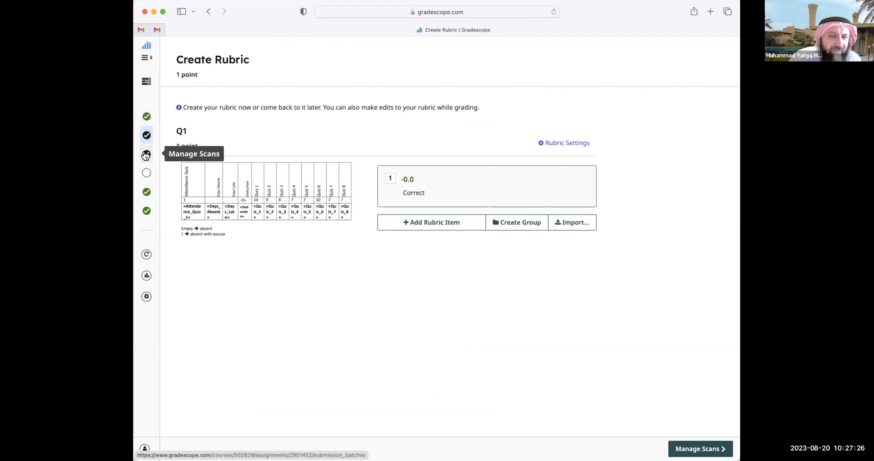
{"action": "left_click", "coordinate": [146, 155]}
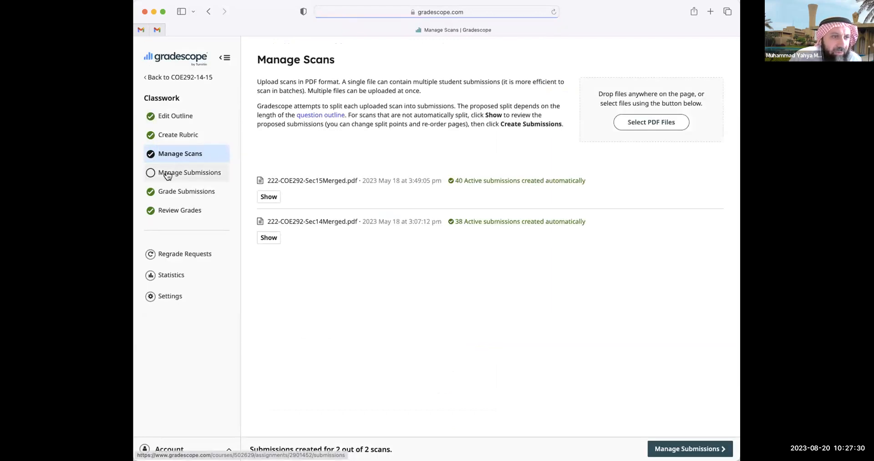
{"action": "left_click", "coordinate": [189, 210]}
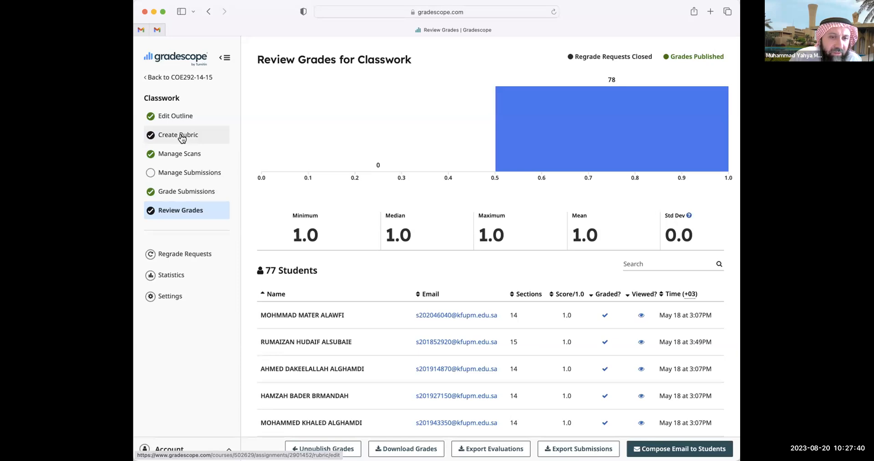
Revisit Classwork's outline regions, and view its grading dashboard and regrade requests
{"action": "left_click", "coordinate": [178, 117]}
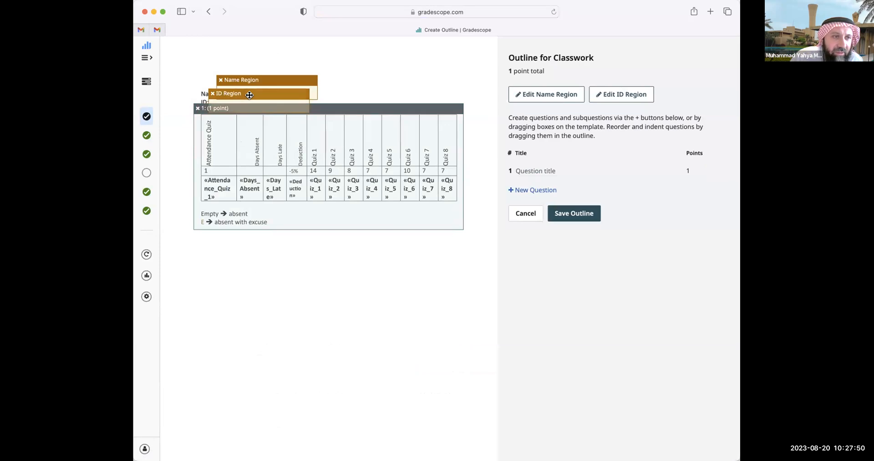
{"action": "left_click", "coordinate": [147, 193]}
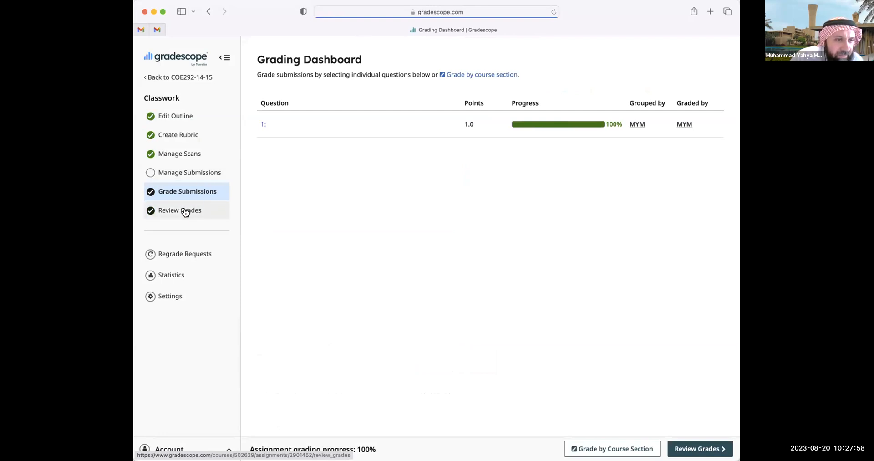
{"action": "left_click", "coordinate": [185, 256]}
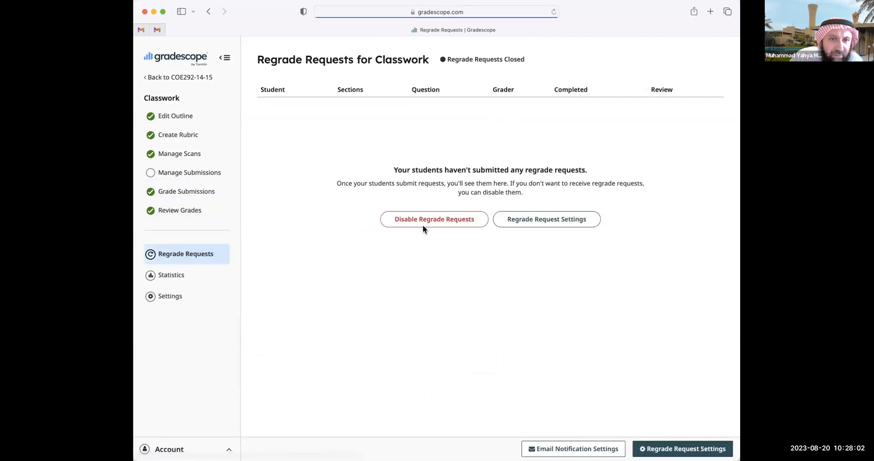
Review the regrade request settings for Classwork and save them with regrade requests enabled
{"action": "left_click", "coordinate": [525, 220]}
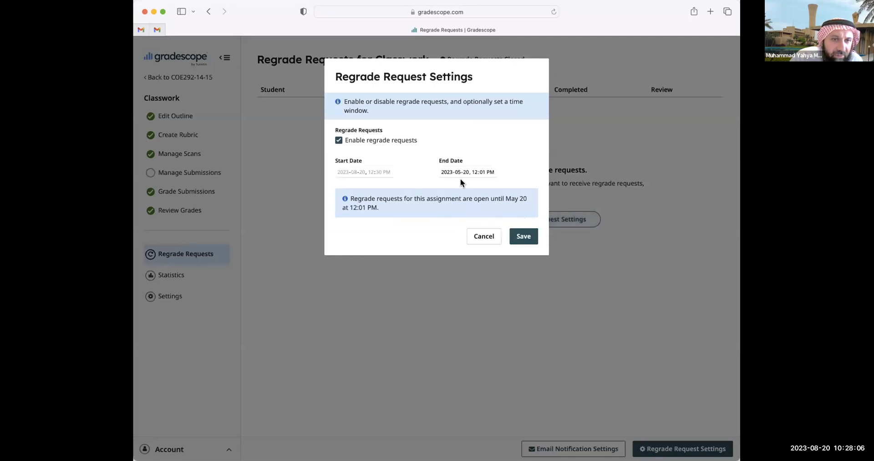
{"action": "left_click", "coordinate": [524, 236]}
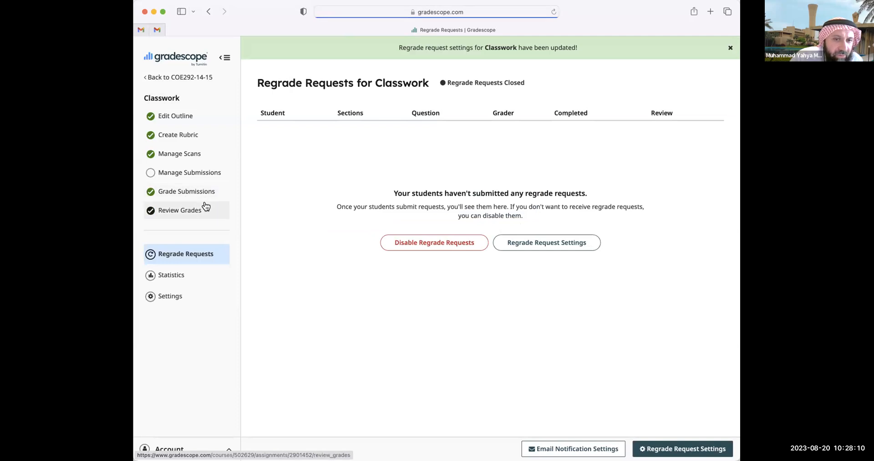
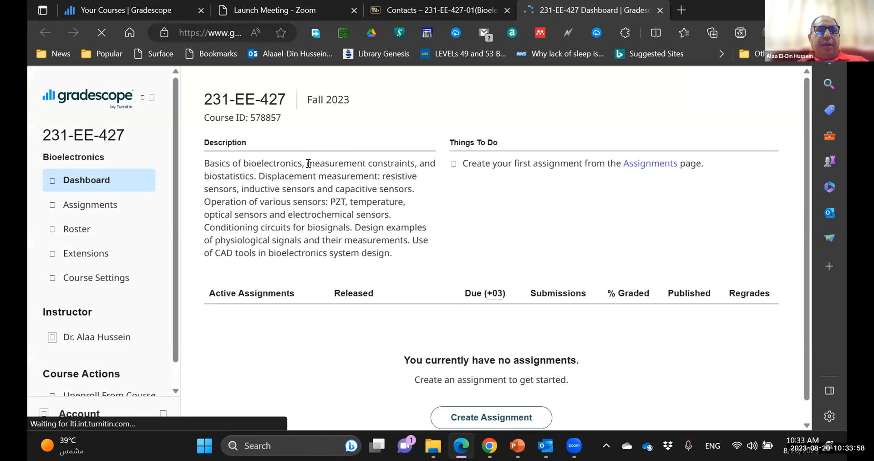
Go to the Blackboard web courses, enter 231-EE-411-30(Senior Design Project) and launch Gradescope from it
{"action": "scroll", "coordinate": [386, 270], "scroll_direction": "down", "scroll_amount": 1}
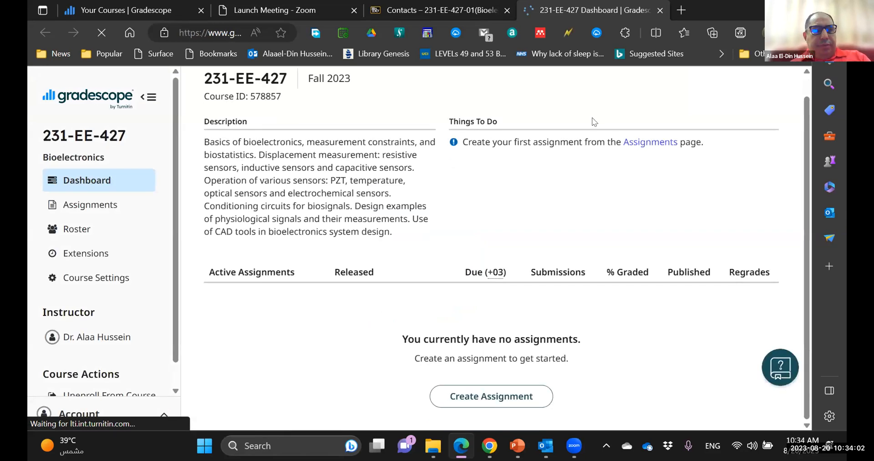
{"action": "key", "text": "alt+Tab"}
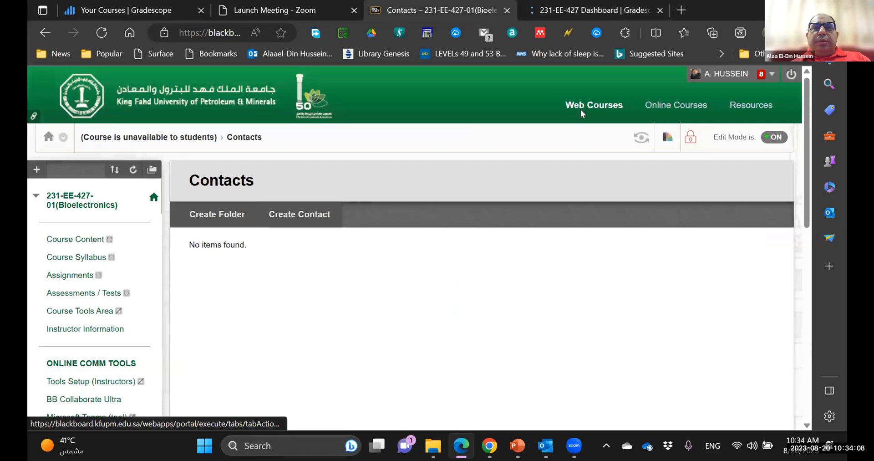
{"action": "left_click", "coordinate": [629, 108]}
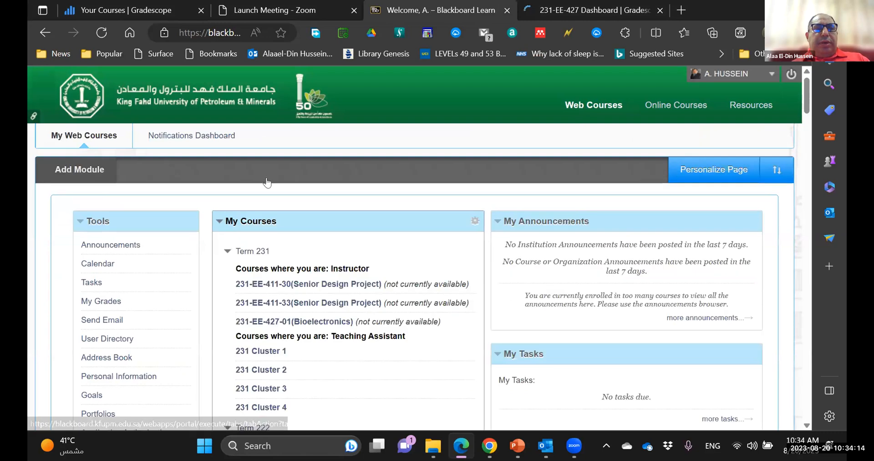
{"action": "scroll", "coordinate": [267, 182], "scroll_direction": "down", "scroll_amount": 2}
{"action": "left_click", "coordinate": [267, 180]}
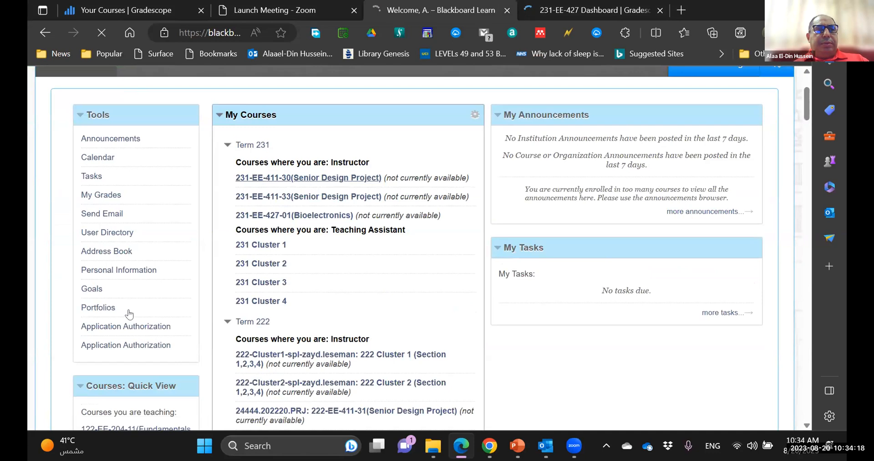
{"action": "scroll", "coordinate": [122, 314], "scroll_direction": "down", "scroll_amount": 10}
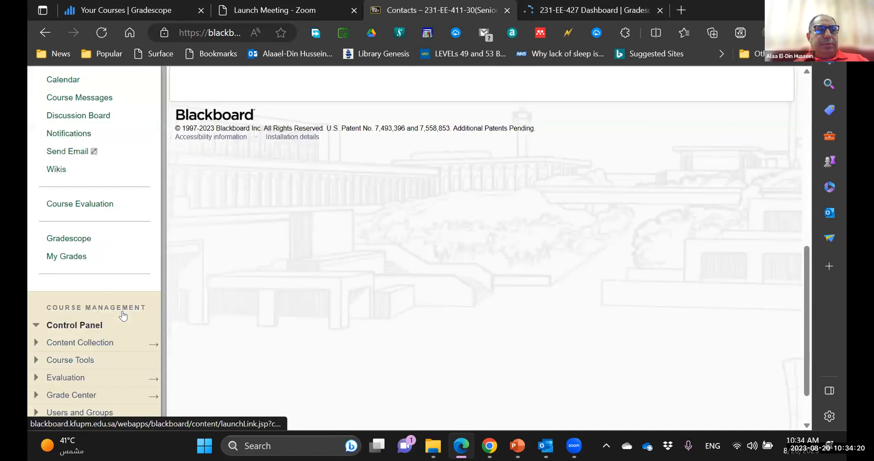
{"action": "scroll", "coordinate": [83, 189], "scroll_direction": "down", "scroll_amount": 1}
{"action": "left_click", "coordinate": [83, 190]}
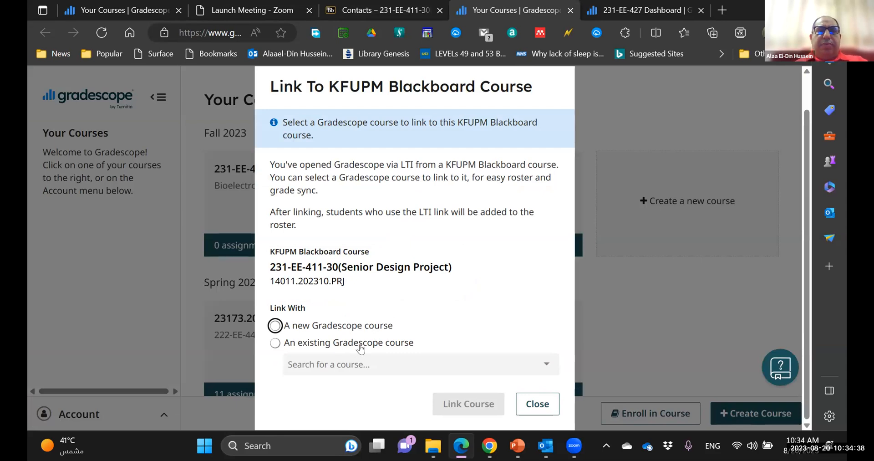
Link the Blackboard course 231-EE-411-30(Senior Design Project) with a new Gradescope course
{"action": "left_click", "coordinate": [436, 359]}
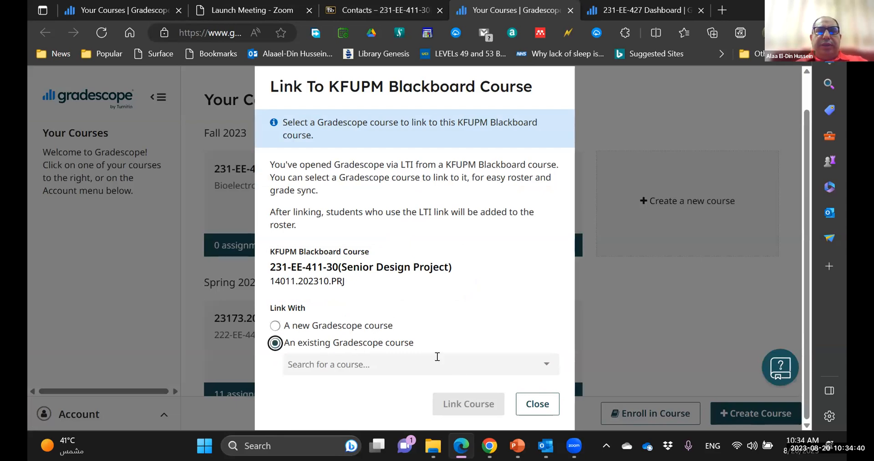
{"action": "left_click", "coordinate": [454, 329]}
{"action": "left_click", "coordinate": [354, 330]}
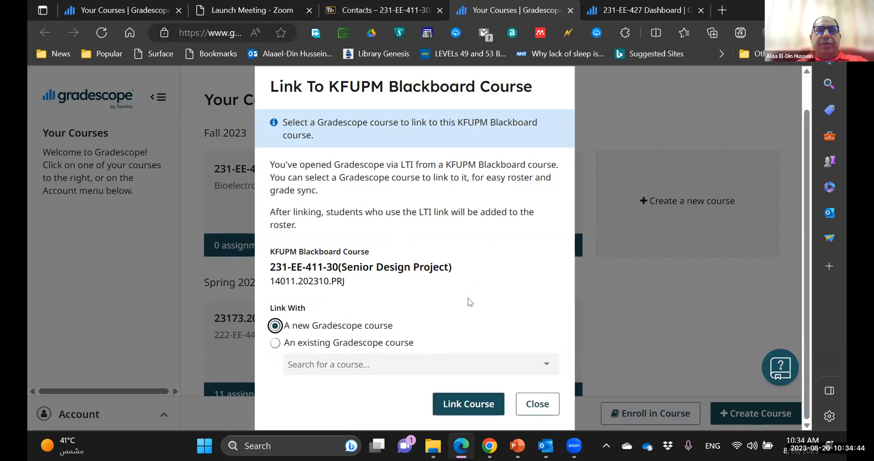
{"action": "left_click", "coordinate": [457, 404]}
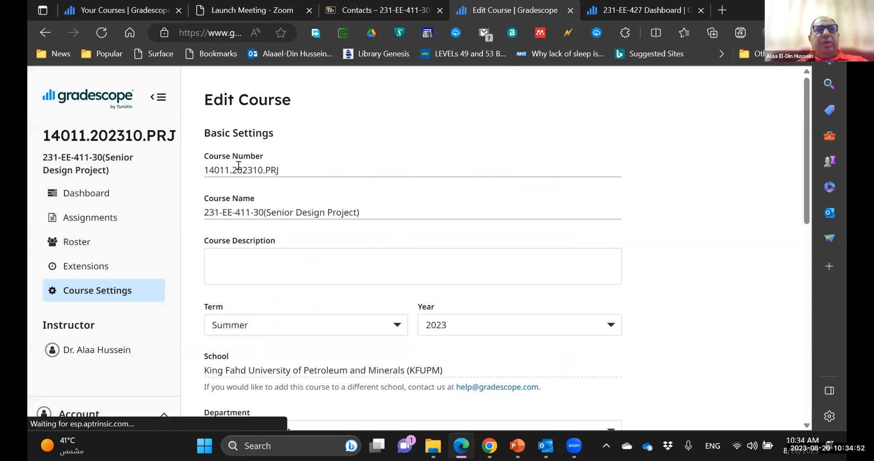
Replace the course number with 231-EE-411-30, copied from the course name
{"action": "double_click", "coordinate": [256, 168]}
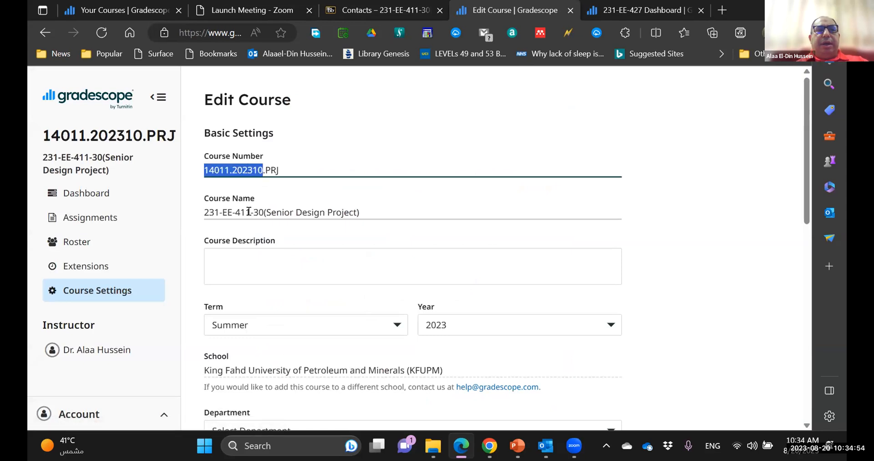
{"action": "left_click_drag", "start_coordinate": [204, 208], "coordinate": [264, 212]}
{"action": "key", "text": "ctrl+c"}
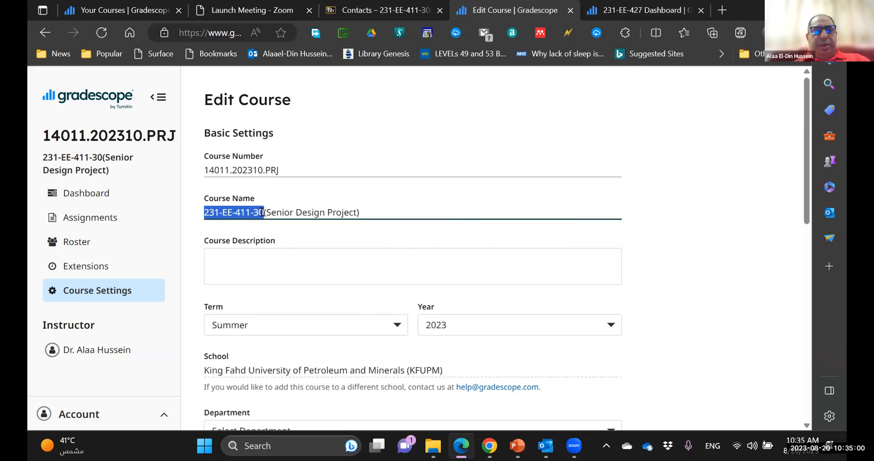
{"action": "triple_click", "coordinate": [226, 167]}
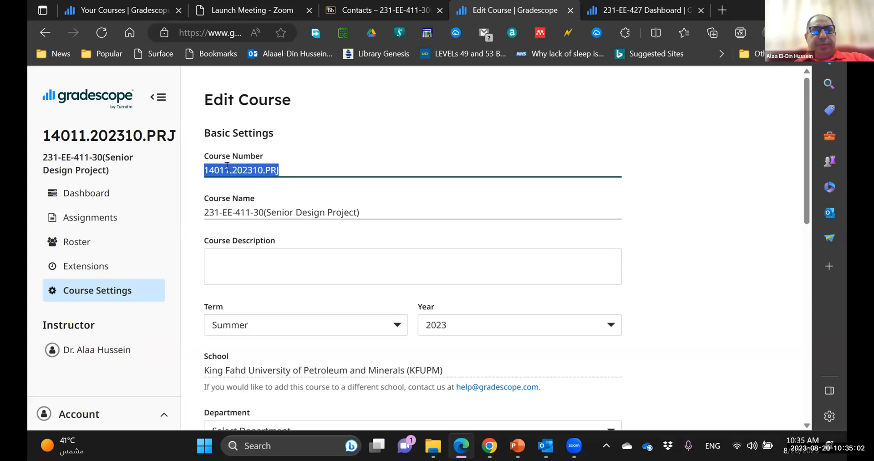
{"action": "key", "text": "ctrl+v"}
Shorten the course name to Senior Design Project by removing the course code and parentheses
{"action": "left_click", "coordinate": [266, 212]}
{"action": "left_click", "coordinate": [196, 212], "text": "shift"}
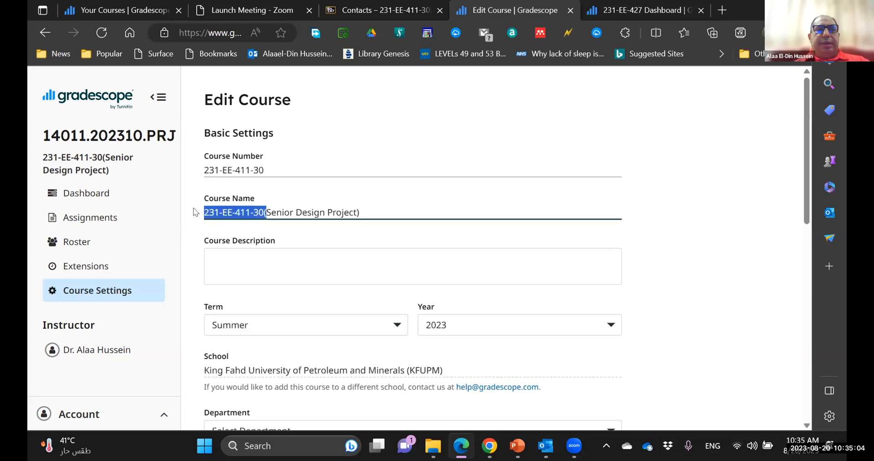
{"action": "key", "text": "BackSpace"}
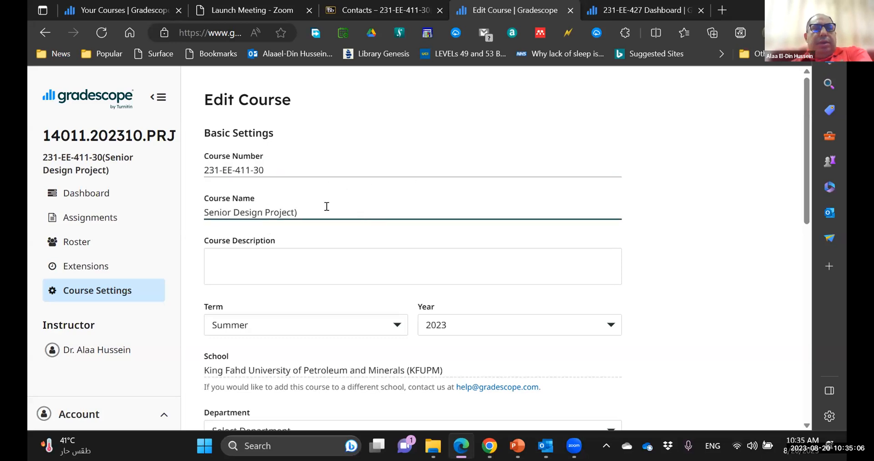
{"action": "left_click", "coordinate": [383, 205]}
{"action": "key", "text": "BackSpace"}
Set the course term to Fall and the department to Engineering
{"action": "scroll", "coordinate": [412, 260], "scroll_direction": "down", "scroll_amount": 3}
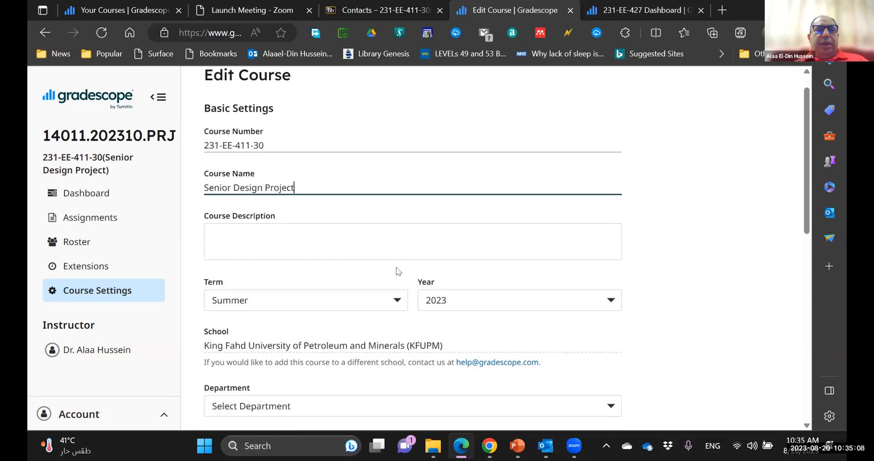
{"action": "left_click", "coordinate": [284, 219]}
{"action": "left_click", "coordinate": [284, 219]}
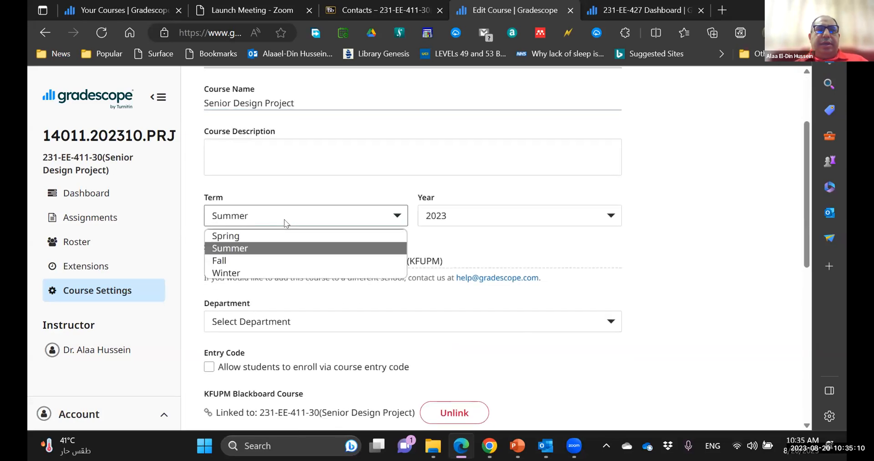
{"action": "left_click", "coordinate": [279, 261]}
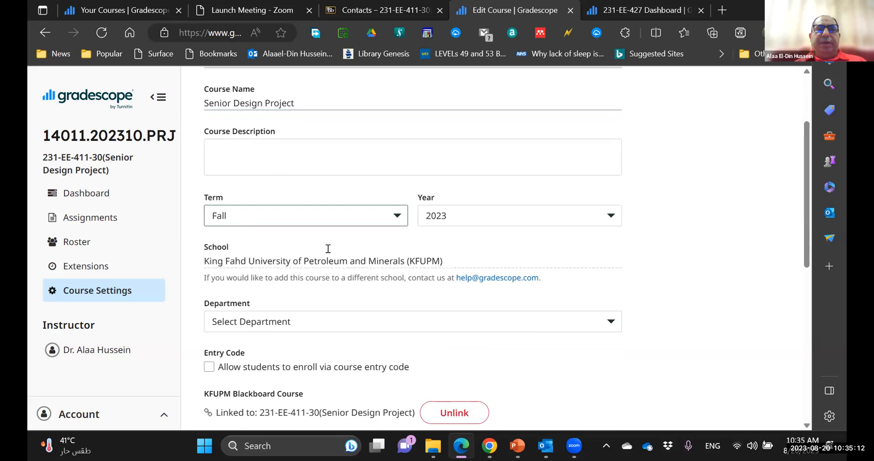
{"action": "scroll", "coordinate": [423, 345], "scroll_direction": "down", "scroll_amount": 1}
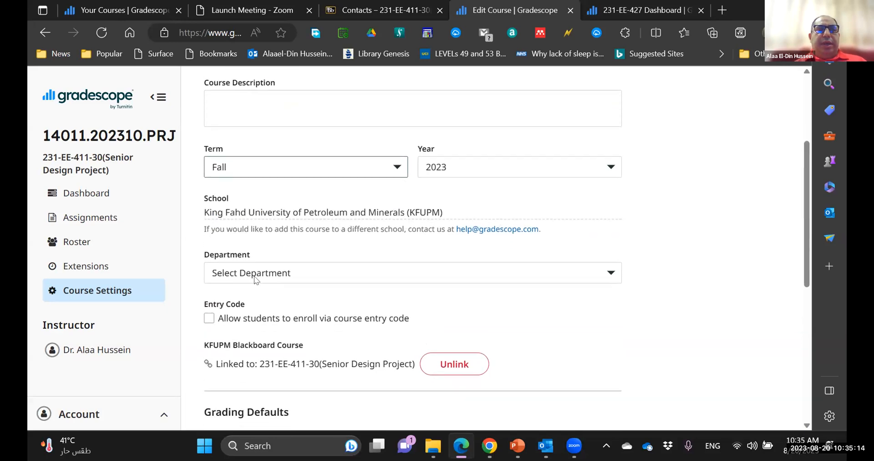
{"action": "left_click", "coordinate": [311, 271]}
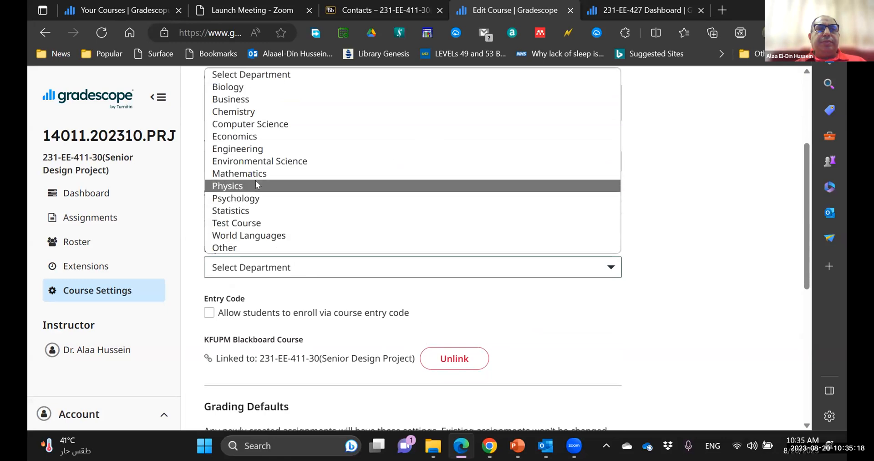
{"action": "left_click", "coordinate": [251, 149]}
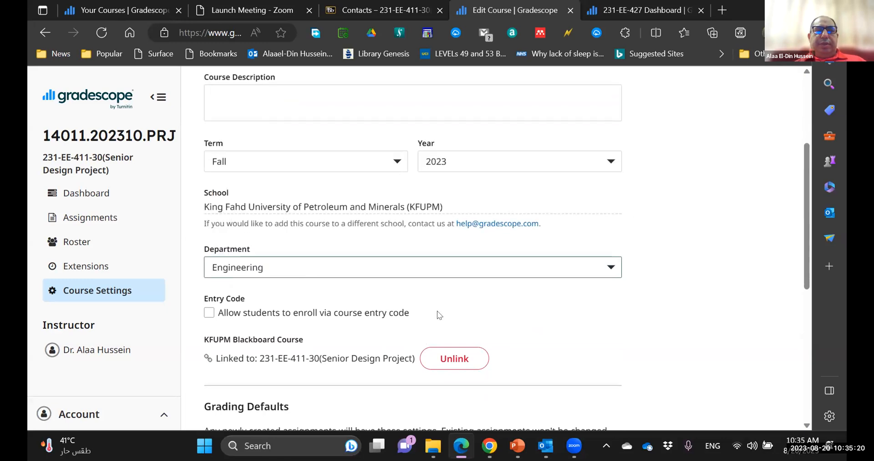
Examine the course's entry code option, Blackboard link, grading defaults and course actions
{"action": "scroll", "coordinate": [437, 310], "scroll_direction": "down", "scroll_amount": 2}
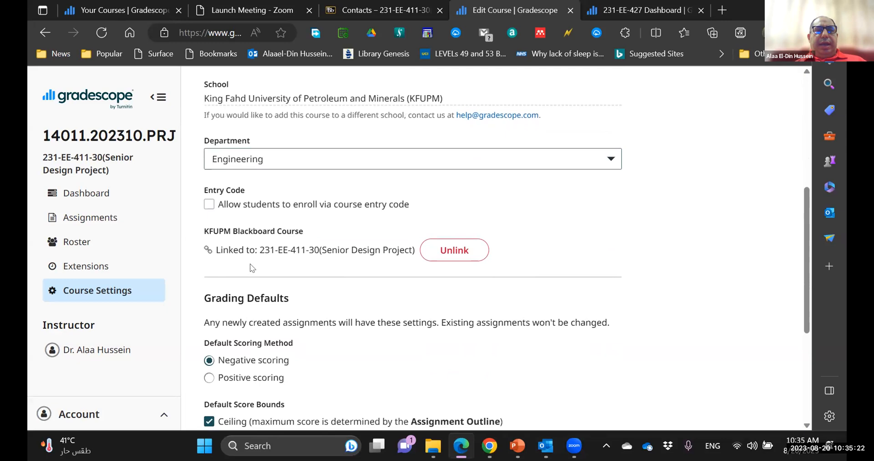
{"action": "scroll", "coordinate": [268, 272], "scroll_direction": "down", "scroll_amount": 3}
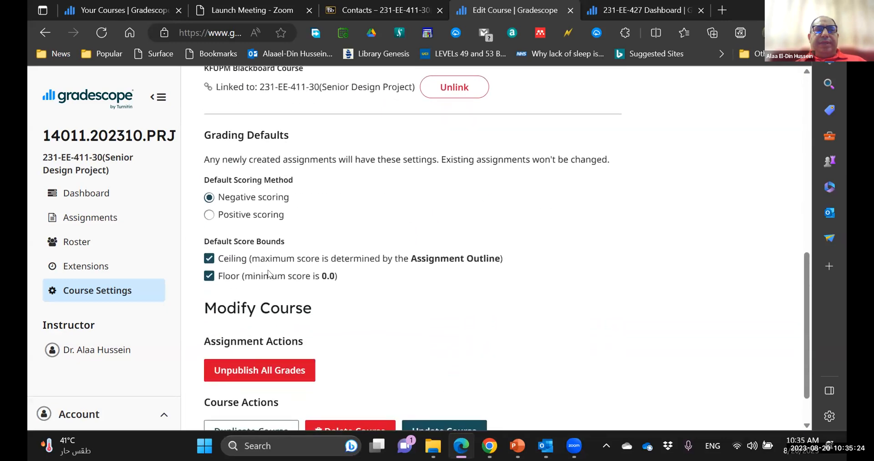
{"action": "scroll", "coordinate": [268, 272], "scroll_direction": "up", "scroll_amount": 1}
{"action": "scroll", "coordinate": [268, 270], "scroll_direction": "up", "scroll_amount": 2}
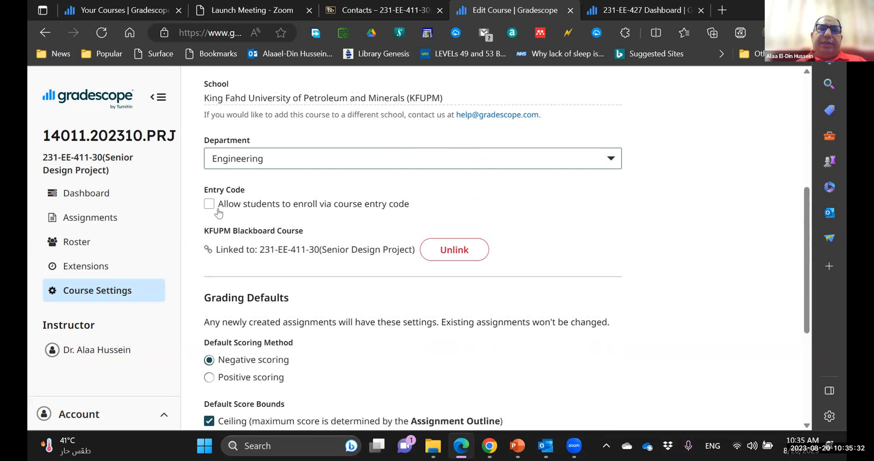
{"action": "scroll", "coordinate": [218, 212], "scroll_direction": "down", "scroll_amount": 3}
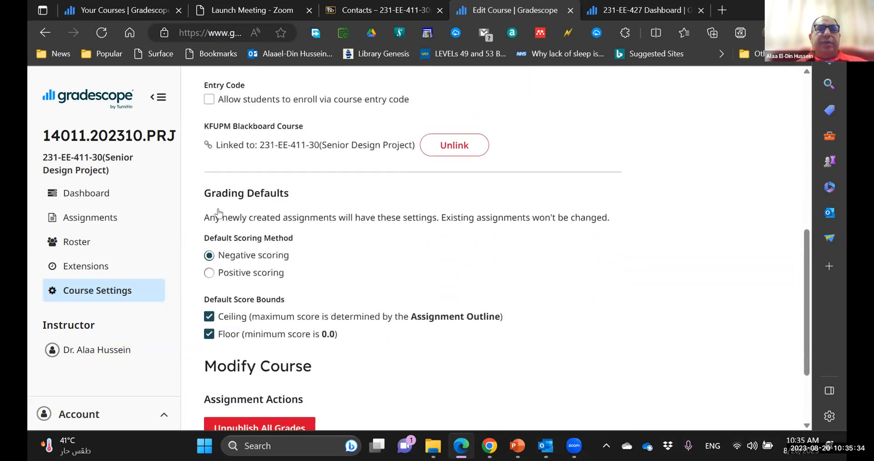
{"action": "scroll", "coordinate": [219, 207], "scroll_direction": "down", "scroll_amount": 2}
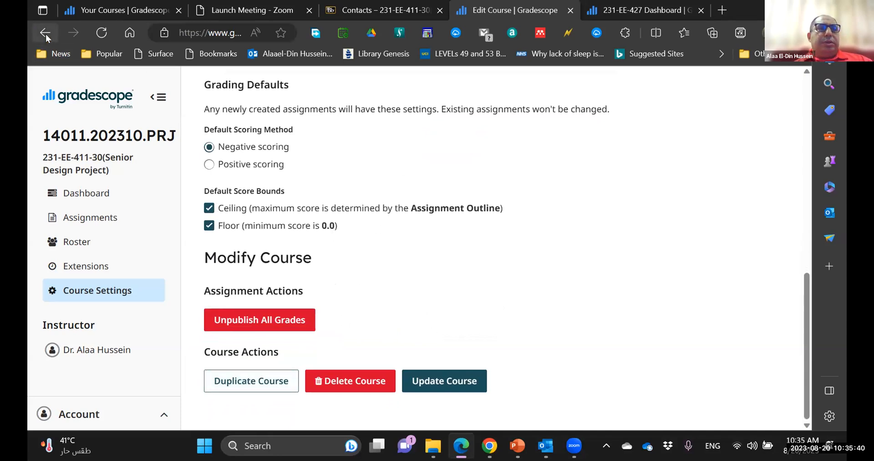
Return to the Gradescope course list, open the 231-EE-427 Bioelectronics course and look through its roster
{"action": "left_click", "coordinate": [106, 100]}
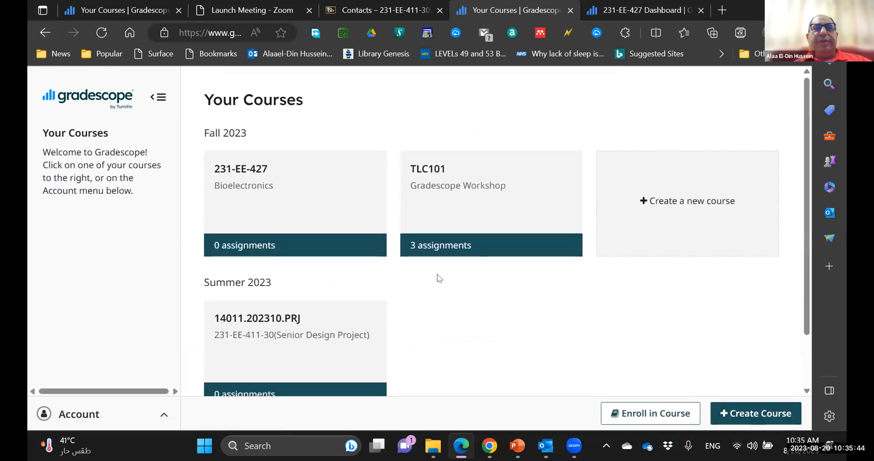
{"action": "left_click", "coordinate": [301, 204]}
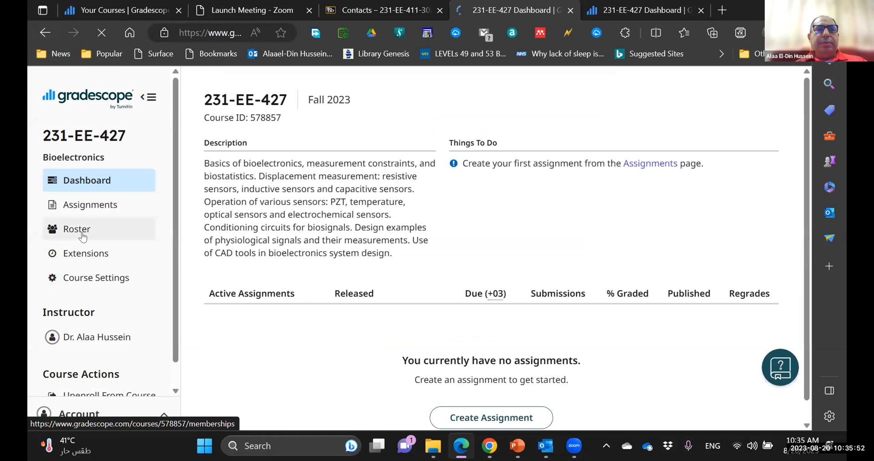
{"action": "left_click", "coordinate": [83, 237]}
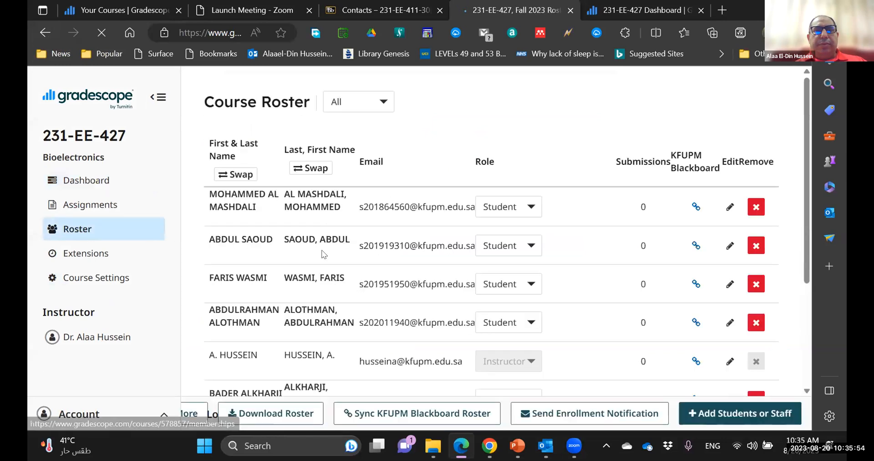
{"action": "scroll", "coordinate": [322, 252], "scroll_direction": "down", "scroll_amount": 3}
{"action": "scroll", "coordinate": [326, 281], "scroll_direction": "up", "scroll_amount": 3}
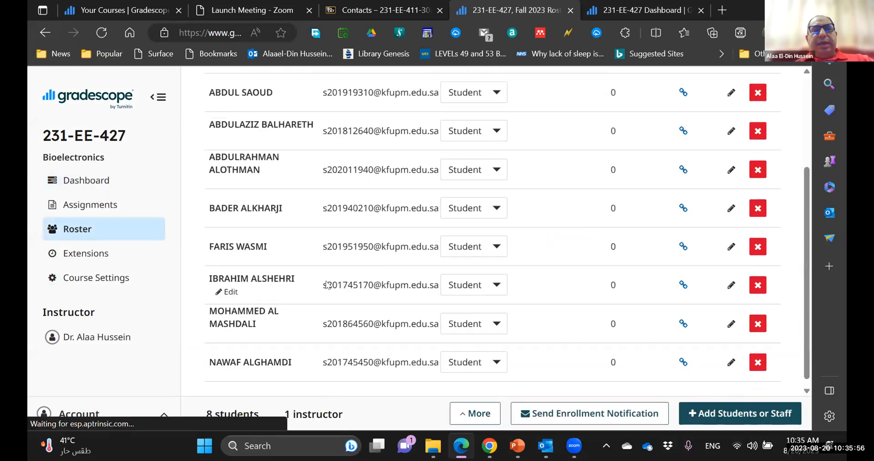
{"action": "scroll", "coordinate": [326, 284], "scroll_direction": "down", "scroll_amount": 3}
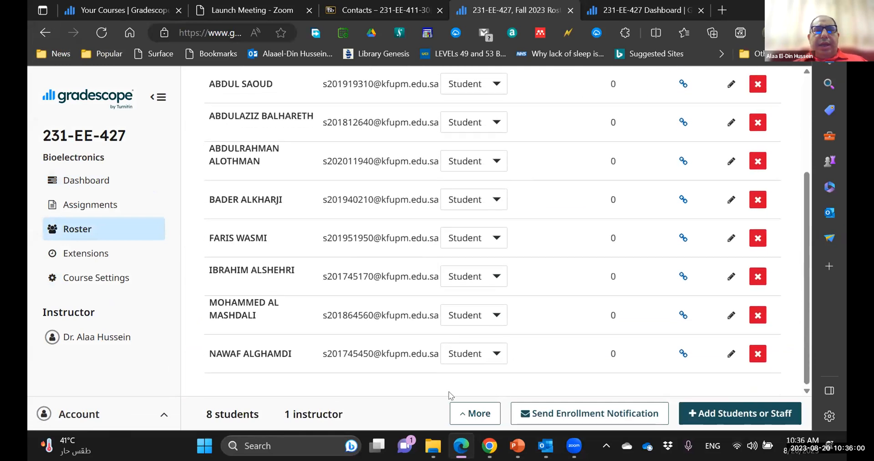
Sync the 231-EE-427 roster with the linked KFUPM Blackboard course and look through the student list
{"action": "left_click", "coordinate": [465, 414]}
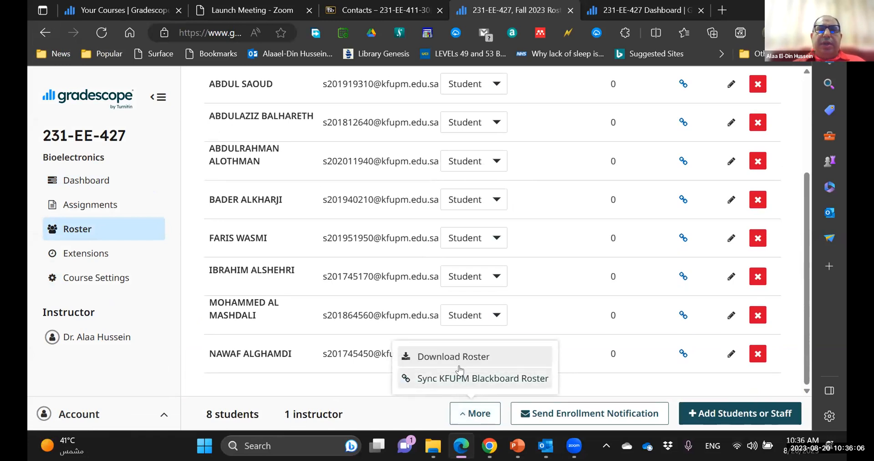
{"action": "left_click", "coordinate": [469, 380]}
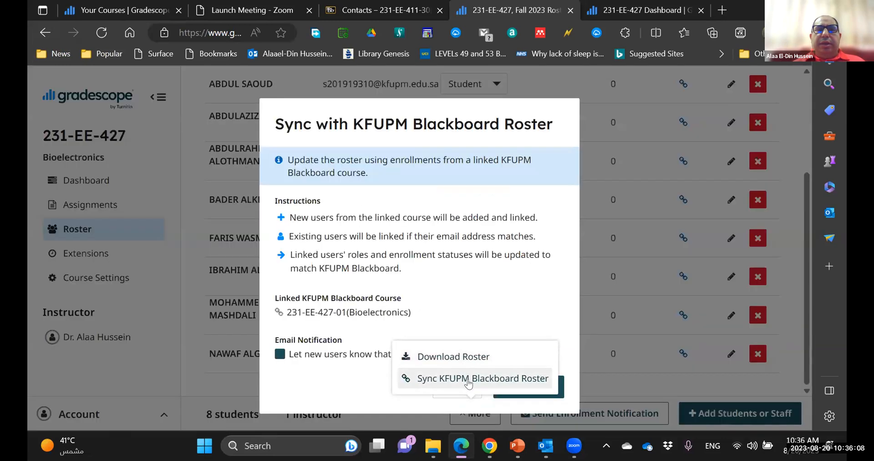
{"action": "left_click", "coordinate": [531, 386]}
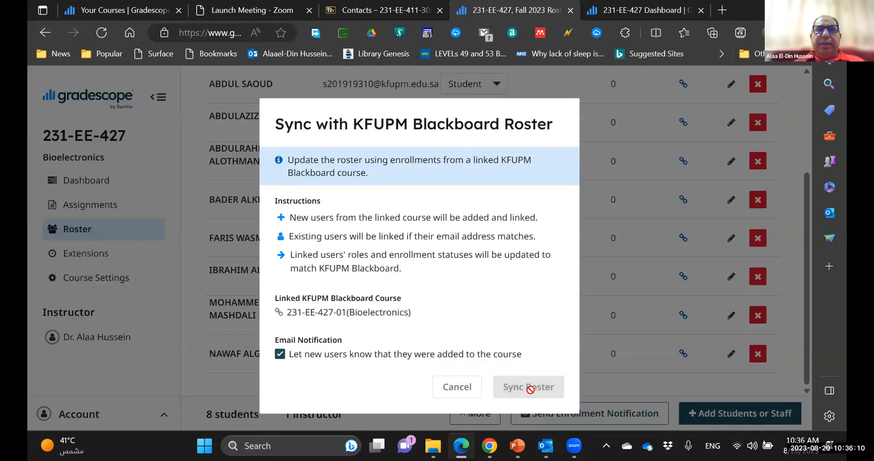
{"action": "left_click", "coordinate": [274, 355]}
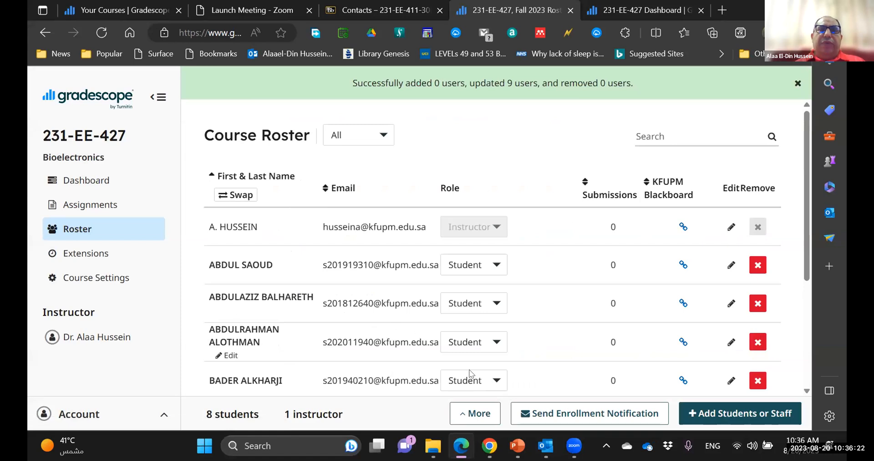
{"action": "scroll", "coordinate": [535, 308], "scroll_direction": "down", "scroll_amount": 3}
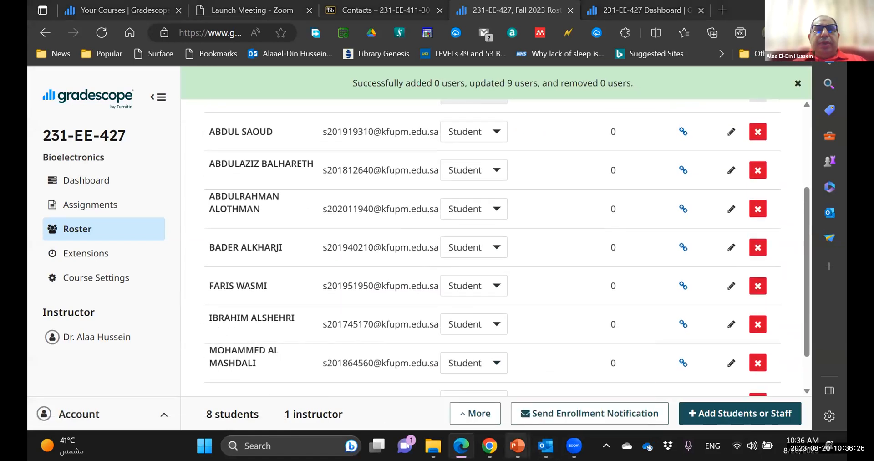
Switch to the PowerPoint slide show at the Linking Blackboard with Gradescope slide, and return to the Gradescope roster
{"action": "mouse_move", "coordinate": [517, 445]}
{"action": "left_click", "coordinate": [448, 373]}
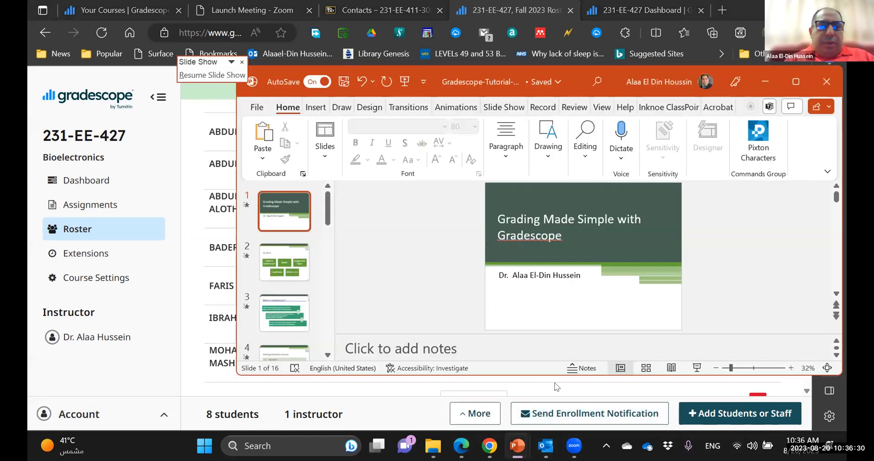
{"action": "key", "text": "alt+Tab"}
{"action": "left_click", "coordinate": [509, 285]}
{"action": "key", "text": "Left"}
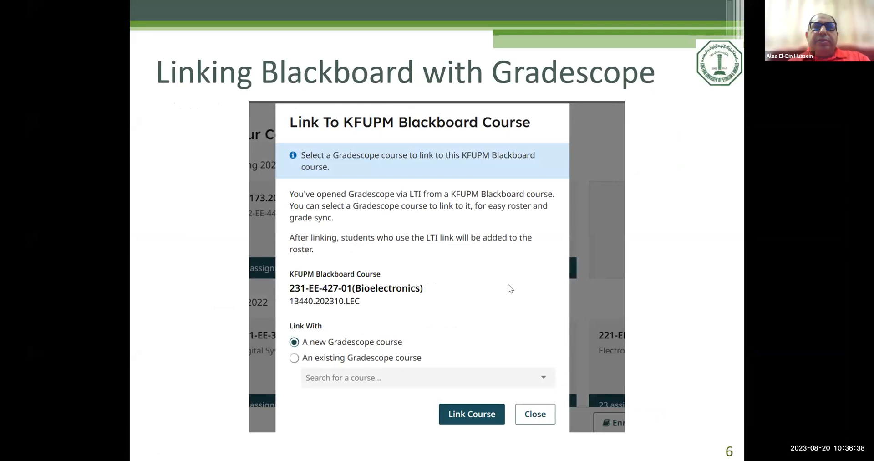
{"action": "key", "text": "alt+Tab"}
{"action": "key", "text": "alt+Tab"}
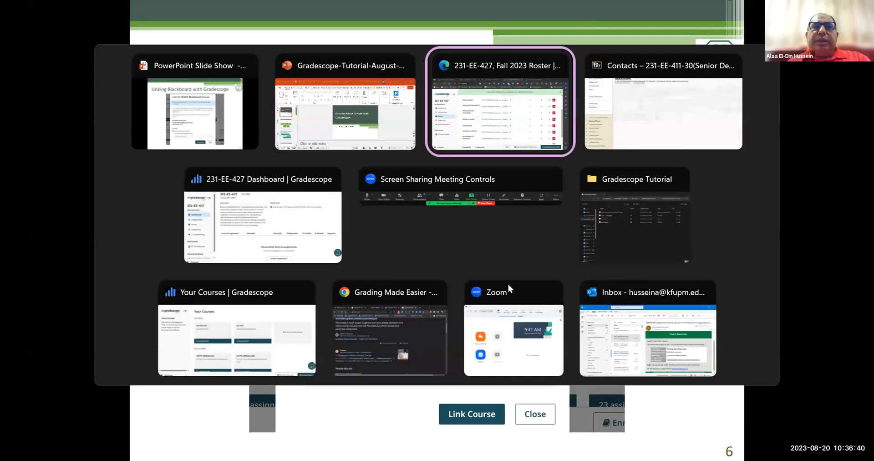
Allow students to enroll in 231-EE-427 via a course entry code, save the course settings and check the code on the dashboard
{"action": "left_click", "coordinate": [78, 182]}
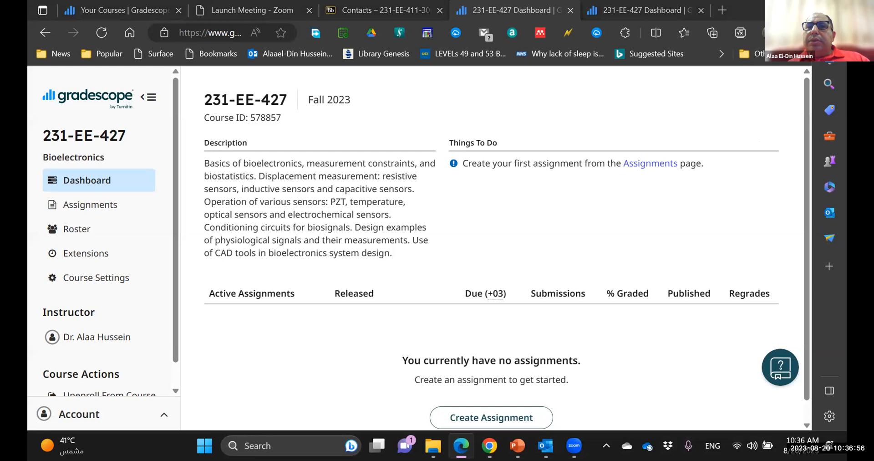
{"action": "scroll", "coordinate": [127, 357], "scroll_direction": "down", "scroll_amount": 1}
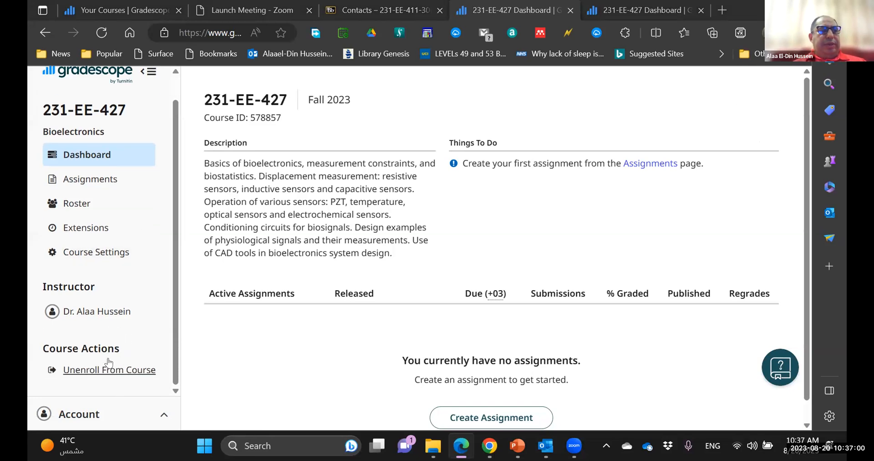
{"action": "left_click", "coordinate": [91, 258]}
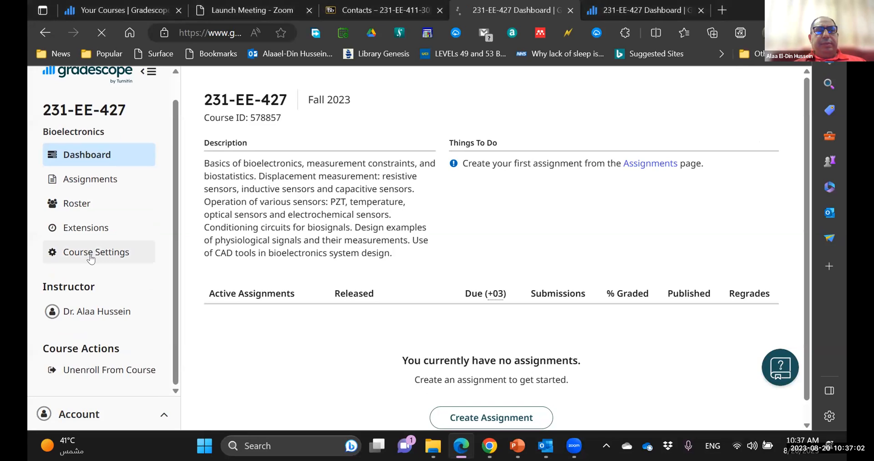
{"action": "scroll", "coordinate": [301, 341], "scroll_direction": "down", "scroll_amount": 5}
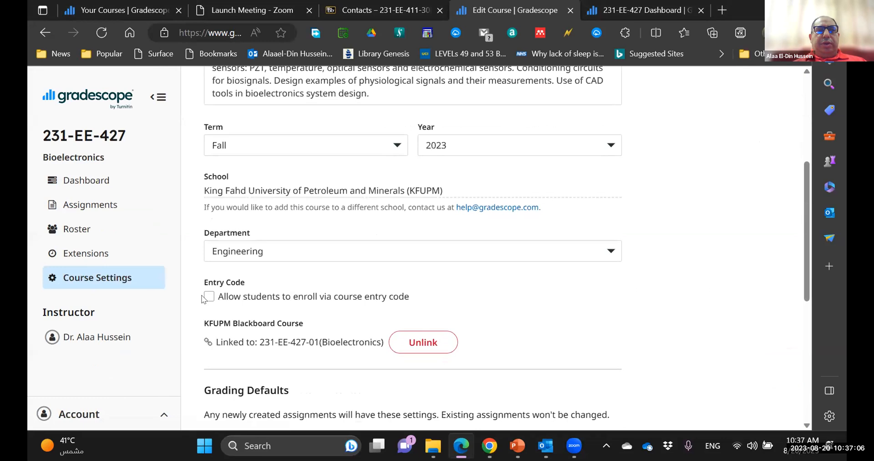
{"action": "scroll", "coordinate": [312, 291], "scroll_direction": "down", "scroll_amount": 7}
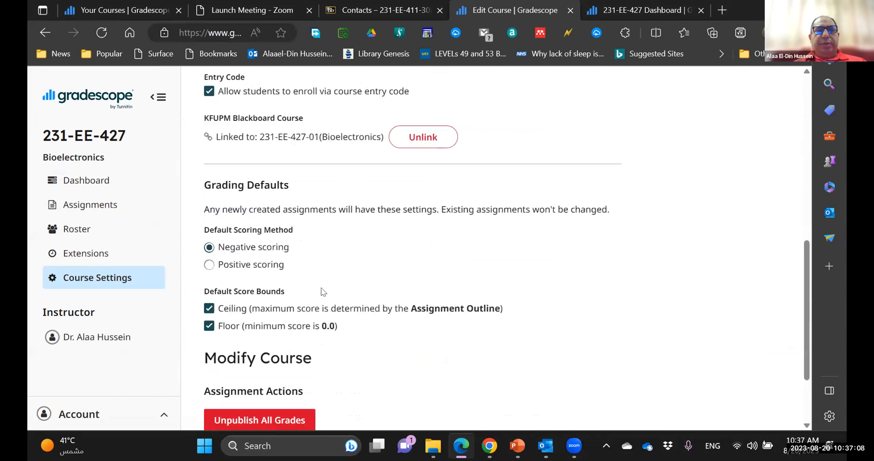
{"action": "left_click", "coordinate": [445, 385]}
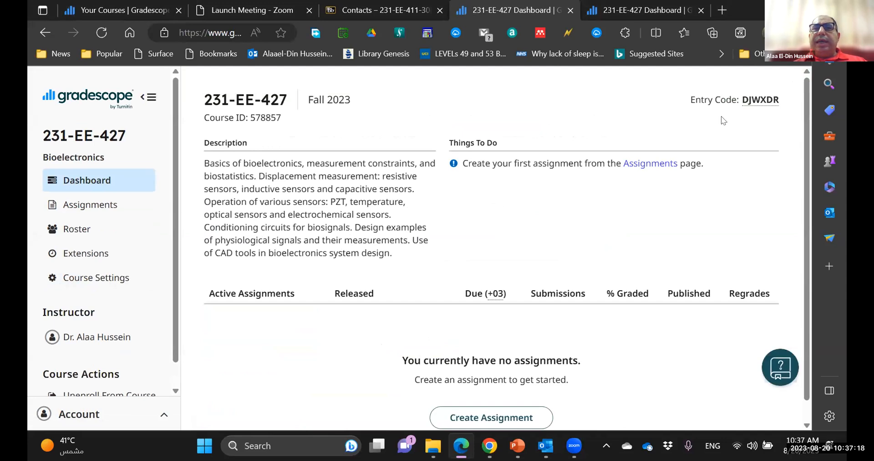
{"action": "mouse_move", "coordinate": [749, 103]}
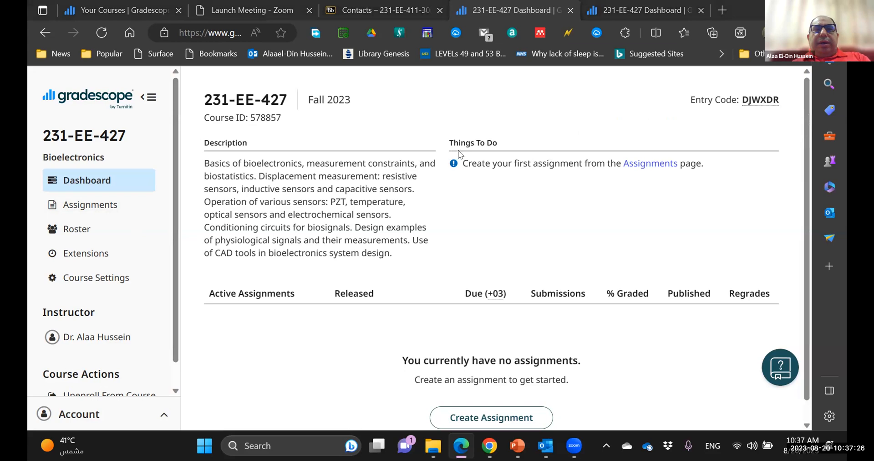
Switch back to the PowerPoint slide show on the Linking Blackboard with Gradescope slide
{"action": "key", "text": "alt+Tab"}
{"action": "key", "text": "alt+Tab"}
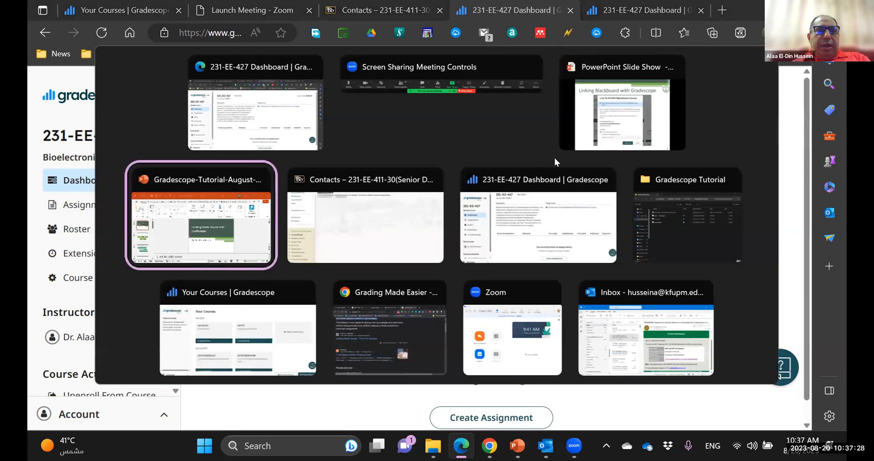
{"action": "key", "text": "alt+Tab"}
{"action": "key", "text": "alt+Tab"}
{"action": "key", "text": "alt+Tab"}
{"action": "key", "text": "alt+Tab"}
{"action": "key", "text": "alt+Tab"}
{"action": "key", "text": "alt+Tab"}
{"action": "key", "text": "alt+Tab"}
{"action": "key", "text": "alt+Tab"}
{"action": "key", "text": "alt+Tab"}
{"action": "key", "text": "alt+Tab"}
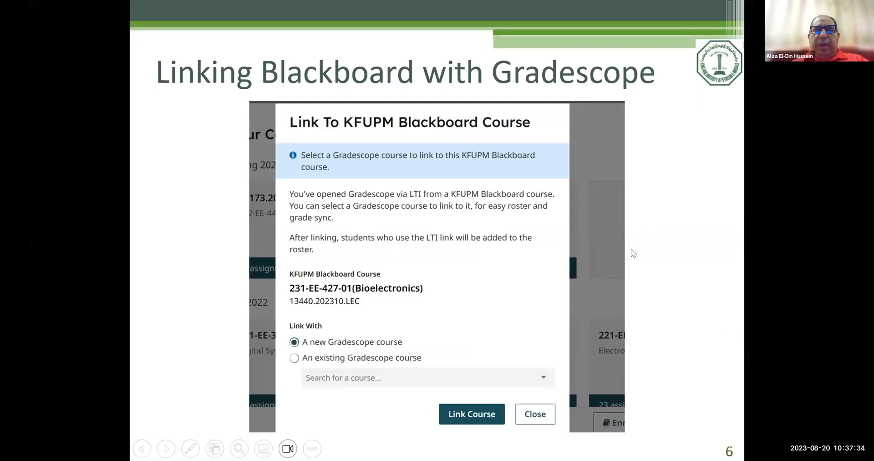
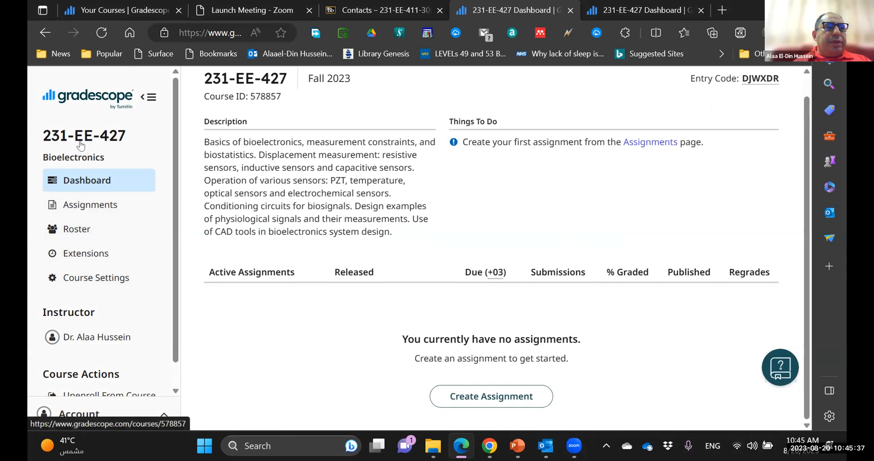
Open the 231-EE-427 assignments and examine the Organize Exam Versions options for Version A and Version B, leaving without creating a set
{"action": "left_click", "coordinate": [78, 184]}
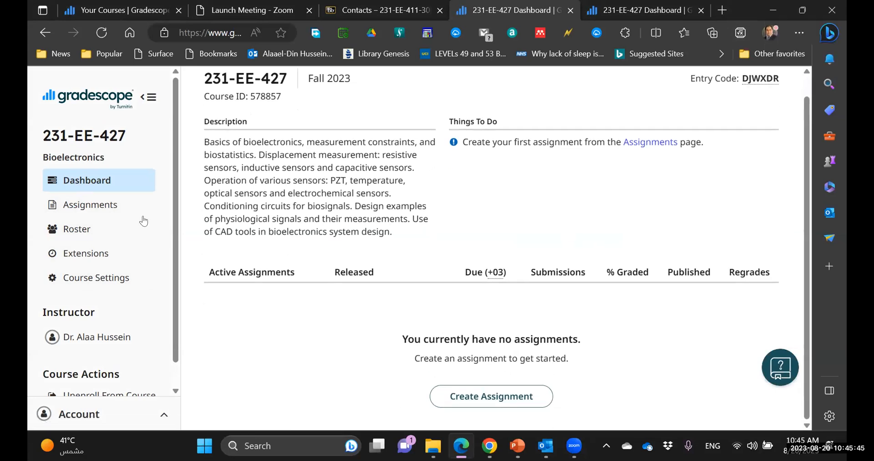
{"action": "left_click", "coordinate": [90, 209]}
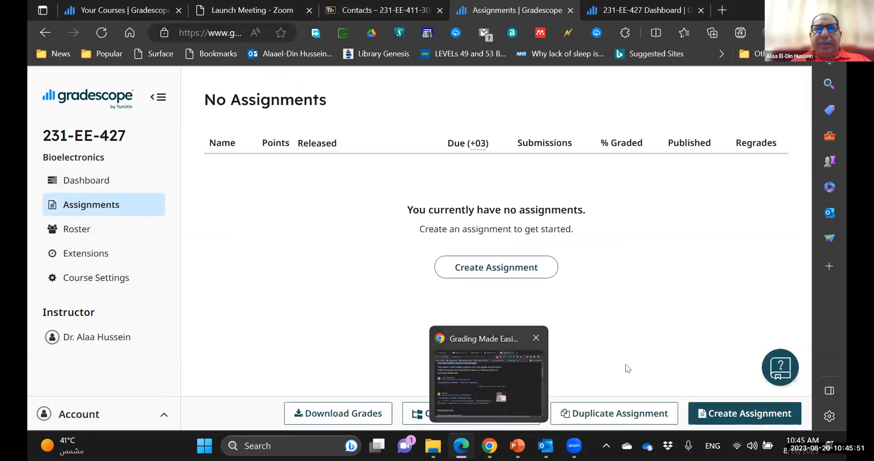
{"action": "left_click", "coordinate": [504, 419]}
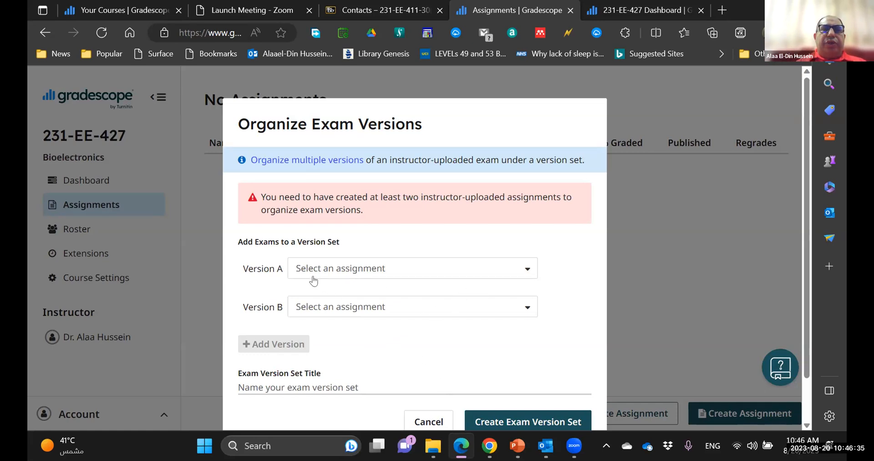
{"action": "left_click", "coordinate": [454, 271]}
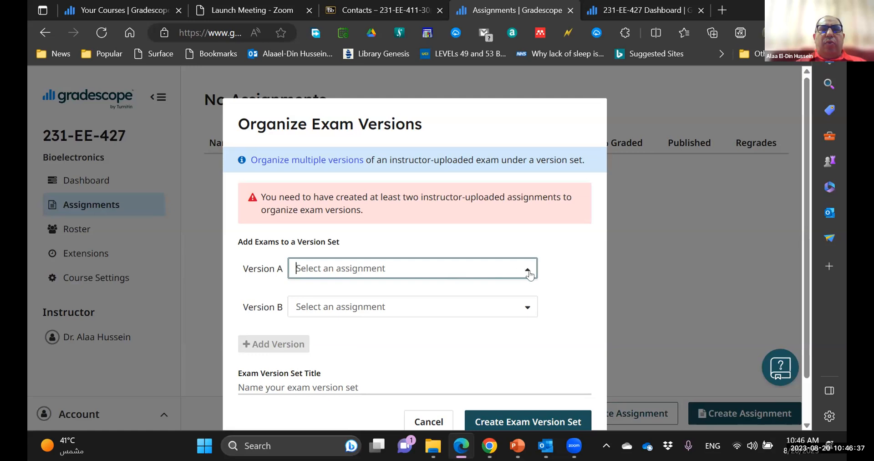
{"action": "left_click", "coordinate": [356, 318]}
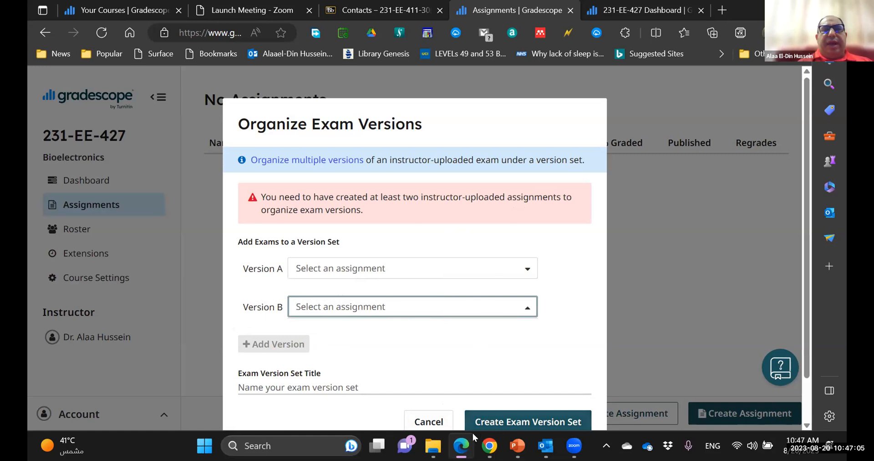
{"action": "left_click", "coordinate": [443, 423]}
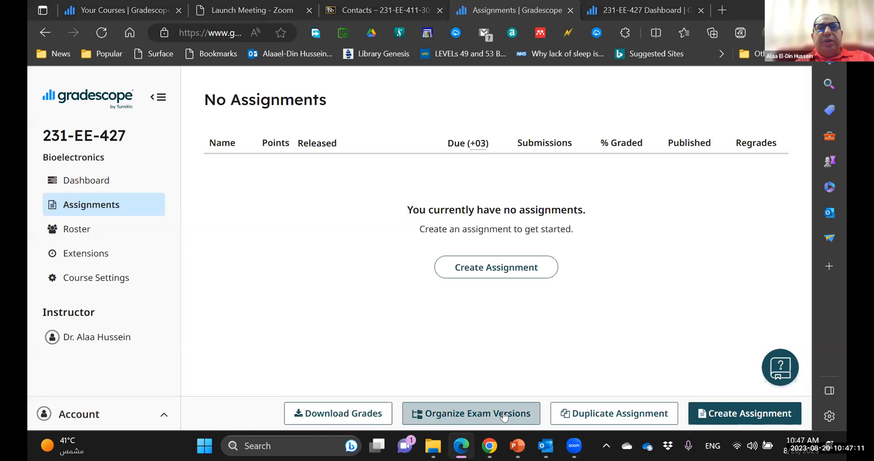
Check the What is new? slide in PowerPoint, then return to Gradescope and reload the 231-EE-427 assignments list
{"action": "key", "text": "alt+Tab"}
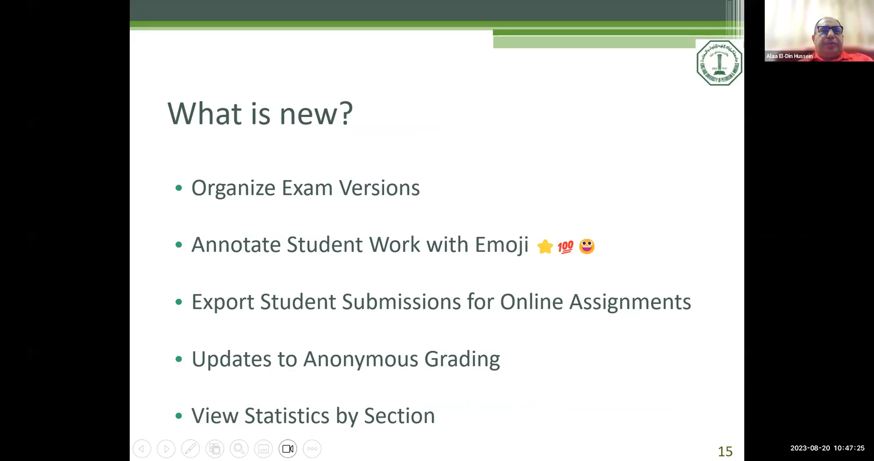
{"action": "key", "text": "alt+Tab"}
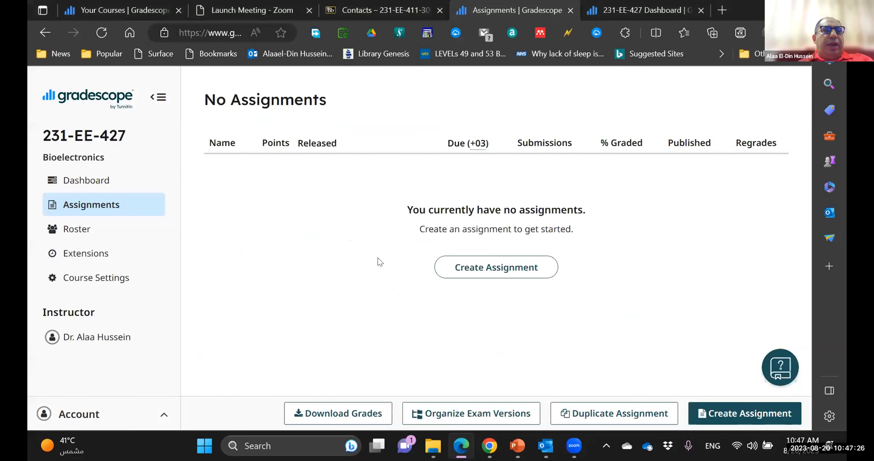
{"action": "left_click", "coordinate": [104, 207]}
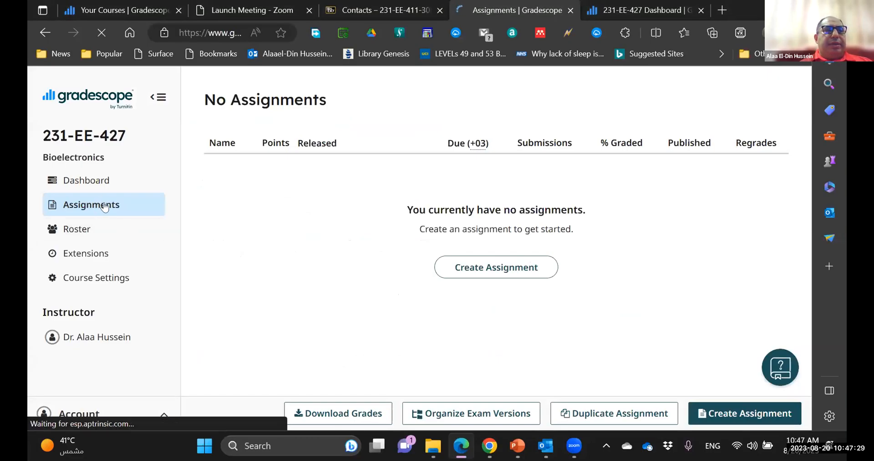
{"action": "left_click", "coordinate": [94, 205]}
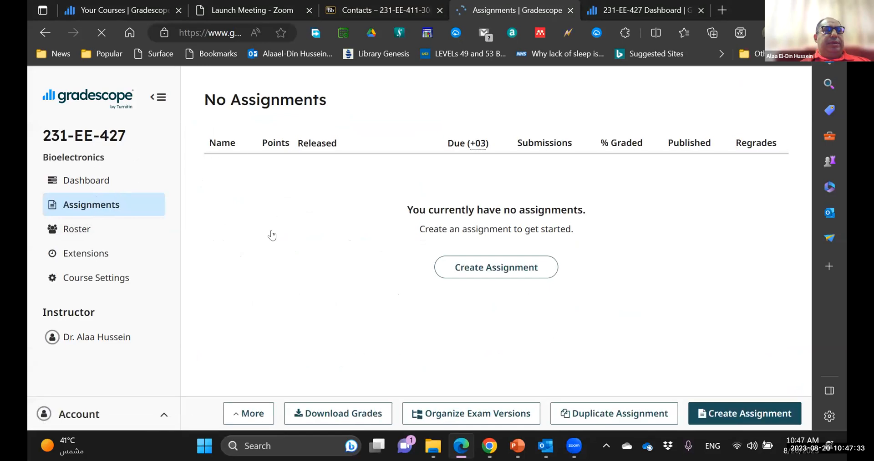
{"action": "left_click", "coordinate": [103, 132]}
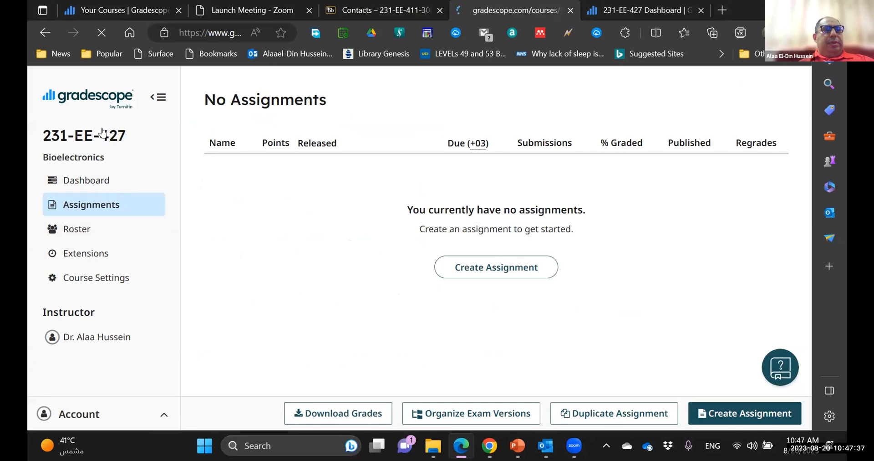
{"action": "left_click", "coordinate": [91, 204]}
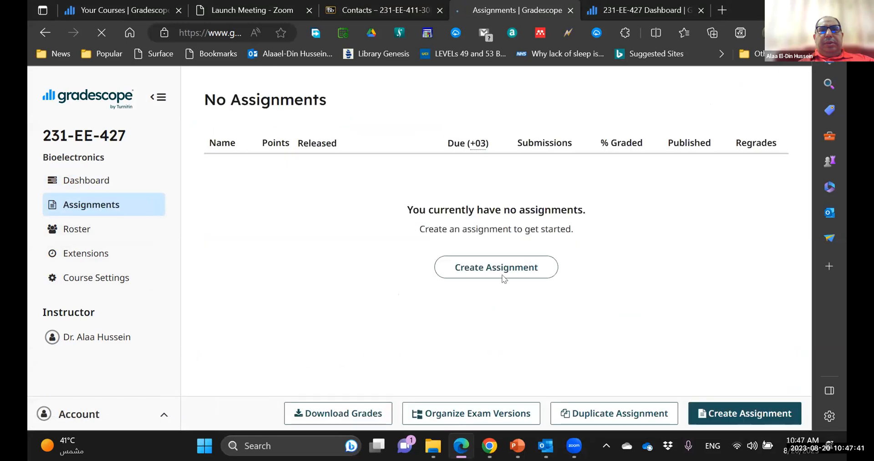
End the PowerPoint slide show at the What is new? slide and switch back to the Gradescope assignments page
{"action": "key", "text": "alt+Tab"}
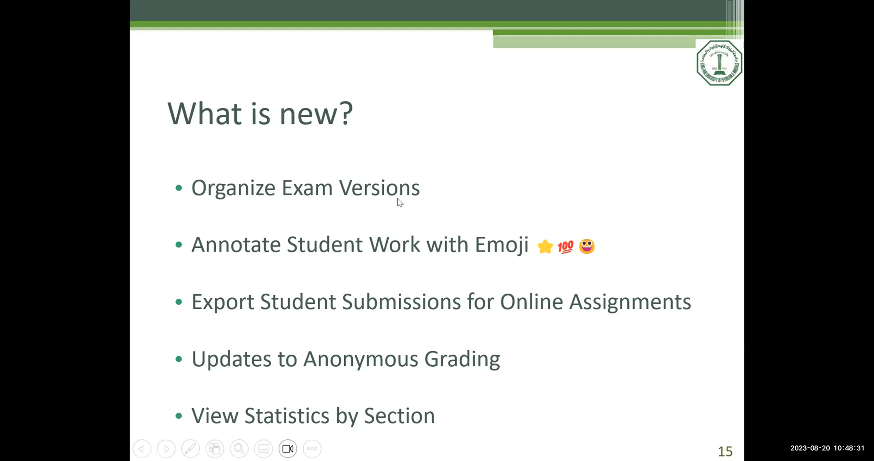
{"action": "key", "text": "Escape"}
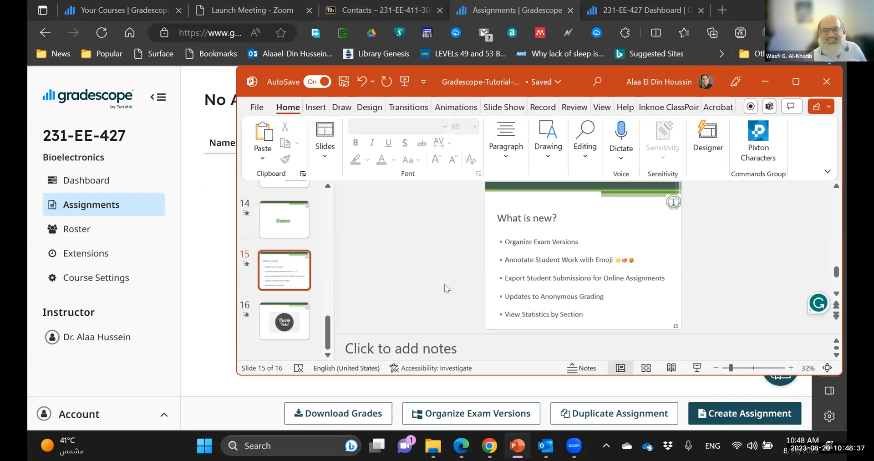
{"action": "left_click", "coordinate": [556, 14]}
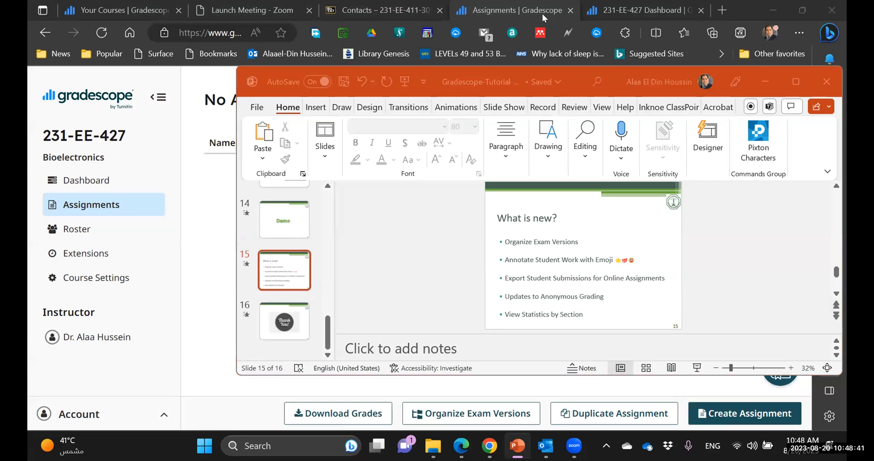
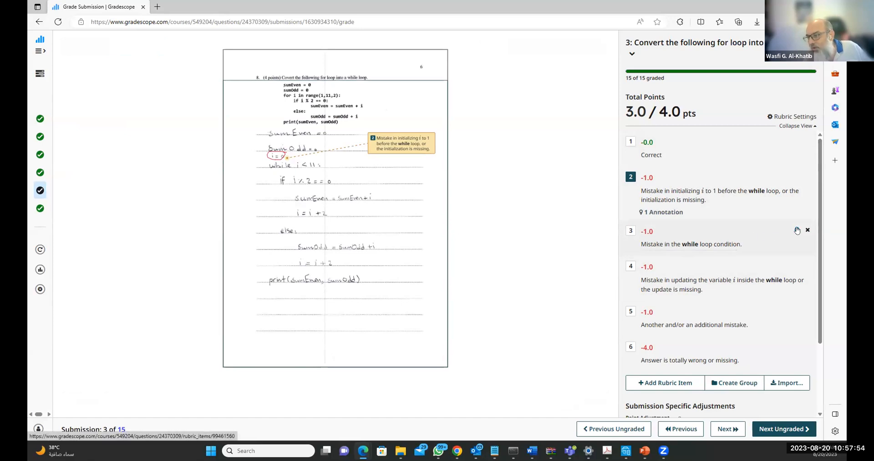
Open the list of submissions given the "Mistake in the while loop condition" rubric item in a separate browser tab and view it
{"action": "right_click", "coordinate": [797, 231]}
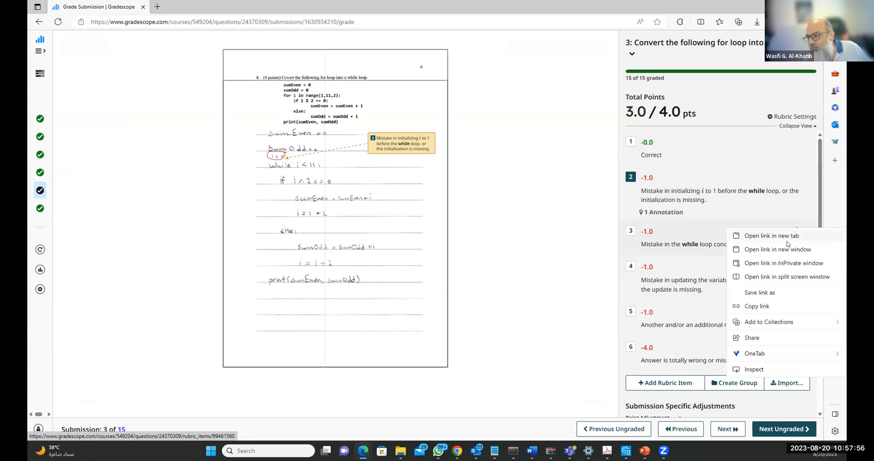
{"action": "left_click", "coordinate": [788, 236]}
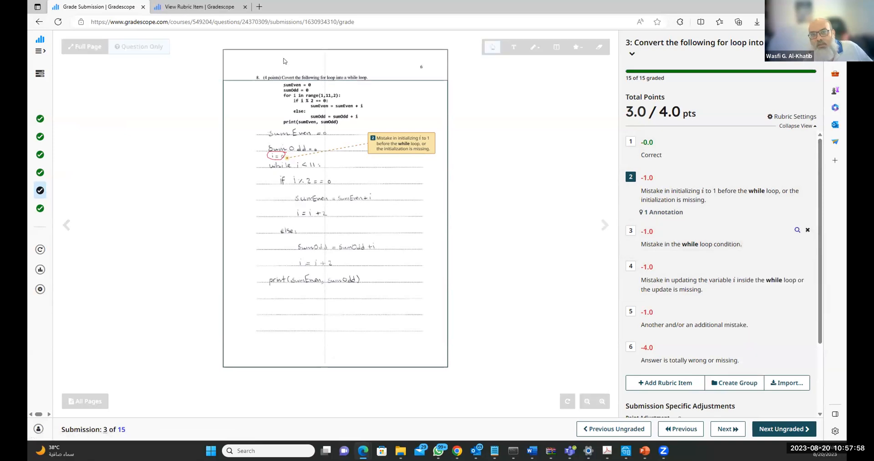
{"action": "left_click", "coordinate": [216, 10]}
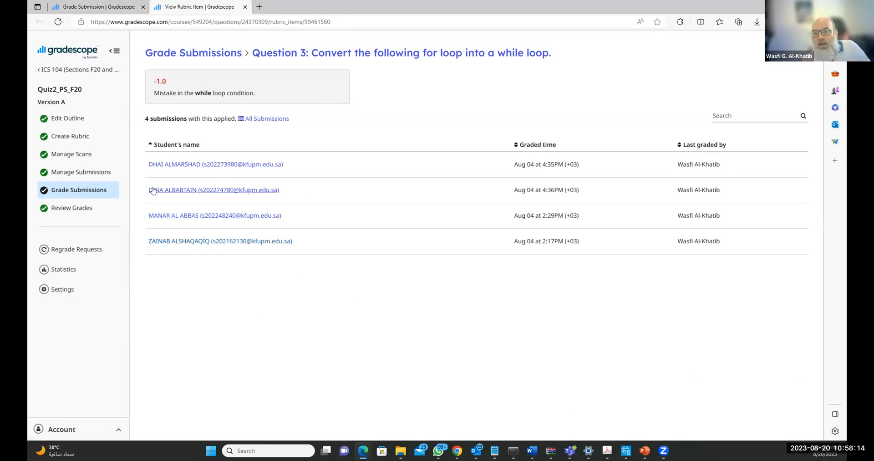
Open each of the four students' submissions listed for the while loop condition deduction in its own browser tab
{"action": "right_click", "coordinate": [169, 165]}
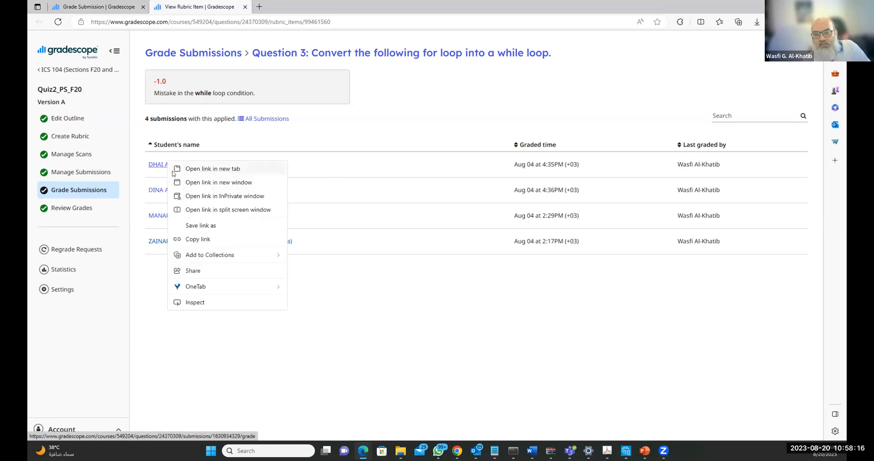
{"action": "left_click", "coordinate": [173, 171]}
{"action": "right_click", "coordinate": [170, 190]}
{"action": "left_click", "coordinate": [179, 196]}
{"action": "right_click", "coordinate": [174, 217]}
{"action": "left_click", "coordinate": [180, 222]}
{"action": "right_click", "coordinate": [182, 243]}
{"action": "left_click", "coordinate": [191, 255]}
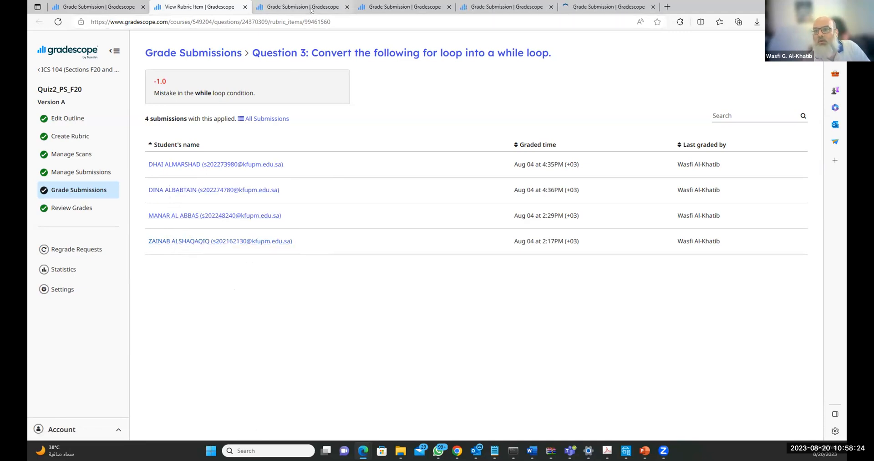
Go through the four opened Question 3 submissions and examine the rubric items and annotations applied to each one
{"action": "left_click", "coordinate": [324, 8]}
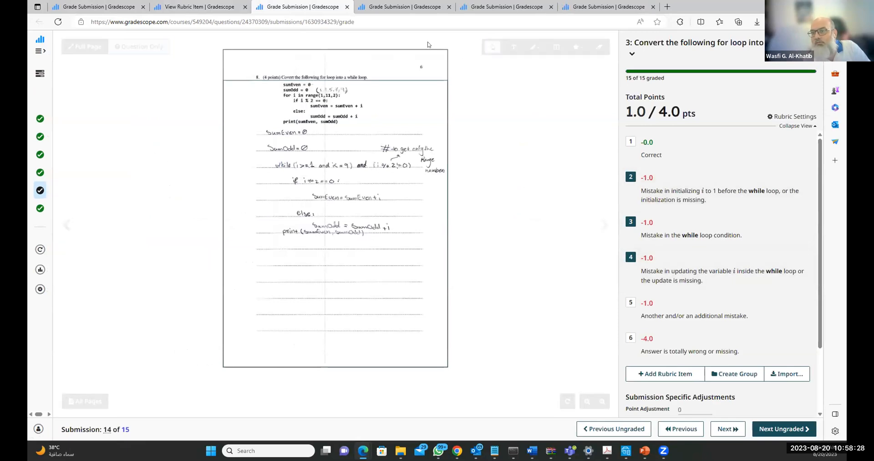
{"action": "left_click", "coordinate": [413, 7]}
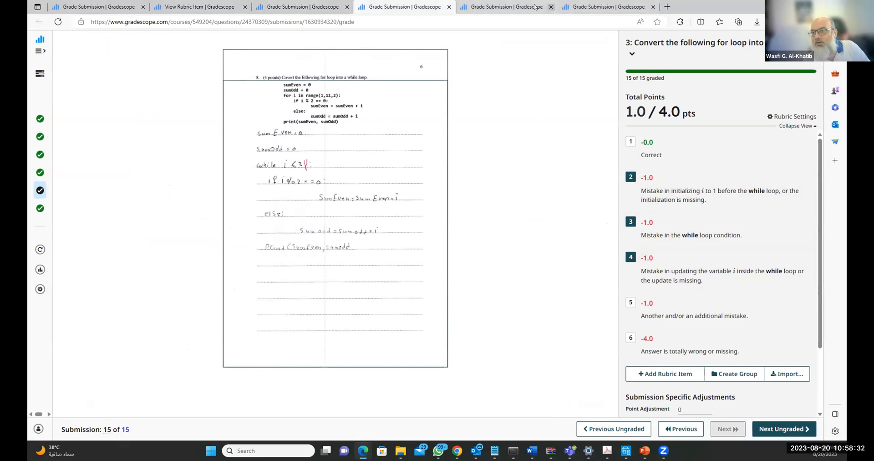
{"action": "left_click", "coordinate": [514, 7]}
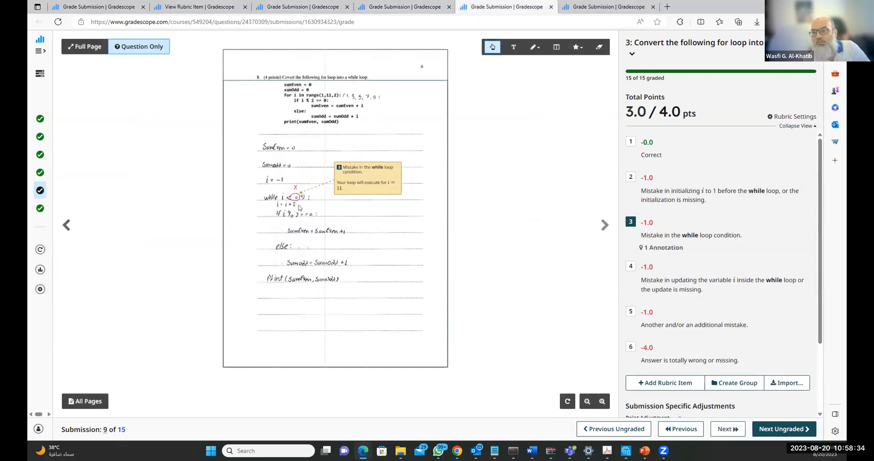
{"action": "key", "text": "ctrl+Tab"}
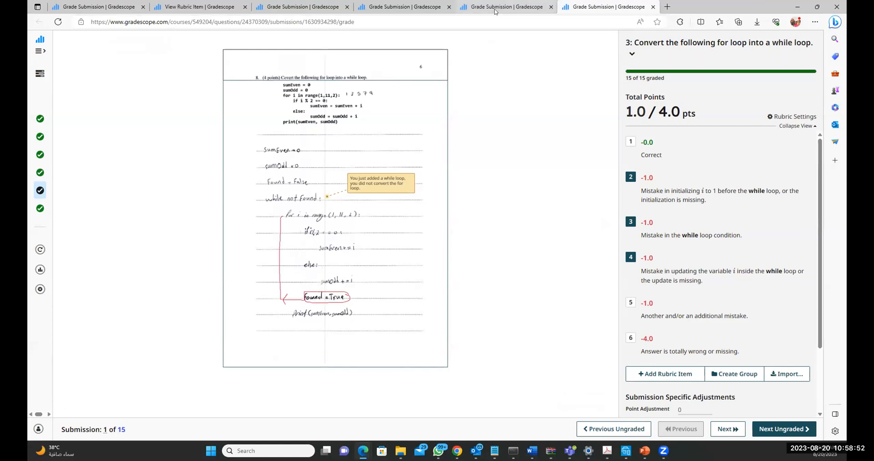
{"action": "mouse_move", "coordinate": [495, 12]}
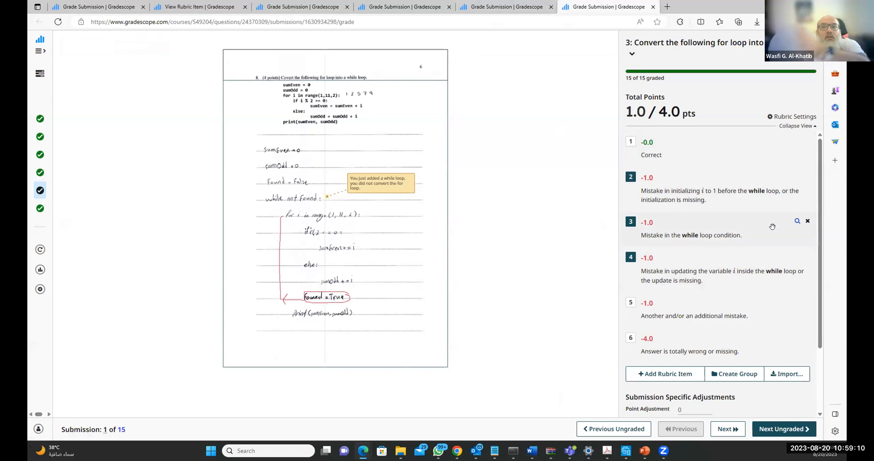
Revisit the list of students given the while loop condition deduction and recheck submissions 14 and 15
{"action": "left_click", "coordinate": [291, 6]}
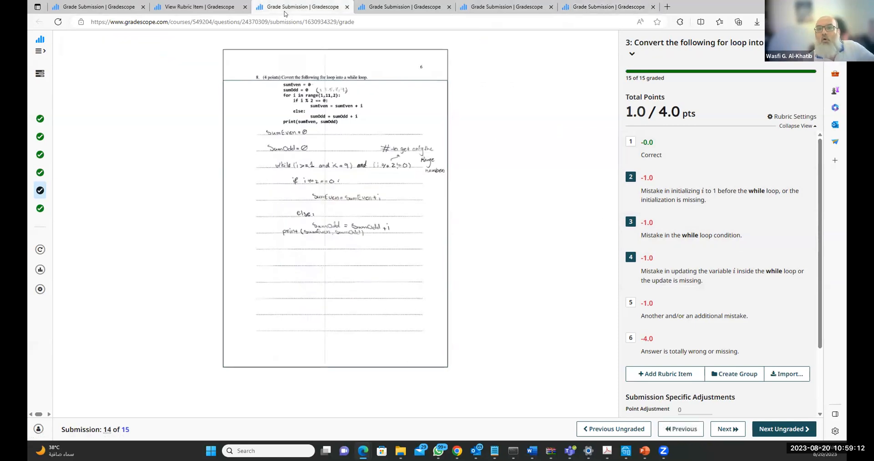
{"action": "left_click", "coordinate": [207, 9]}
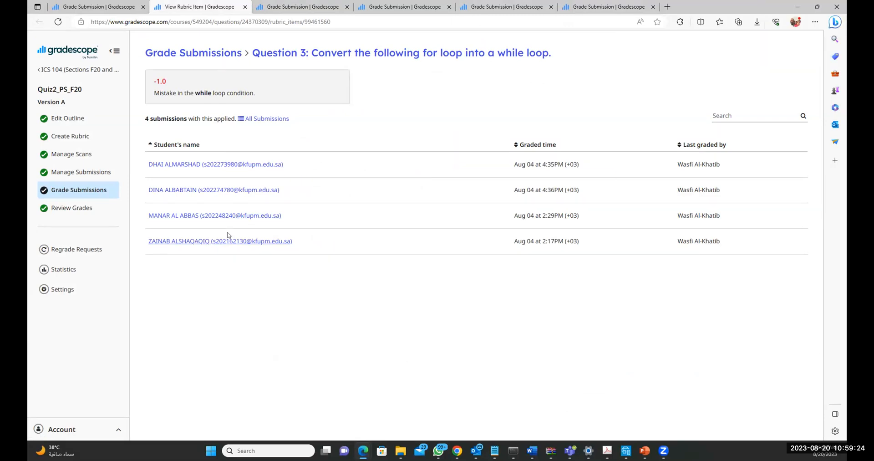
{"action": "left_click", "coordinate": [281, 5]}
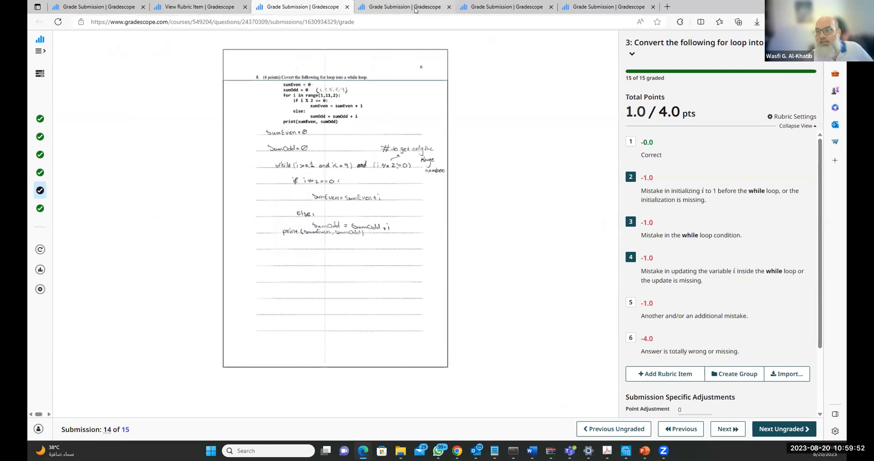
{"action": "left_click", "coordinate": [415, 8]}
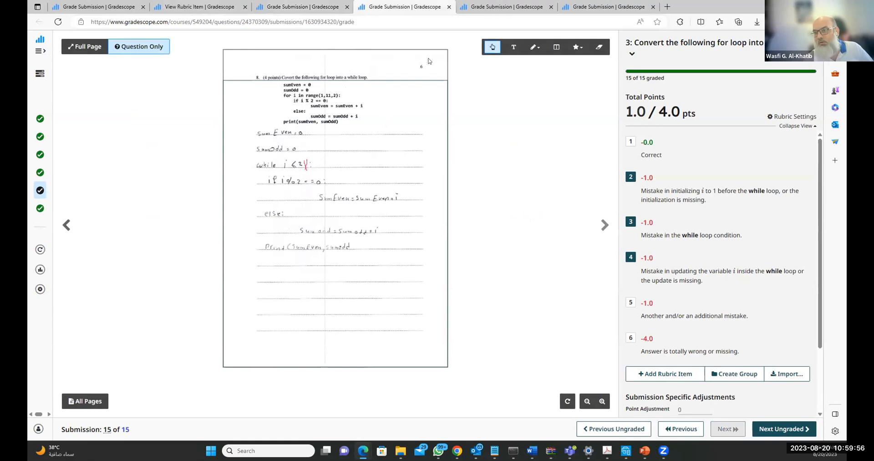
Examine the while loop condition annotation on submission 9 up close and compare it with rubric item 3
{"action": "left_click", "coordinate": [482, 10]}
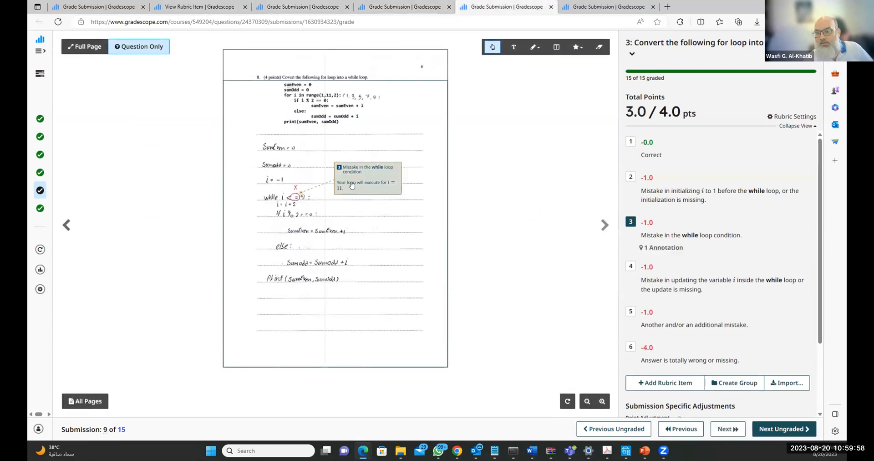
{"action": "scroll", "coordinate": [358, 185], "scroll_direction": "up", "scroll_amount": 3}
{"action": "scroll", "coordinate": [363, 171], "scroll_direction": "down", "scroll_amount": 2}
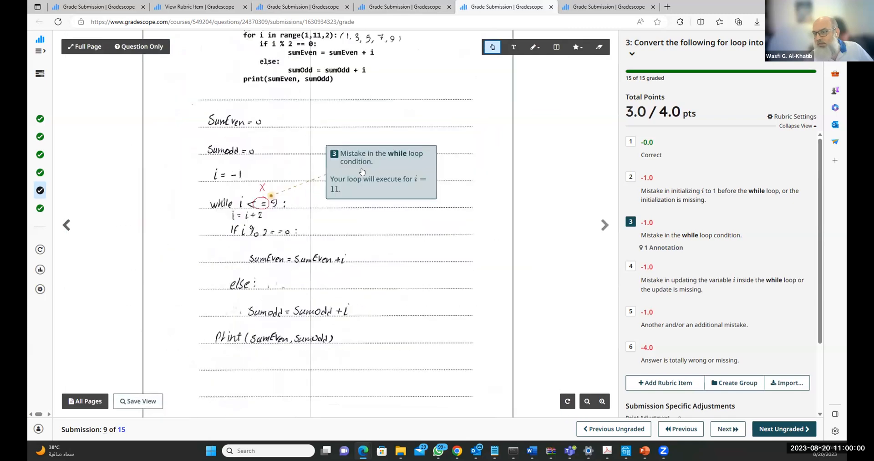
{"action": "scroll", "coordinate": [362, 172], "scroll_direction": "down", "scroll_amount": 3}
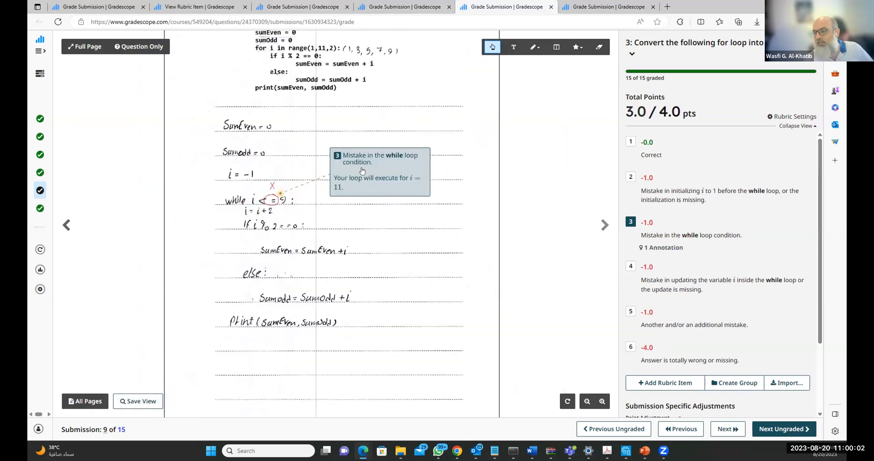
{"action": "scroll", "coordinate": [363, 171], "scroll_direction": "up", "scroll_amount": 4}
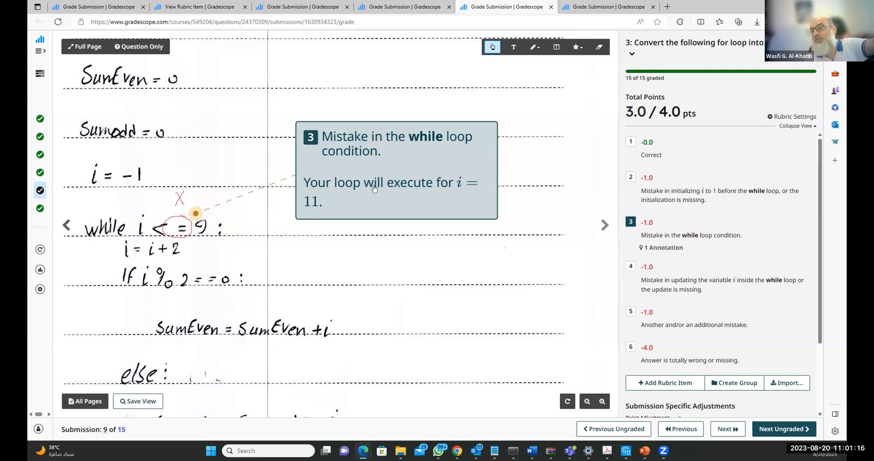
{"action": "mouse_move", "coordinate": [694, 237]}
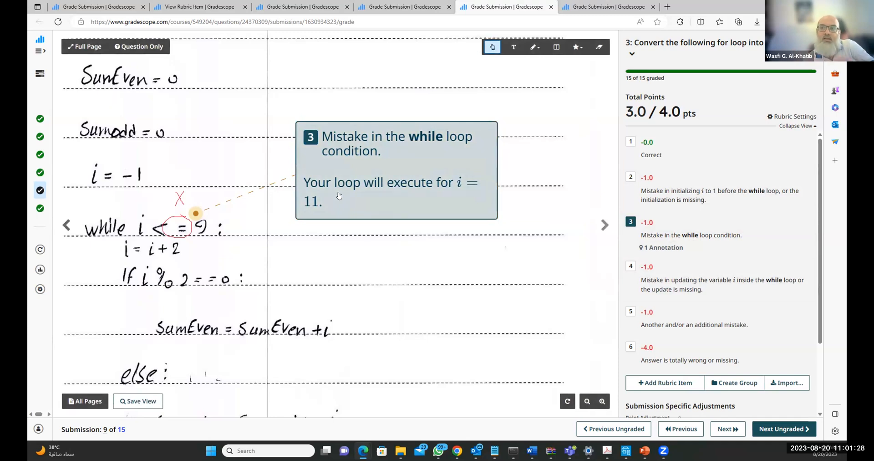
{"action": "mouse_move", "coordinate": [655, 228]}
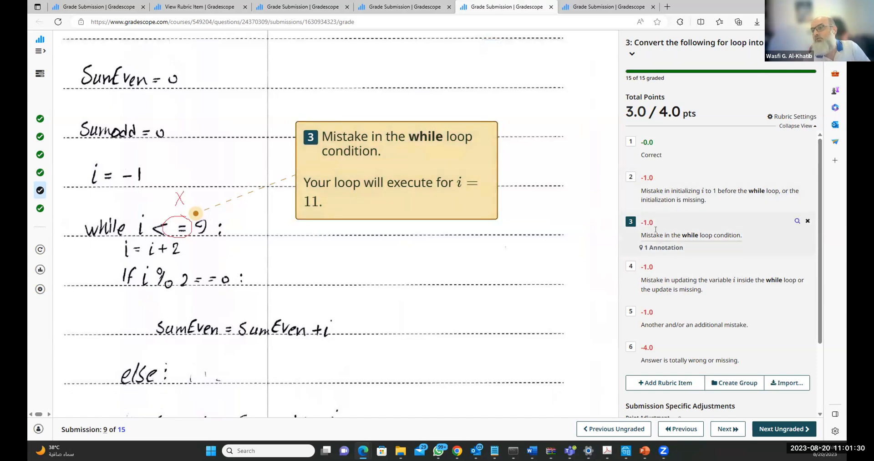
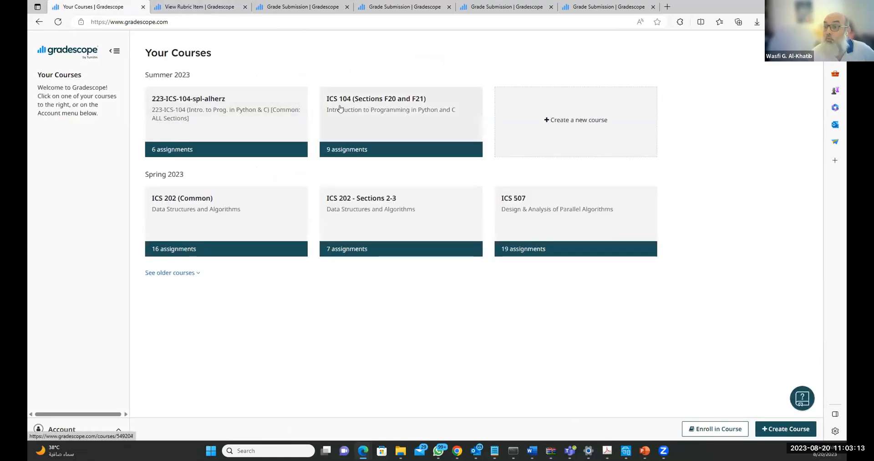
Open the outline of the Midterm-Programming assignment in the 223-ICS-104-spl-alherz course
{"action": "left_click", "coordinate": [236, 108]}
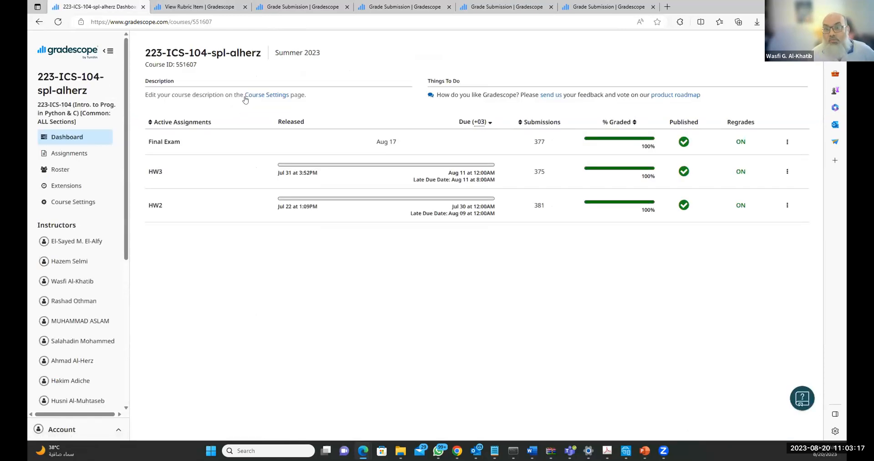
{"action": "left_click", "coordinate": [64, 158]}
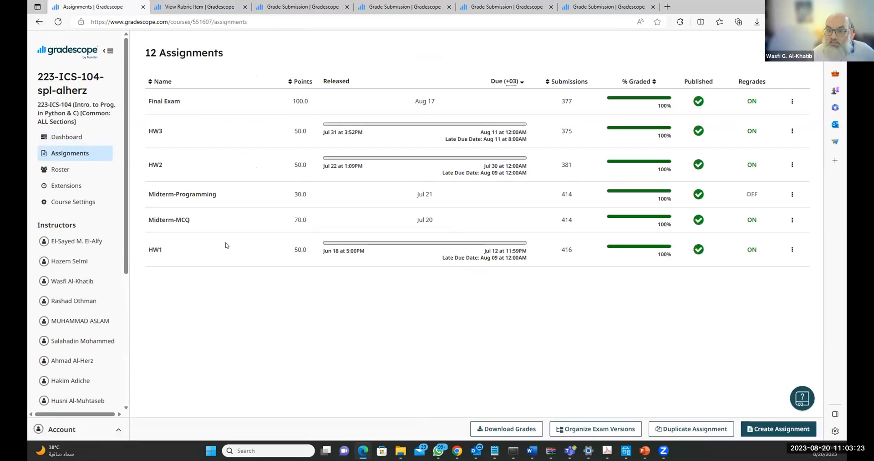
{"action": "left_click", "coordinate": [183, 195]}
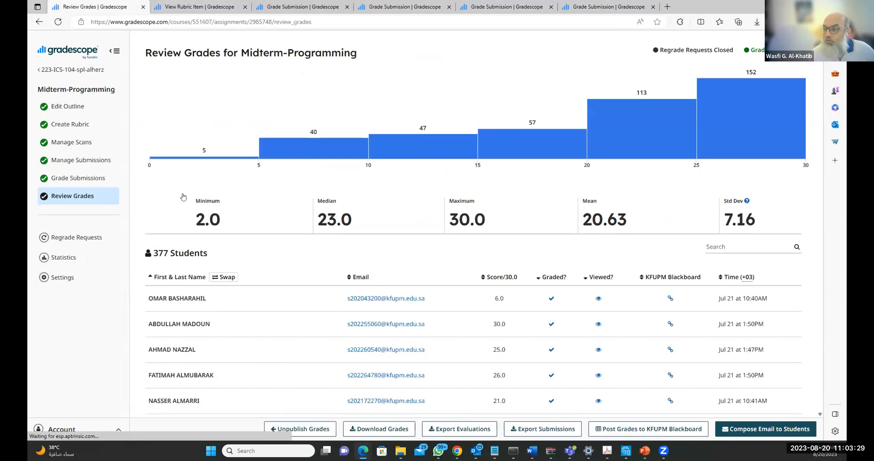
{"action": "left_click", "coordinate": [66, 114]}
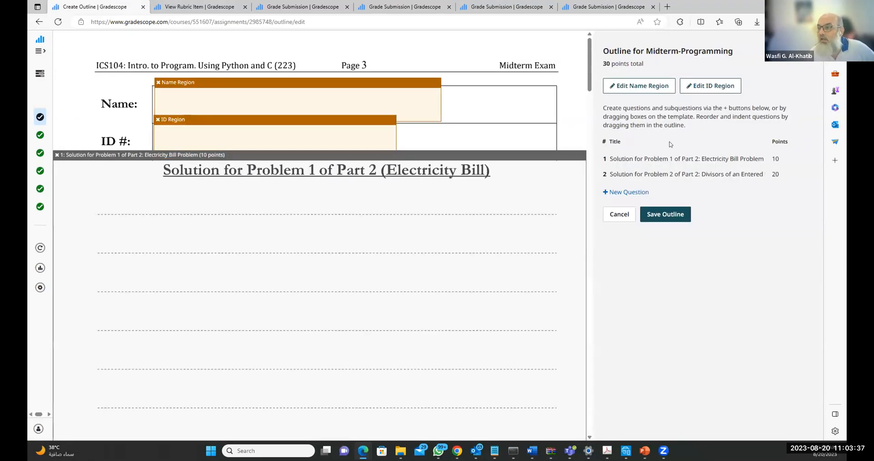
Examine the Electricity Bill and Divisors of an Entered Number question regions across the outline's template pages, then return to the Review Grades page
{"action": "mouse_move", "coordinate": [662, 159]}
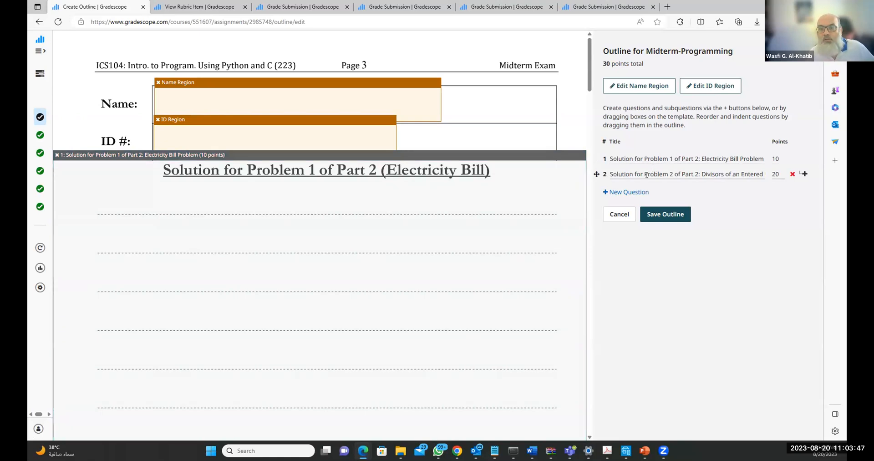
{"action": "scroll", "coordinate": [535, 223], "scroll_direction": "down", "scroll_amount": 10}
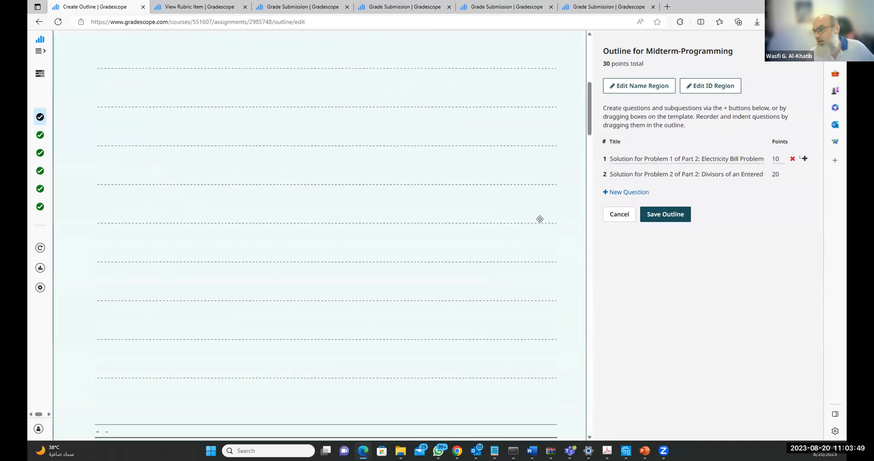
{"action": "scroll", "coordinate": [544, 213], "scroll_direction": "down", "scroll_amount": 6}
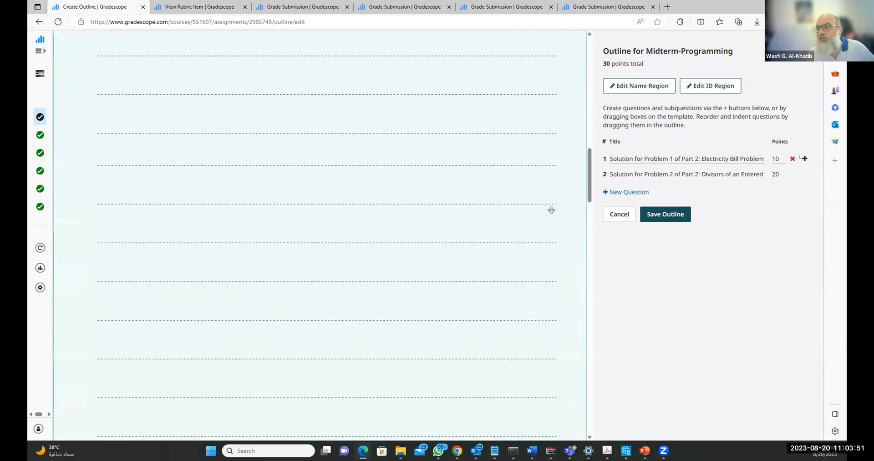
{"action": "scroll", "coordinate": [553, 205], "scroll_direction": "down", "scroll_amount": 10}
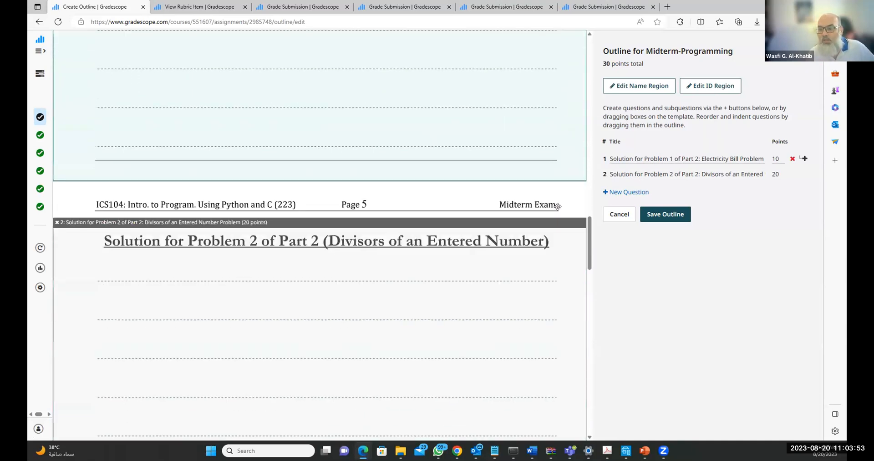
{"action": "scroll", "coordinate": [559, 201], "scroll_direction": "down", "scroll_amount": 8}
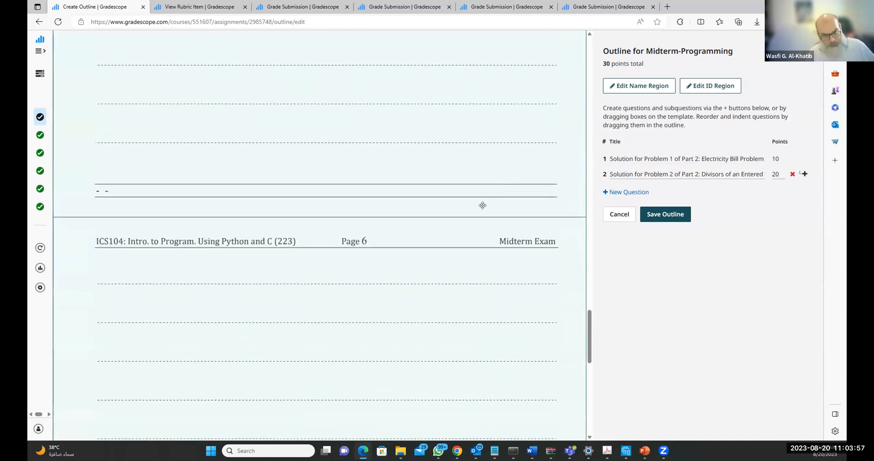
{"action": "scroll", "coordinate": [482, 203], "scroll_direction": "up", "scroll_amount": 5}
{"action": "scroll", "coordinate": [486, 203], "scroll_direction": "up", "scroll_amount": 10}
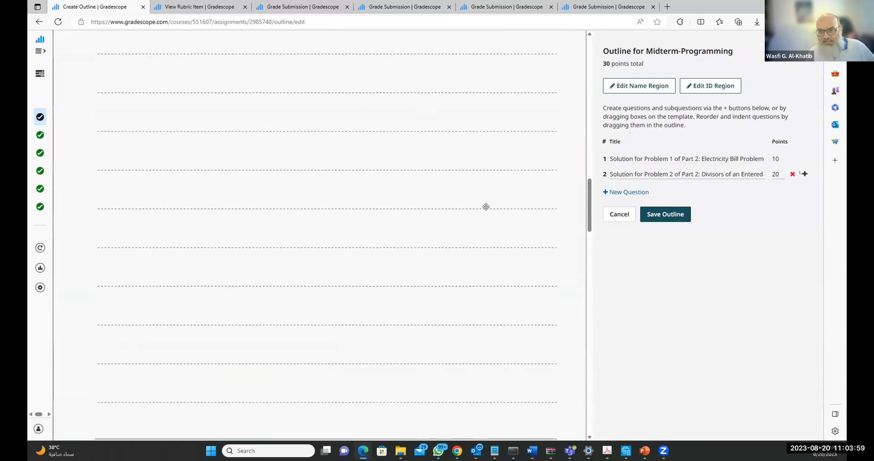
{"action": "scroll", "coordinate": [486, 208], "scroll_direction": "up", "scroll_amount": 10}
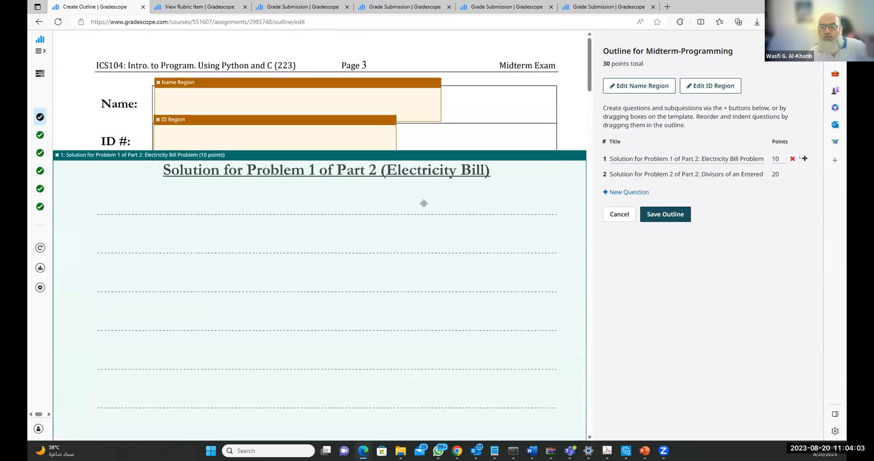
{"action": "scroll", "coordinate": [423, 203], "scroll_direction": "down", "scroll_amount": 10}
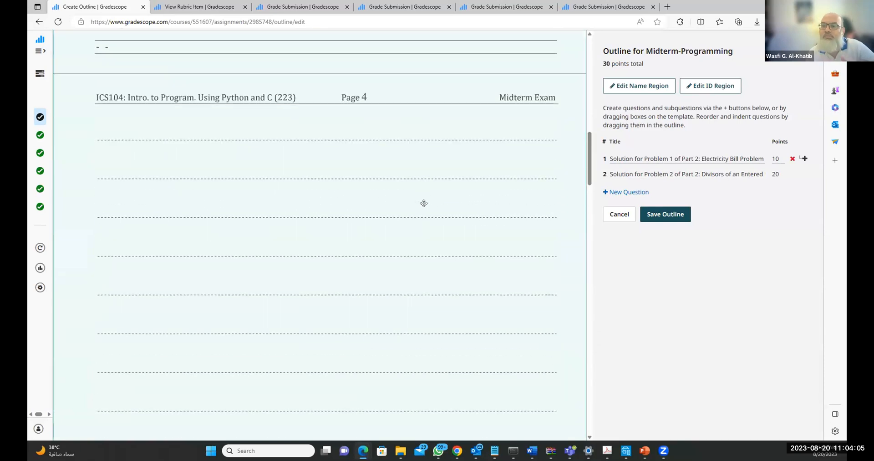
{"action": "scroll", "coordinate": [424, 203], "scroll_direction": "down", "scroll_amount": 5}
{"action": "scroll", "coordinate": [424, 203], "scroll_direction": "up", "scroll_amount": 5}
{"action": "scroll", "coordinate": [424, 203], "scroll_direction": "up", "scroll_amount": 2}
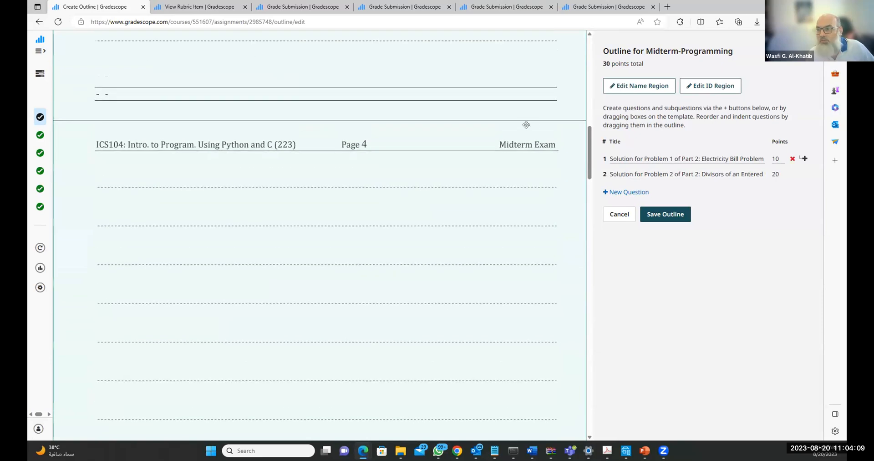
{"action": "left_click", "coordinate": [40, 169]}
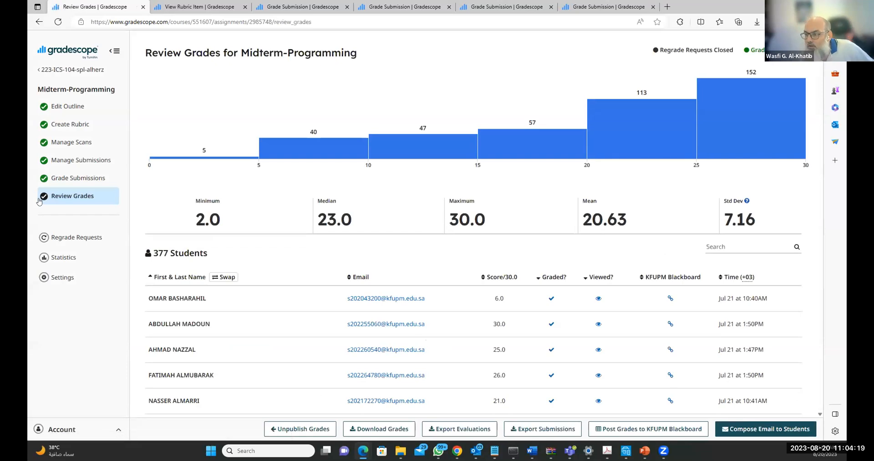
List the submissions for the Divisors of an Entered Number question, sort them by last grader, and look through the different graders' entries
{"action": "left_click", "coordinate": [59, 183]}
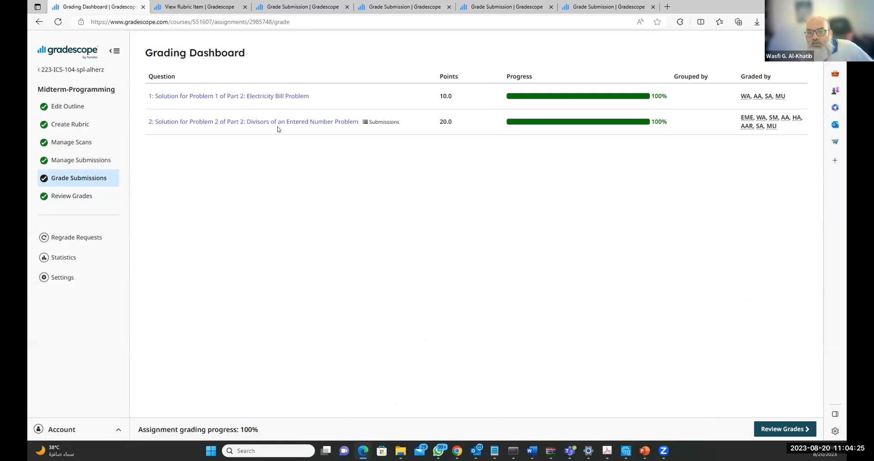
{"action": "left_click", "coordinate": [381, 122]}
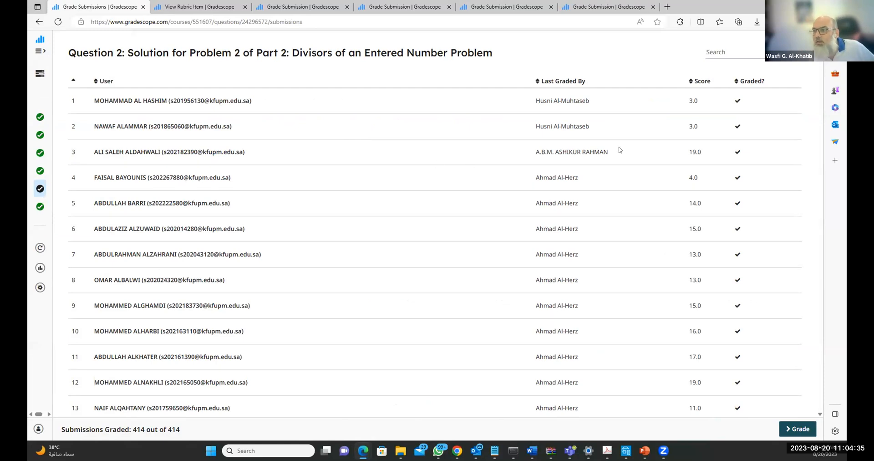
{"action": "left_click", "coordinate": [564, 81]}
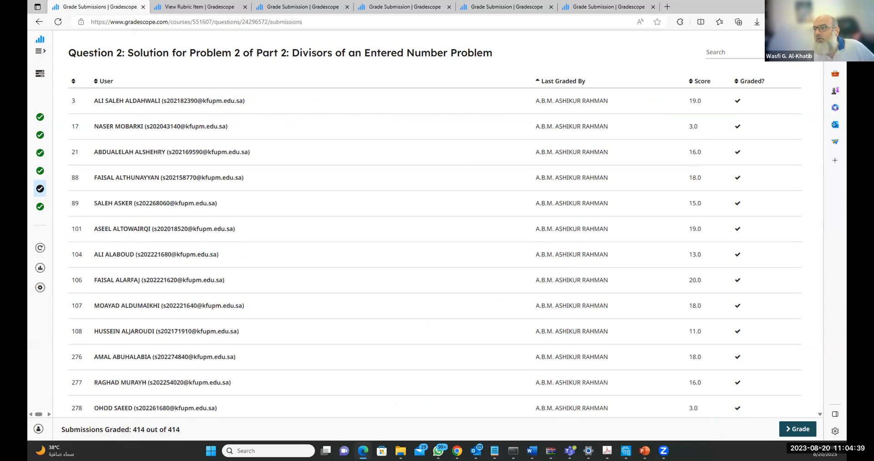
{"action": "scroll", "coordinate": [822, 113], "scroll_direction": "down", "scroll_amount": 20}
{"action": "left_click_drag", "start_coordinate": [823, 113], "coordinate": [809, 390]}
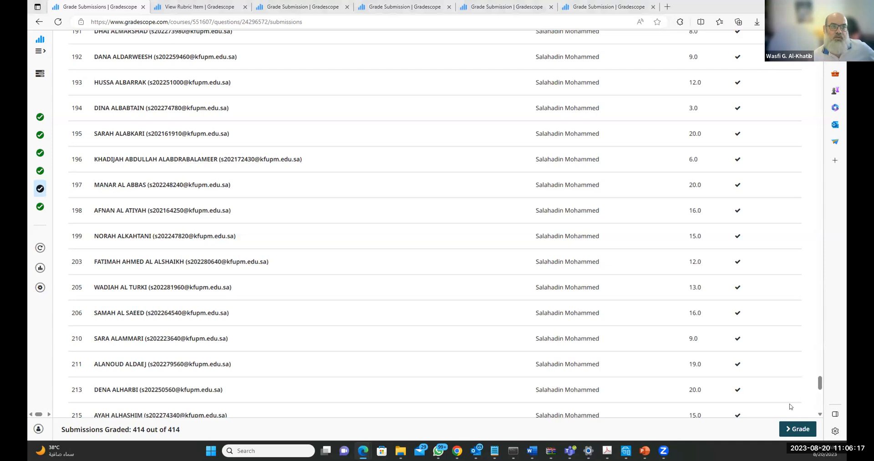
Switch to the PowerPoint slideshow and advance to the Main Features of Gradescope slide about students submitting homework assignments and activities
{"action": "key", "text": "alt+Tab"}
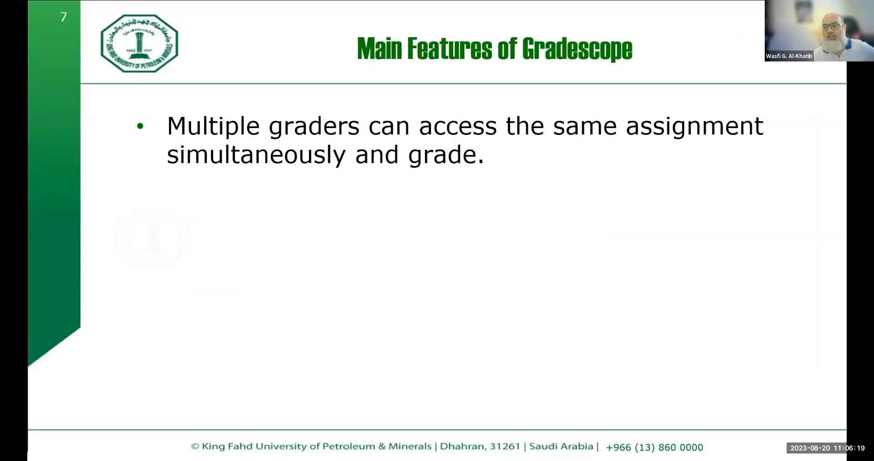
{"action": "key", "text": "Right"}
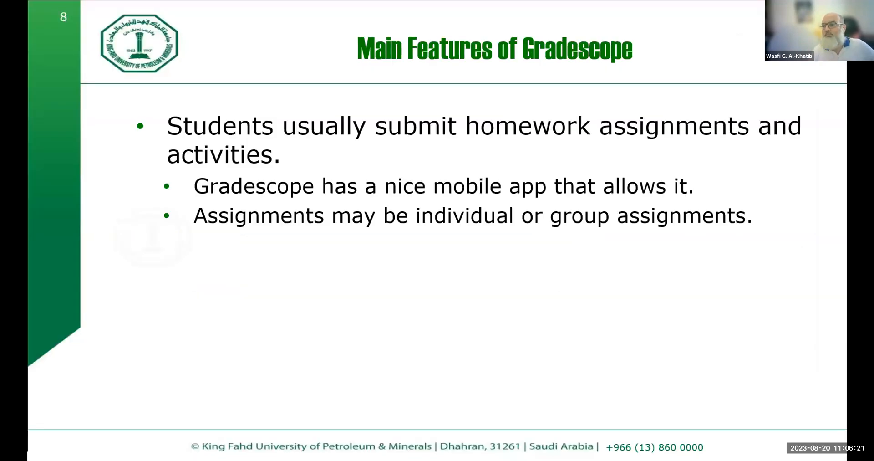